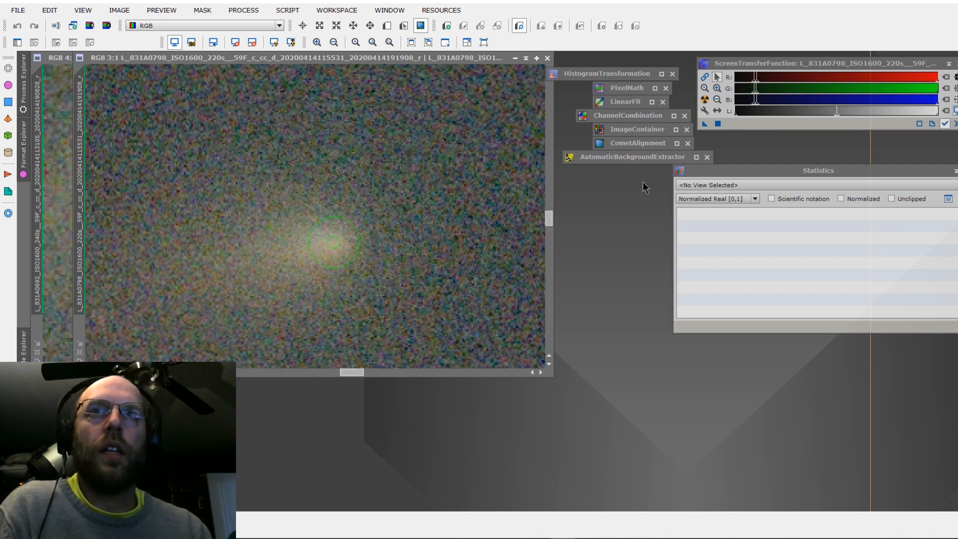
# - Open ImageContainer and AutomaticBackgroundExtractor to examine the container's registered frame list, its output directory and the extractor's correction settings
pyautogui.doubleClick(645, 130)
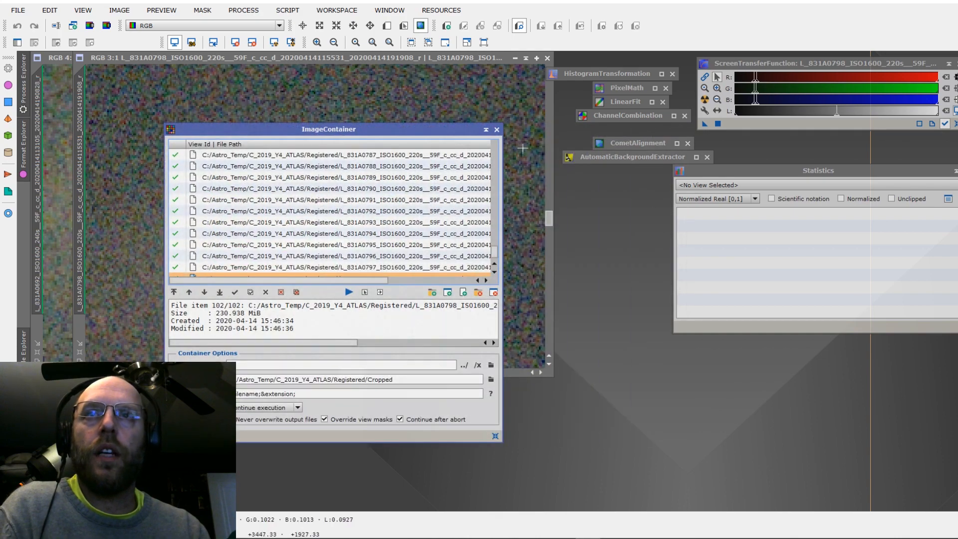
pyautogui.click(486, 129)
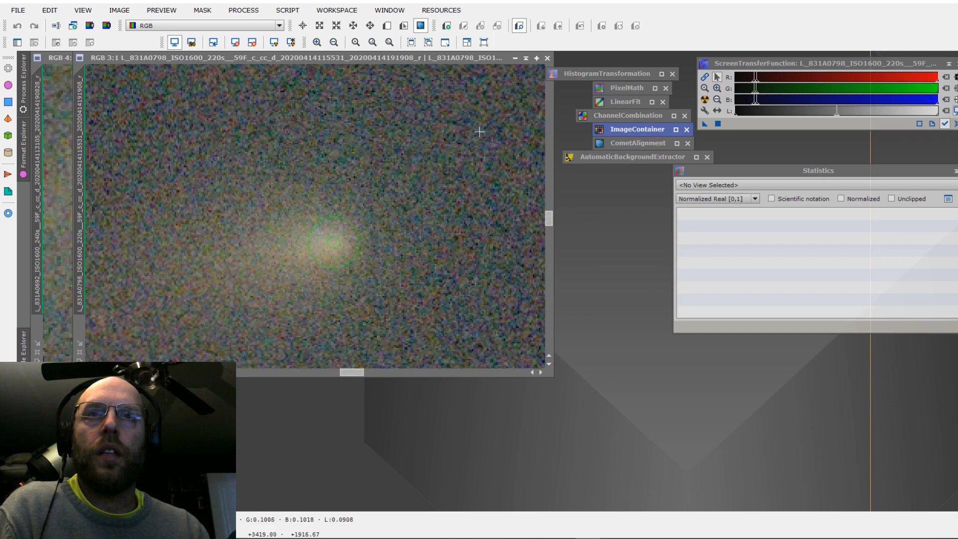
pyautogui.click(619, 160)
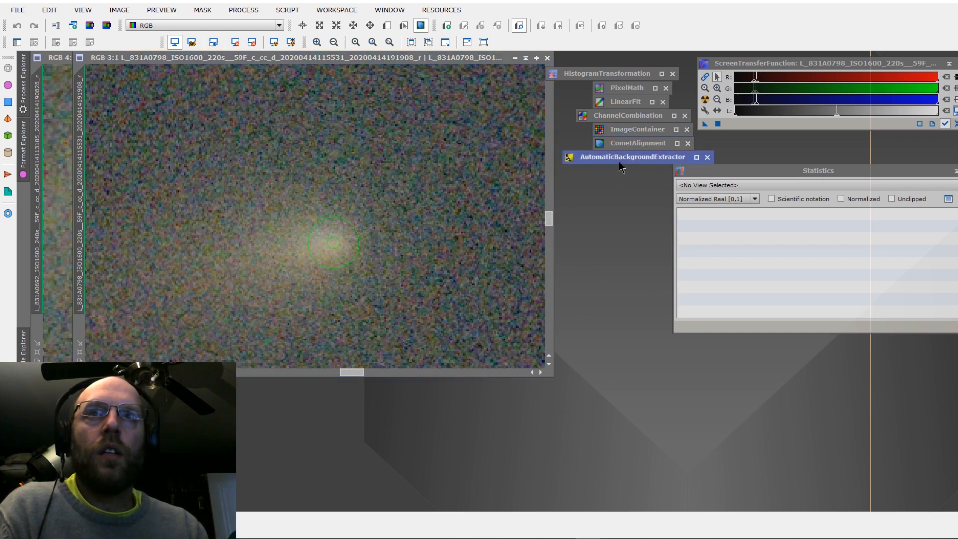
pyautogui.doubleClick(620, 134)
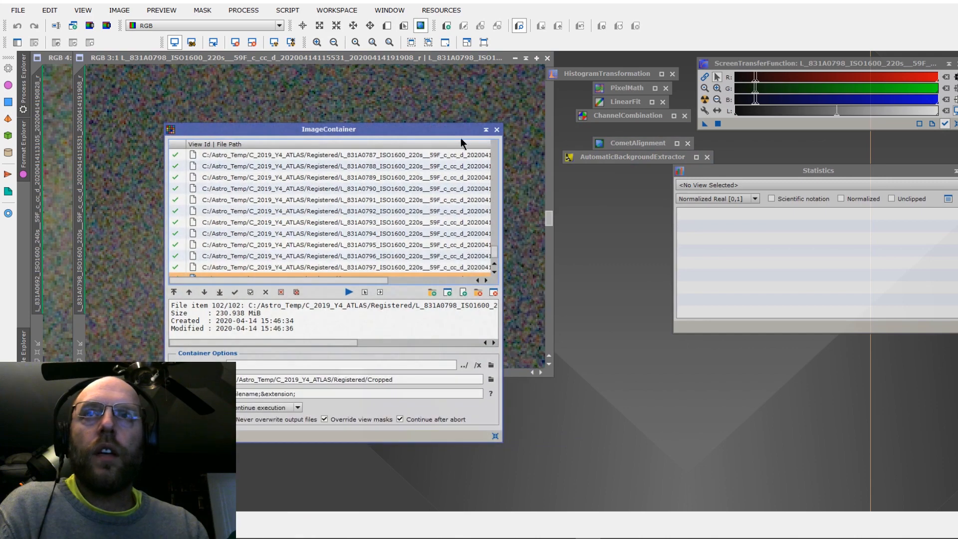
pyautogui.moveTo(445, 128); pyautogui.dragTo(421, 114)
pyautogui.doubleClick(588, 160)
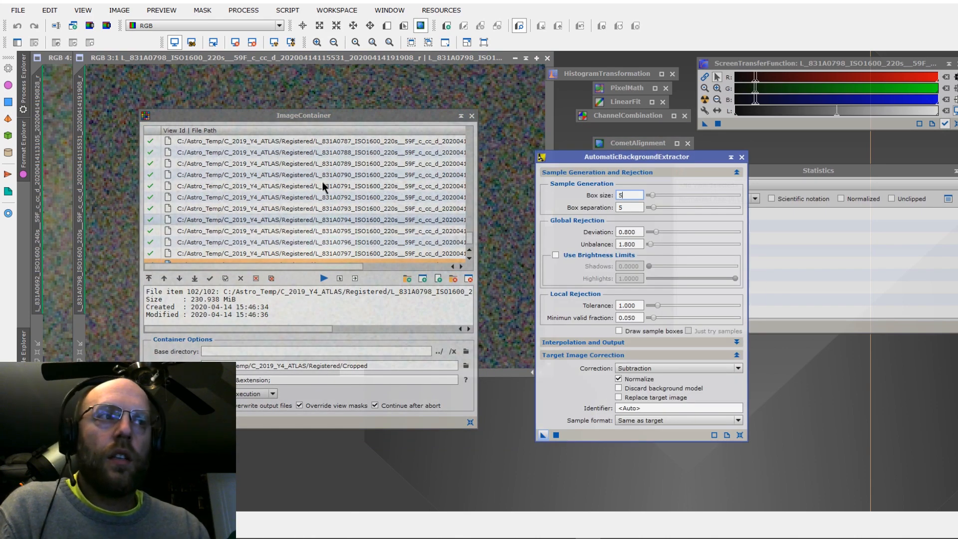
pyautogui.moveTo(355, 119); pyautogui.dragTo(529, 10)
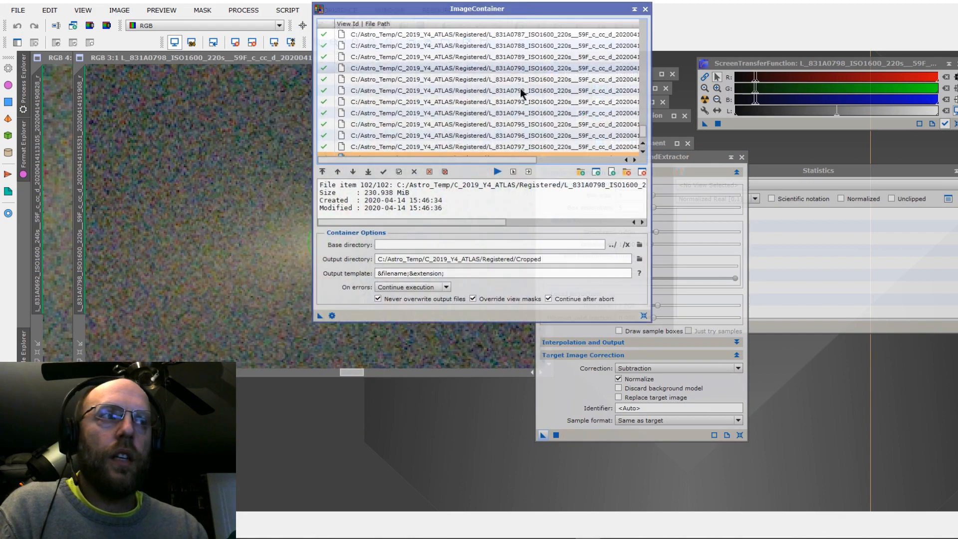
pyautogui.moveTo(320, 317); pyautogui.dragTo(362, 315)
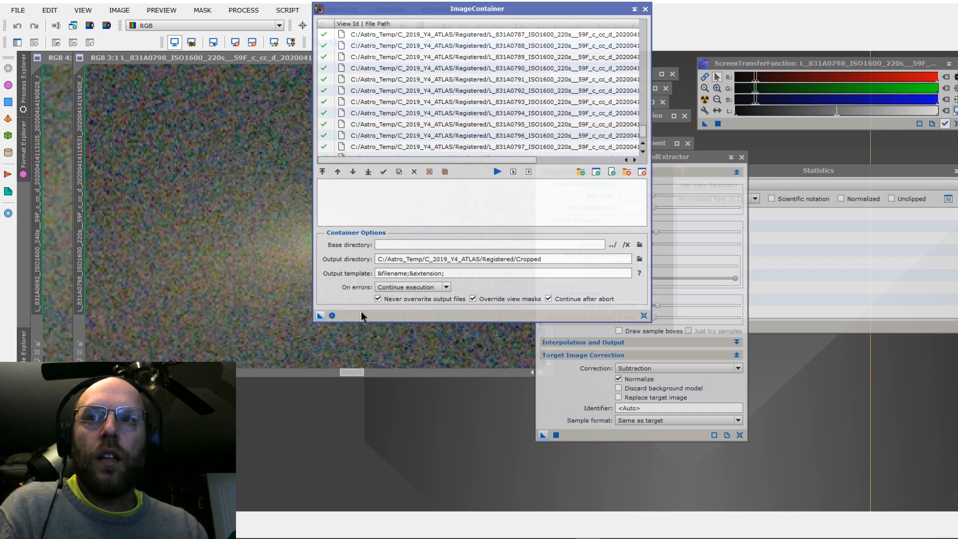
# - Close ImageContainer and collapse the AutomaticBackgroundExtractor and Statistics windows among the other minimized processes
pyautogui.click(646, 9)
pyautogui.doubleClick(692, 154)
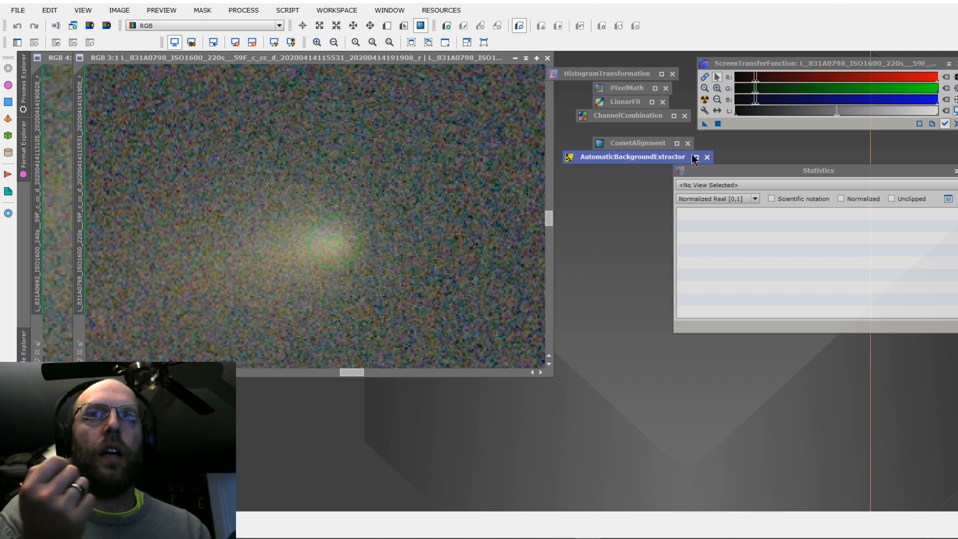
pyautogui.moveTo(744, 170); pyautogui.dragTo(633, 173)
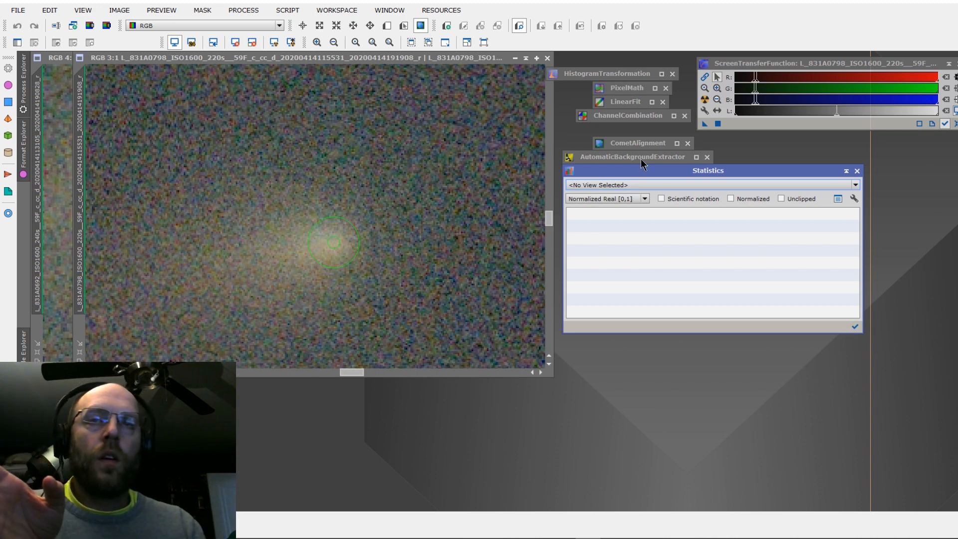
pyautogui.doubleClick(646, 171)
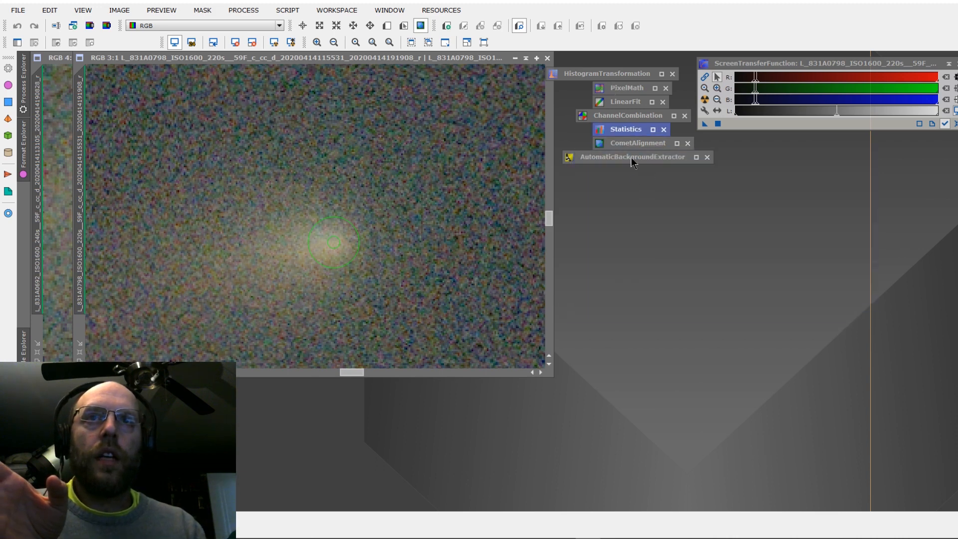
# - Reopen ImageContainer, clear all frames from its file list and place it over the comet image
pyautogui.rightClick(631, 183)
pyautogui.click(662, 307)
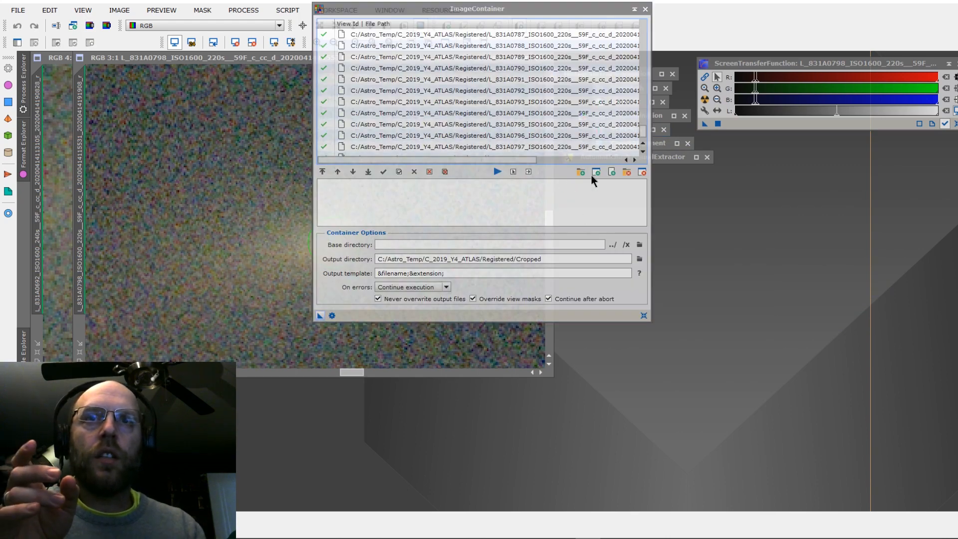
pyautogui.click(445, 171)
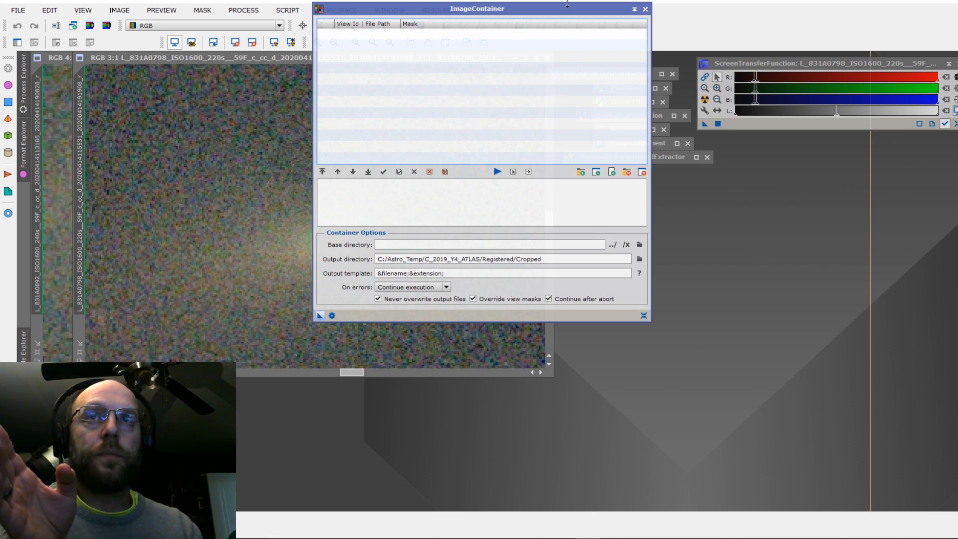
pyautogui.moveTo(567, 5); pyautogui.dragTo(450, 25)
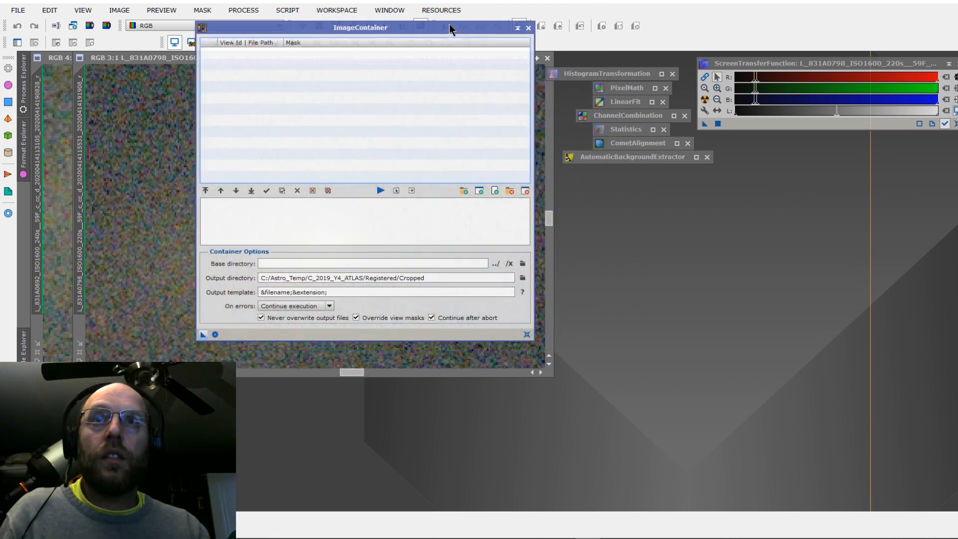
# - Open PixelMath beside ImageContainer and clear its RGB/K expression
pyautogui.doubleClick(627, 89)
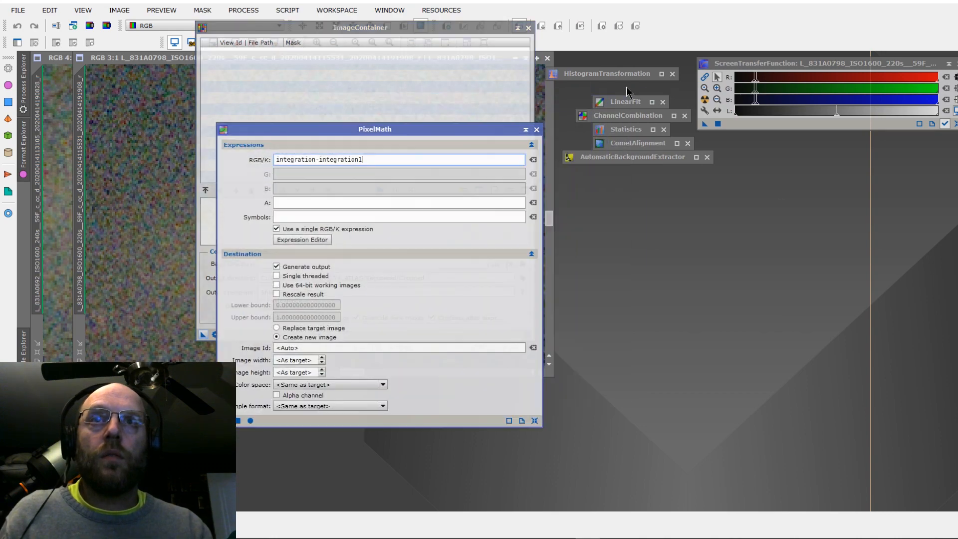
pyautogui.moveTo(442, 130); pyautogui.dragTo(703, 144)
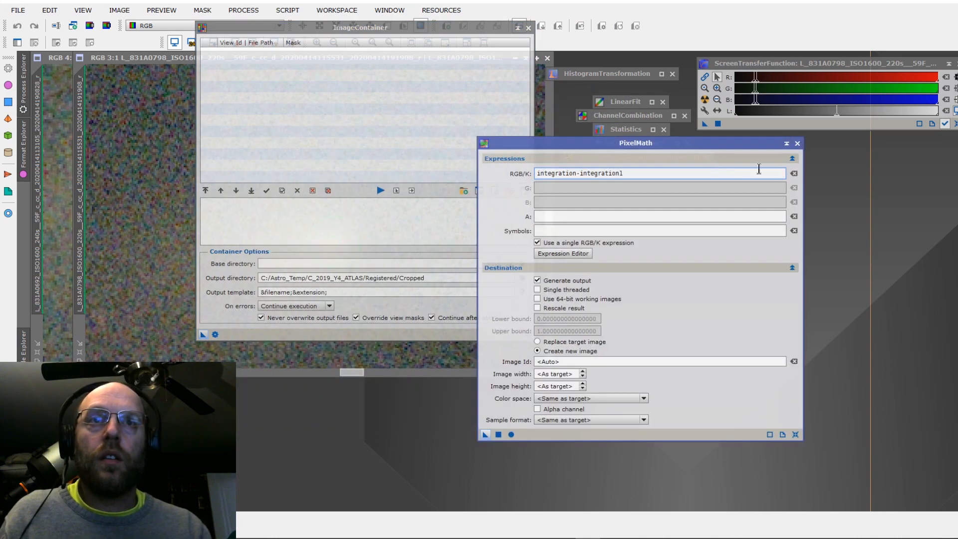
pyautogui.click(794, 173)
pyautogui.moveTo(594, 143); pyautogui.dragTo(674, 143)
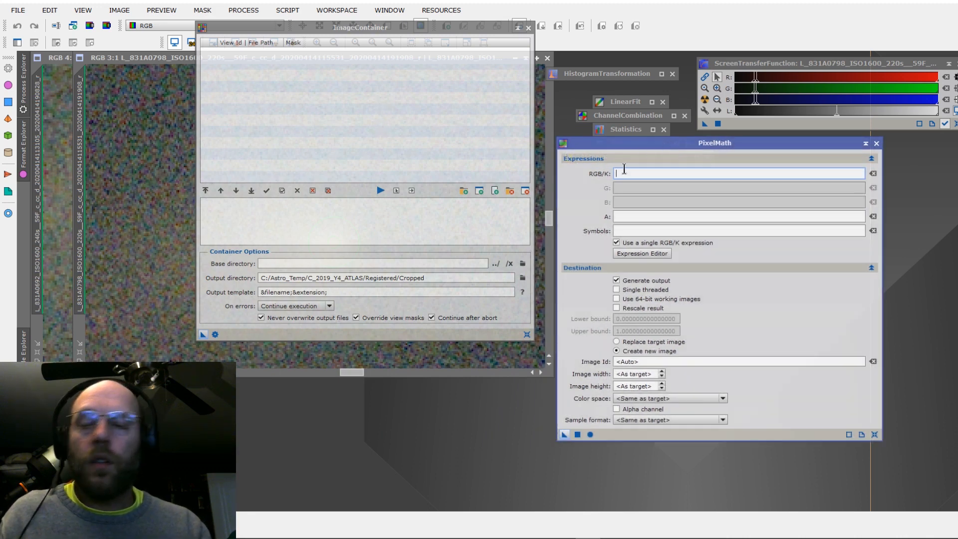
# - Enter the PixelMath RGB/K expression $T-median($T)+.1 and set the result to replace the target image
pyautogui.write('$T')
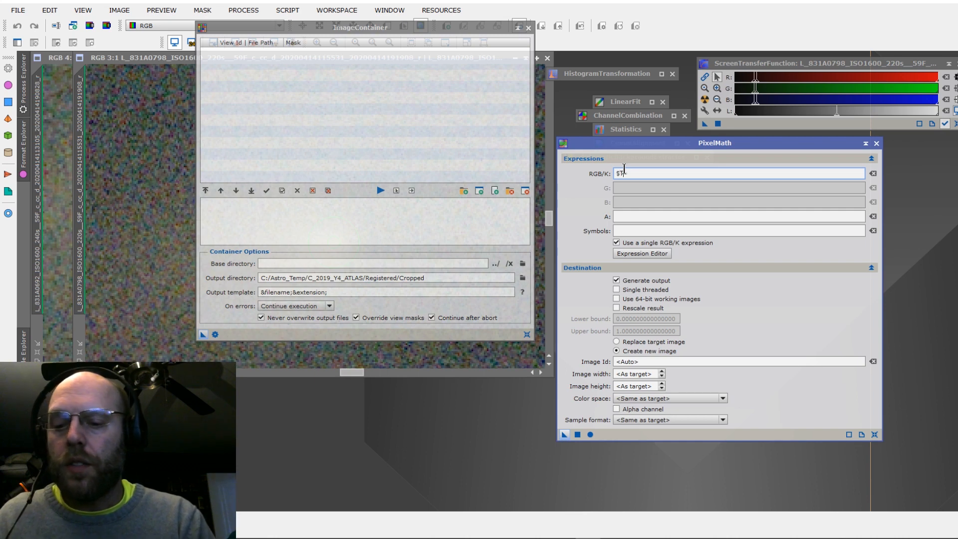
pyautogui.write('-median')
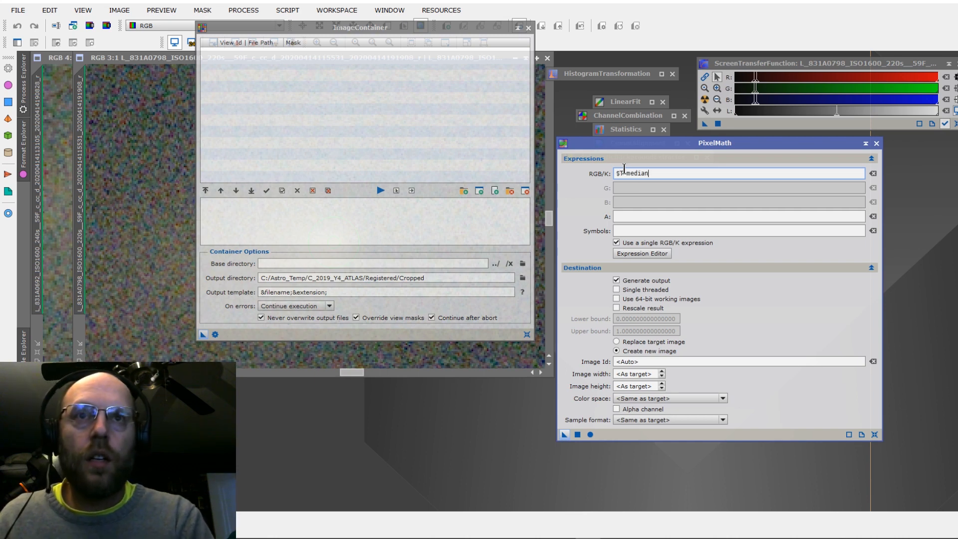
pyautogui.write('($)')
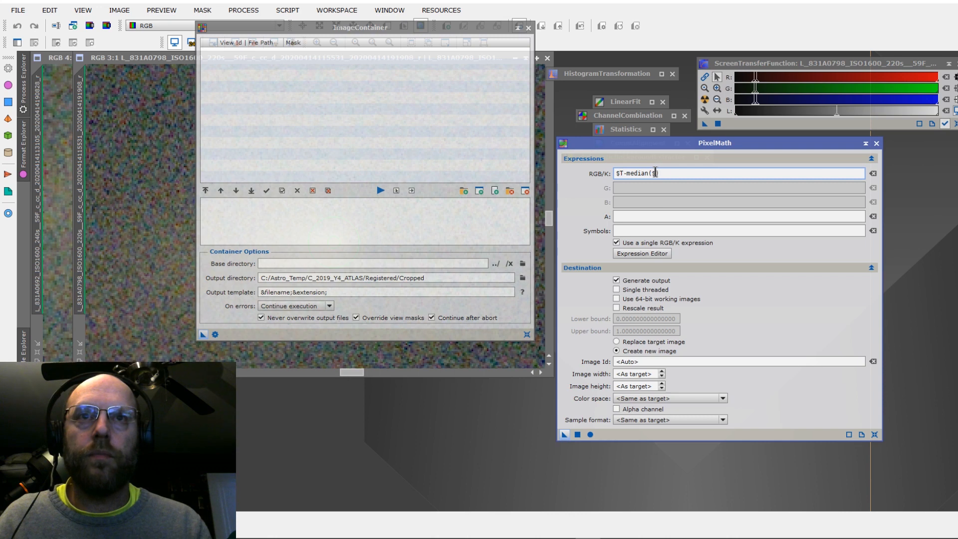
pyautogui.press('Left')
pyautogui.write('T')
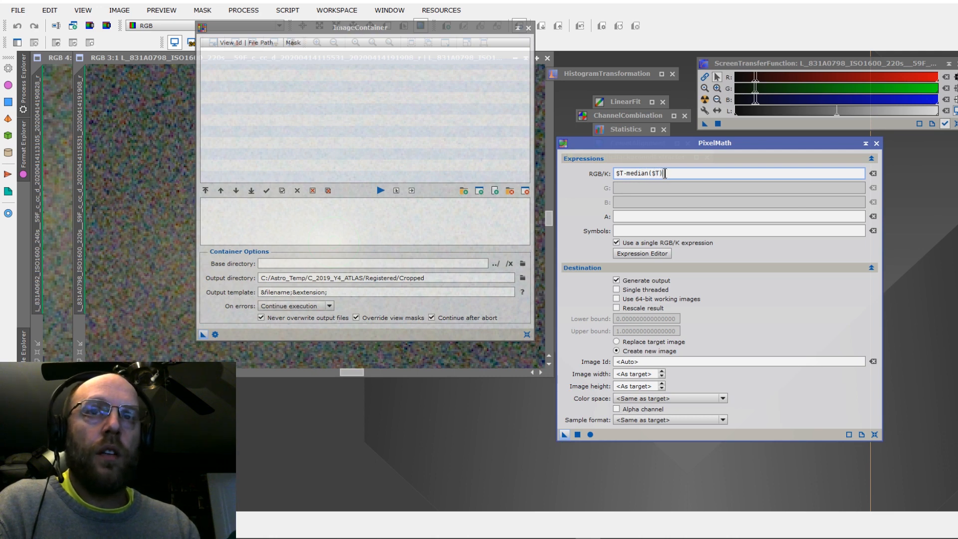
pyautogui.write('+.')
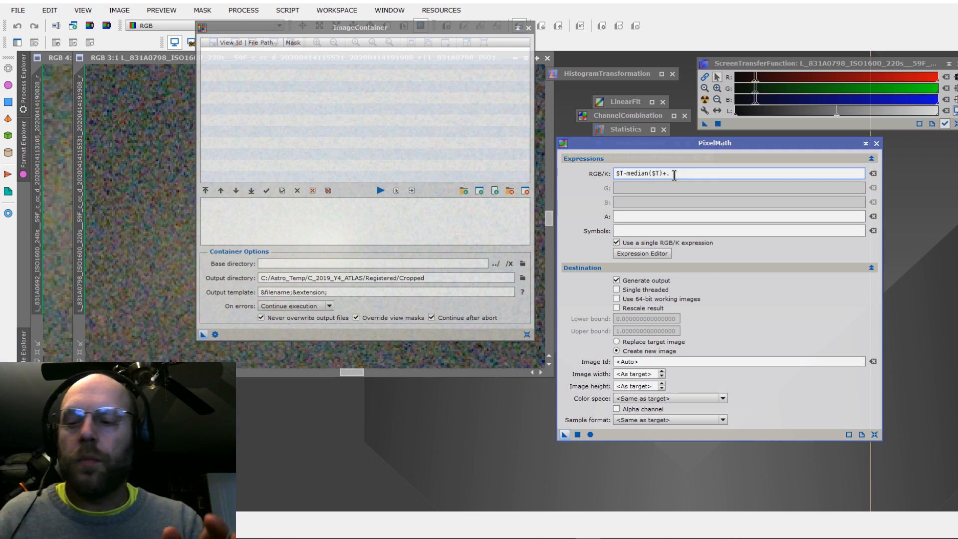
pyautogui.write('1')
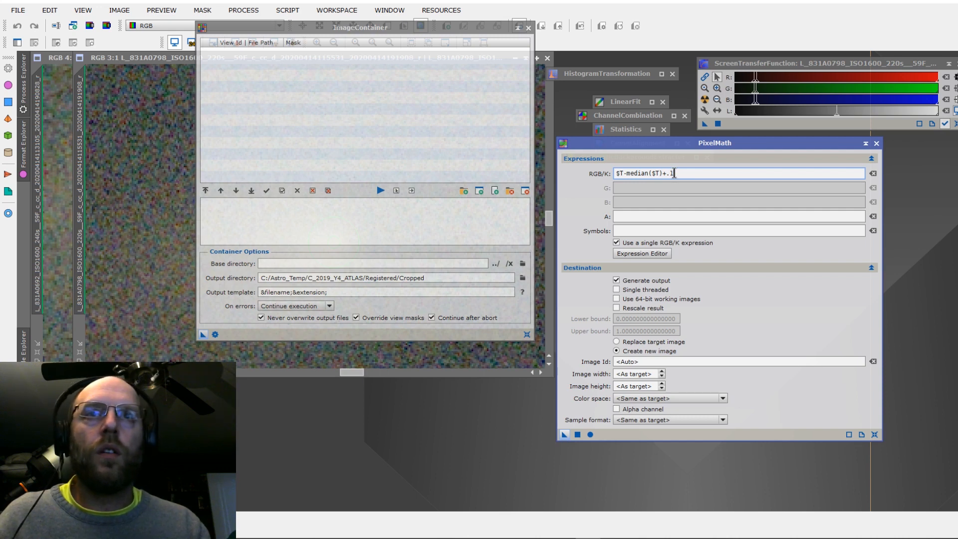
pyautogui.moveTo(683, 175)
pyautogui.mouseDown()
pyautogui.moveTo(596, 175)
pyautogui.moveTo(677, 175)
pyautogui.mouseUp()
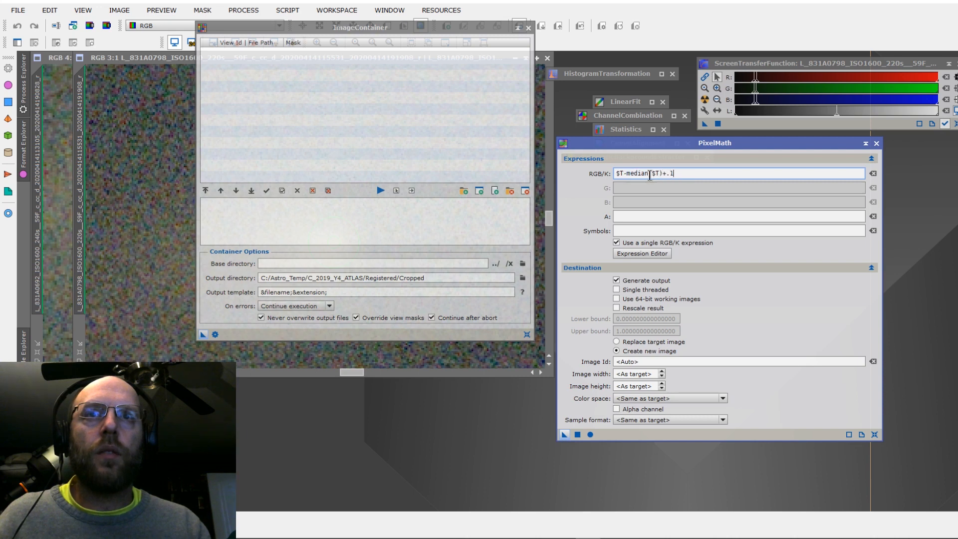
pyautogui.click(617, 343)
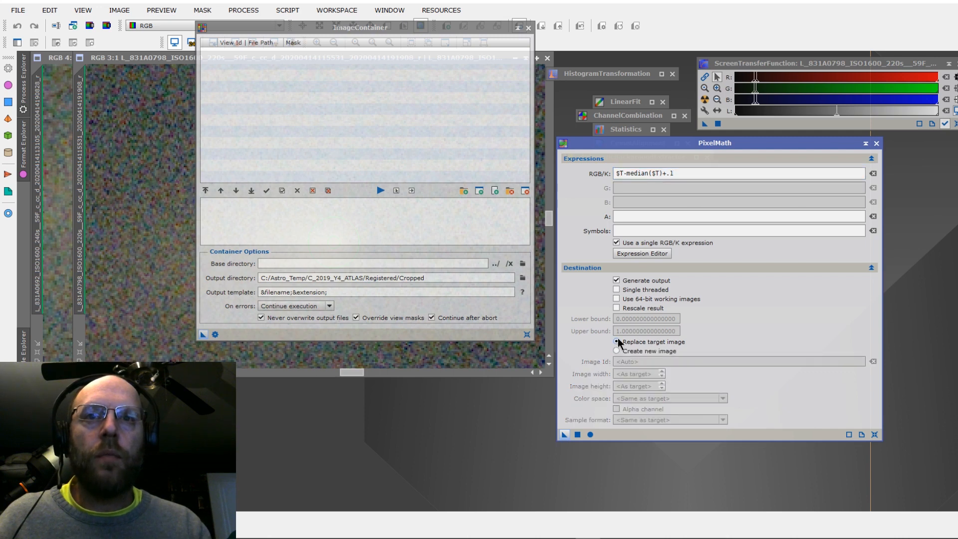
# - Try to apply the ImageContainer instance to PixelMath and review the background expression
pyautogui.click(430, 277)
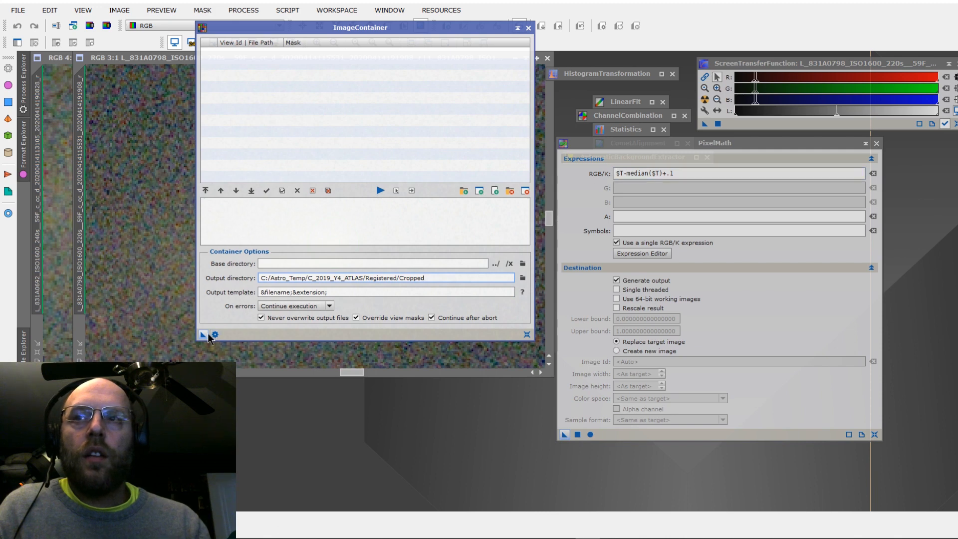
pyautogui.moveTo(204, 335); pyautogui.dragTo(615, 438)
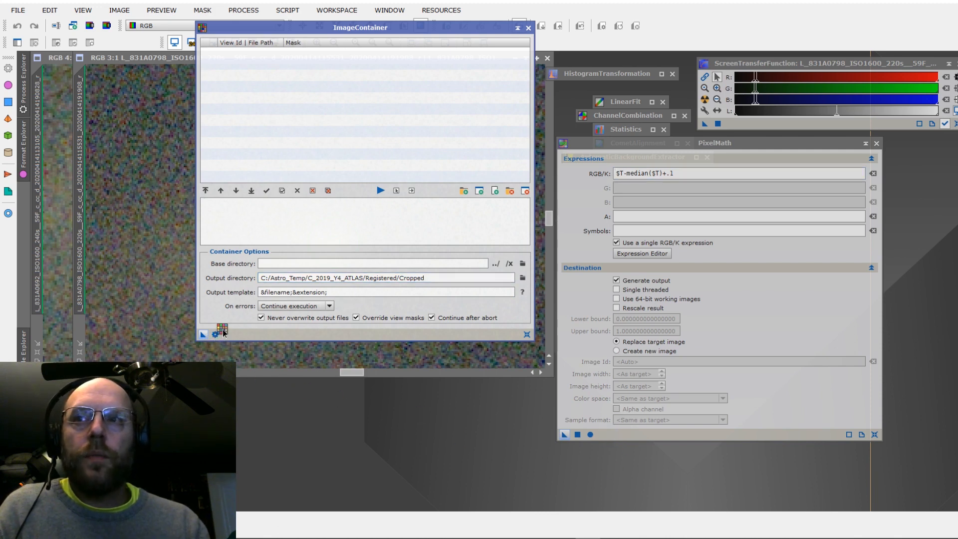
pyautogui.moveTo(618, 173); pyautogui.dragTo(678, 173)
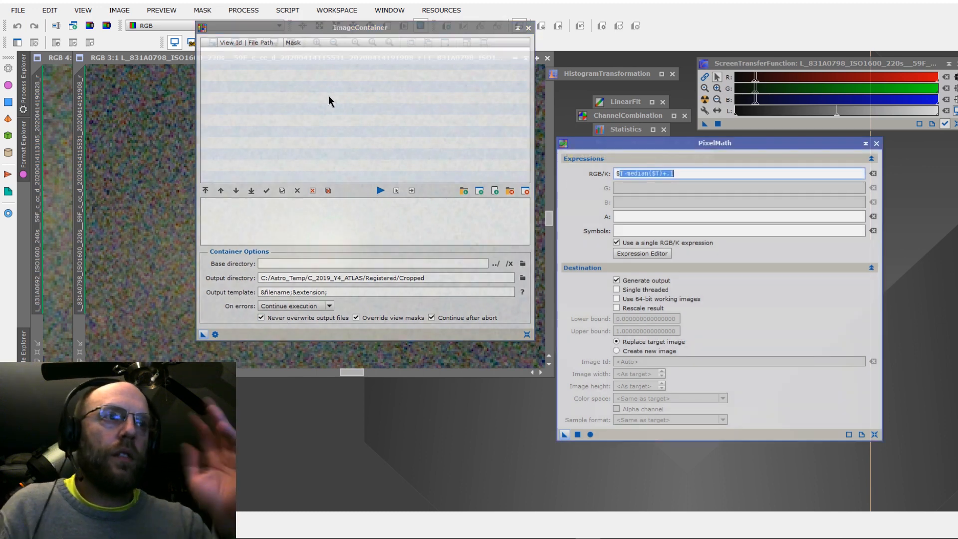
pyautogui.click(588, 144)
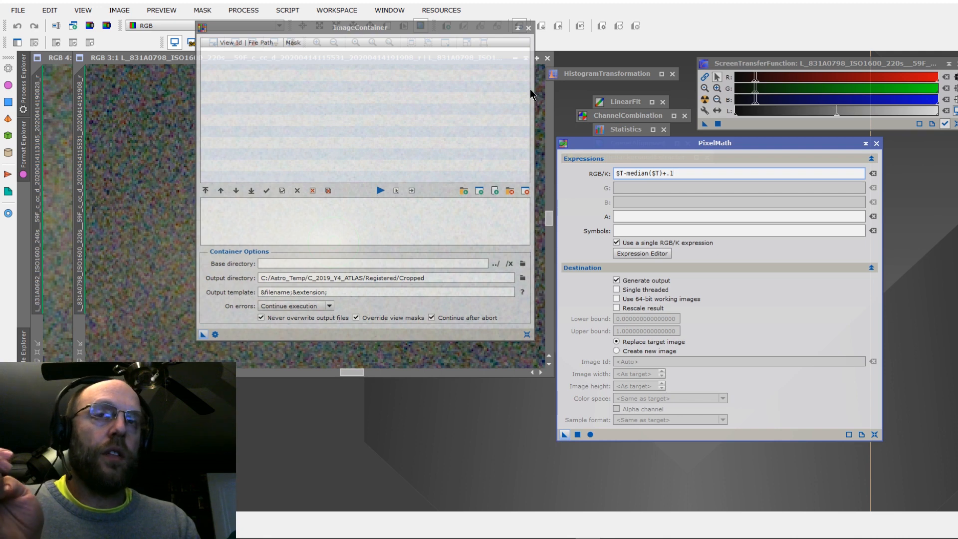
pyautogui.moveTo(676, 170); pyautogui.dragTo(611, 174)
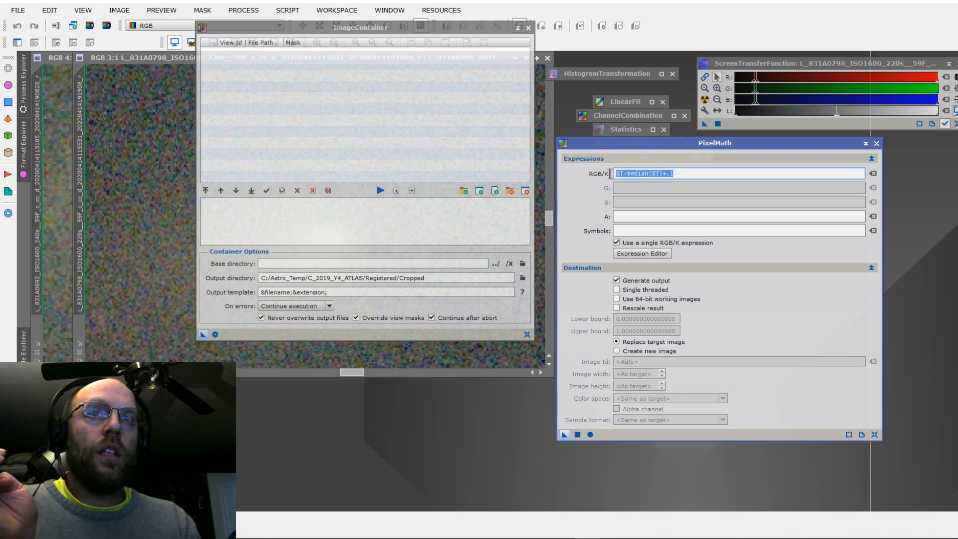
pyautogui.click(676, 173)
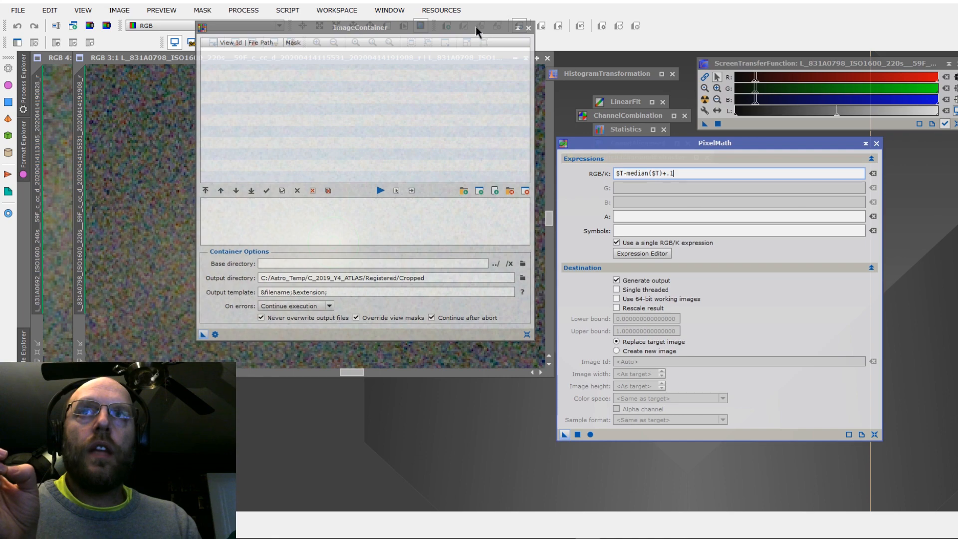
# - Close ImageContainer and PixelMath, and open CometAlignment in the middle of the workspace
pyautogui.click(528, 28)
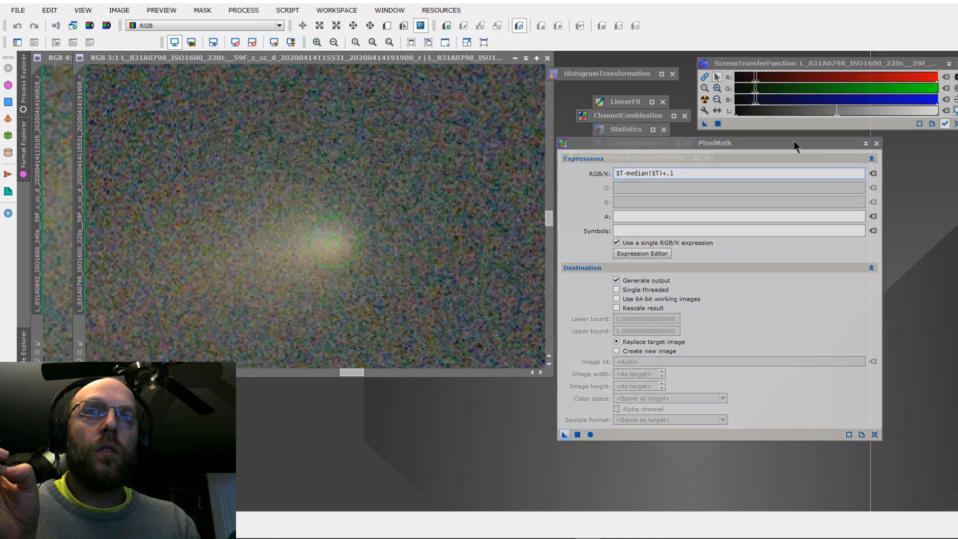
pyautogui.click(877, 144)
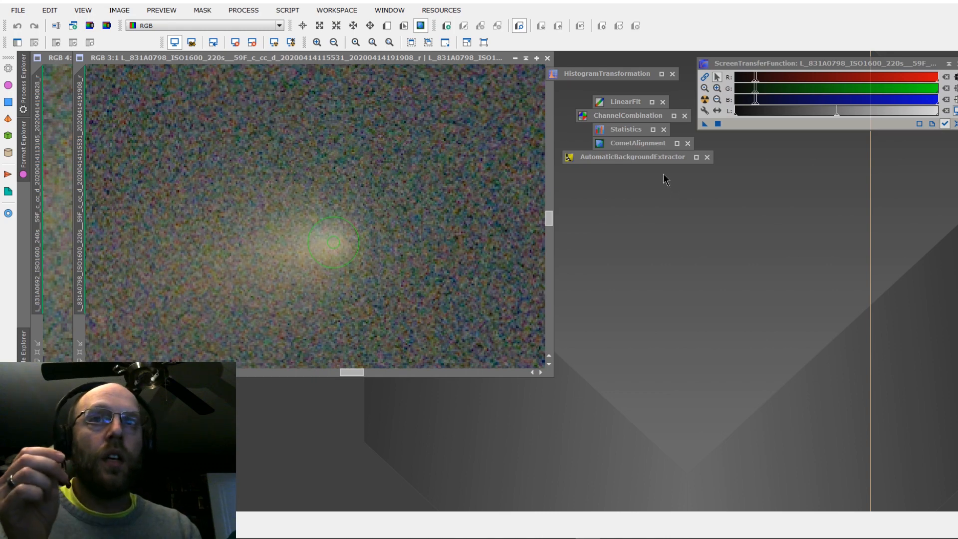
pyautogui.doubleClick(639, 144)
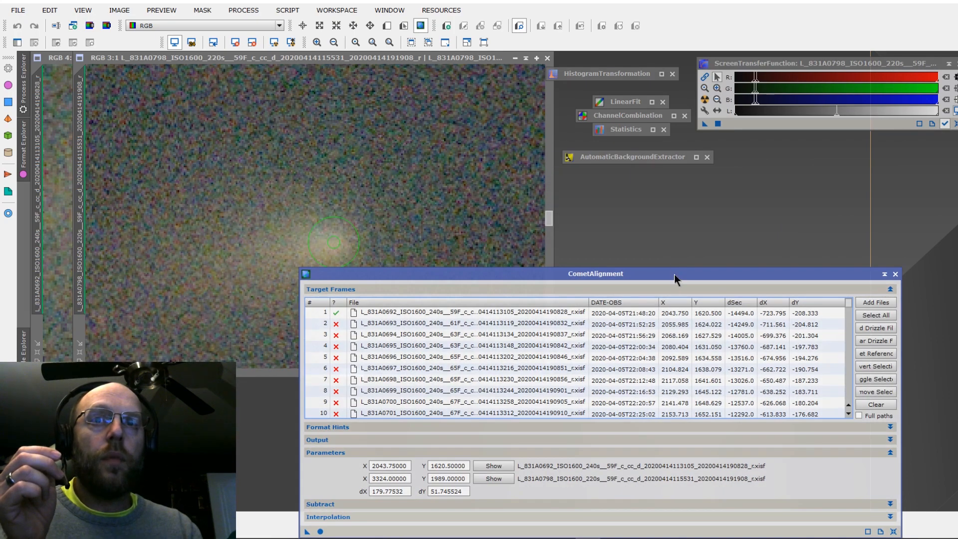
pyautogui.moveTo(674, 273); pyautogui.dragTo(653, 164)
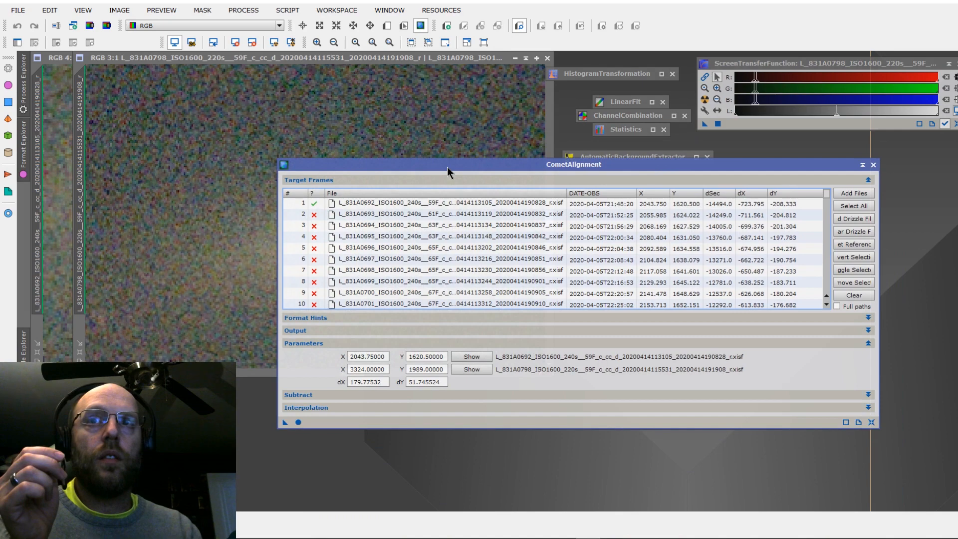
pyautogui.moveTo(448, 166); pyautogui.dragTo(458, 131)
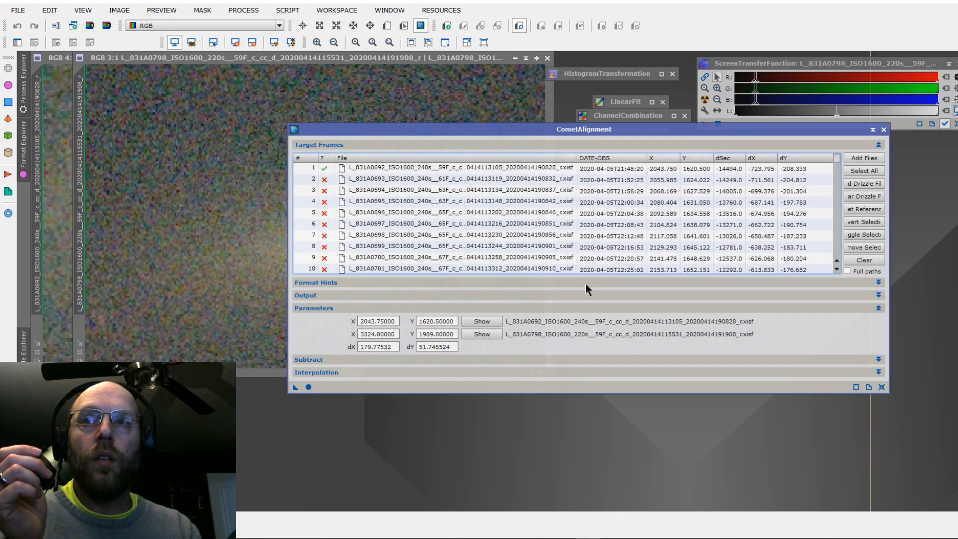
# - Review CometAlignment's output settings and show the marked comet position in the first and last frames
pyautogui.click(564, 297)
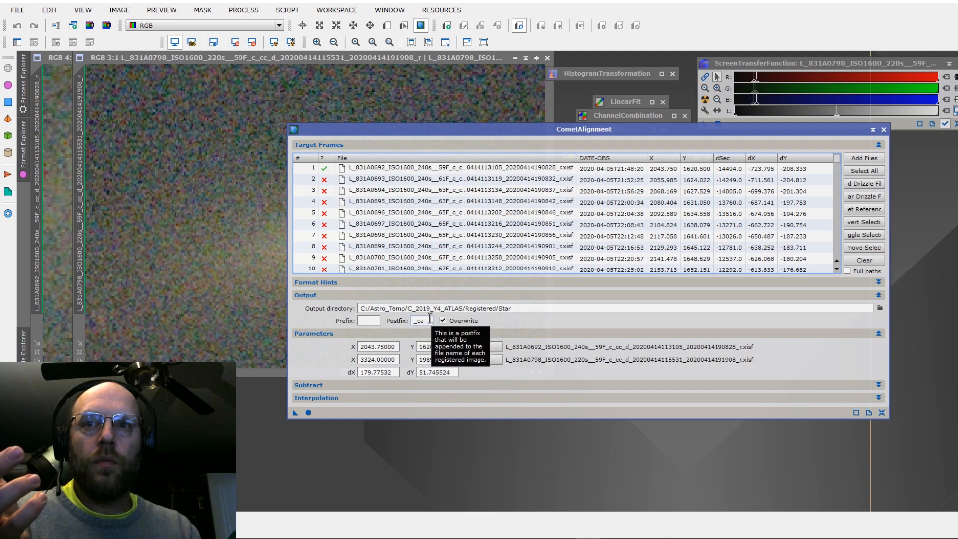
pyautogui.moveTo(489, 131); pyautogui.dragTo(604, 112)
pyautogui.click(593, 328)
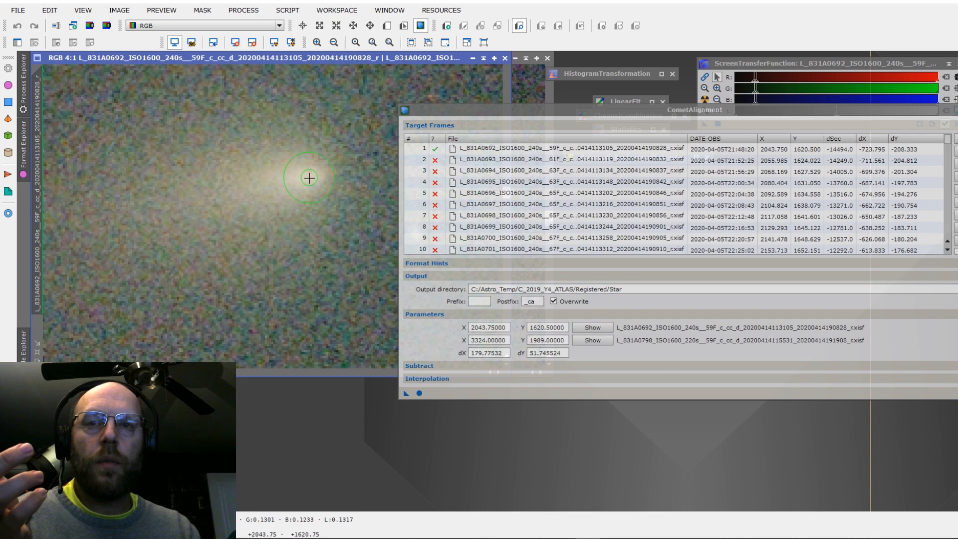
pyautogui.click(582, 341)
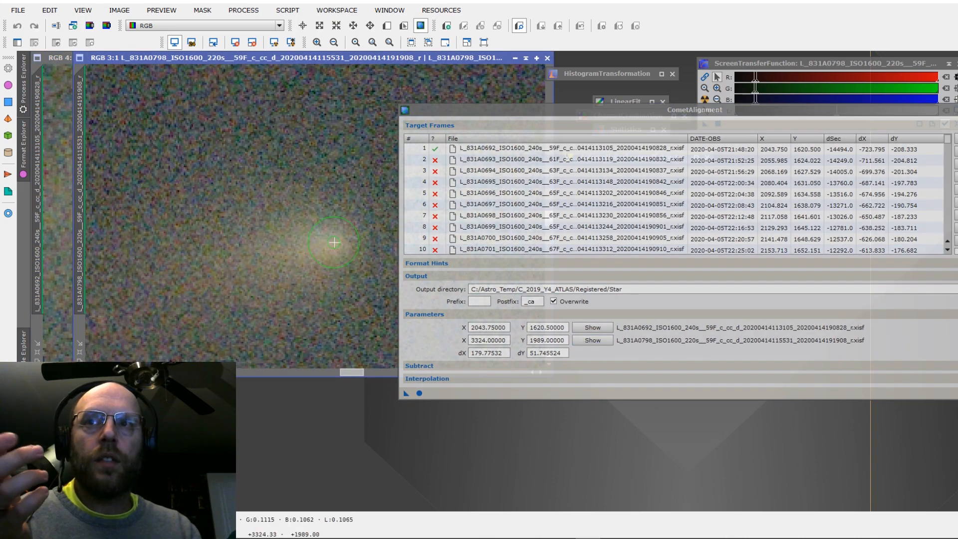
# - Review CometAlignment's Subtract settings, collapse the Subtract and Parameters sections, and minimize the CometAlignment window
pyautogui.moveTo(546, 109); pyautogui.dragTo(427, 62)
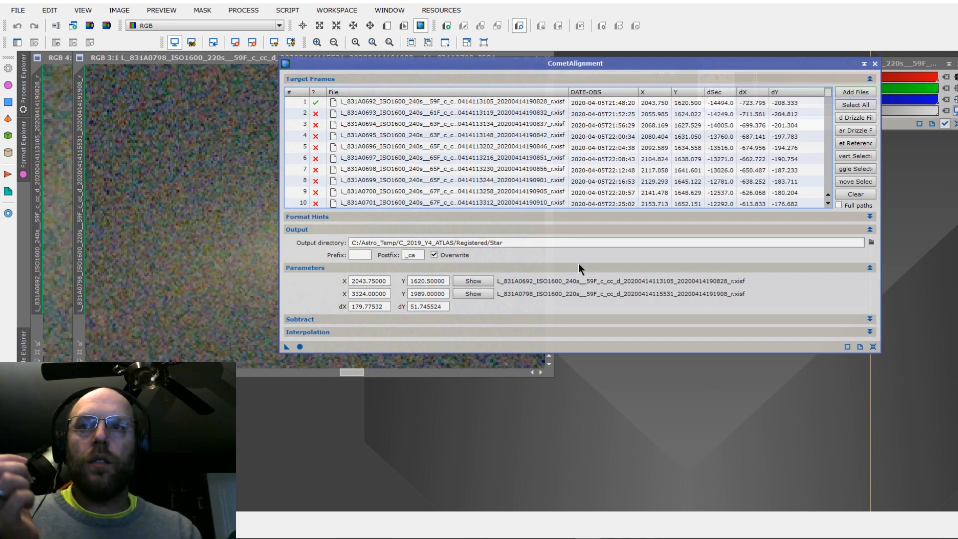
pyautogui.click(495, 320)
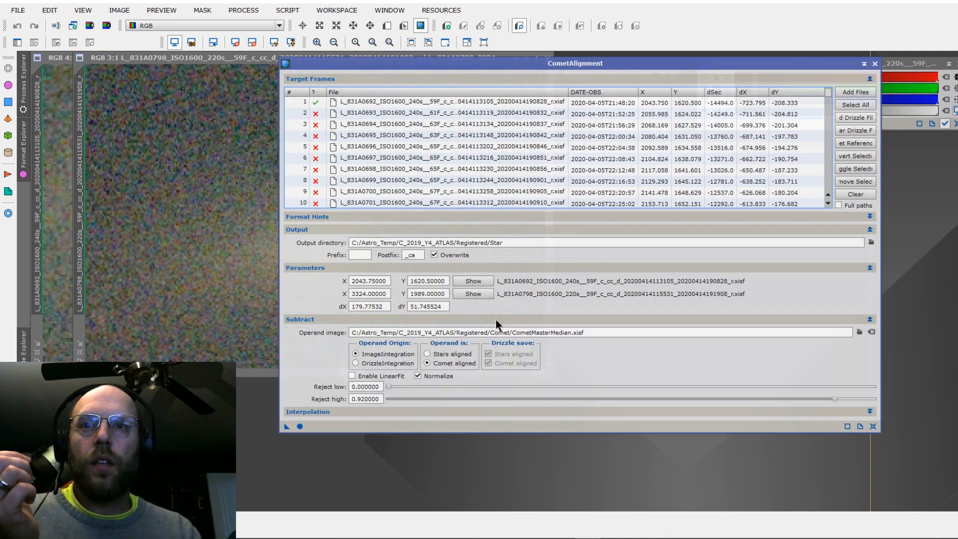
pyautogui.click(869, 320)
pyautogui.click(869, 268)
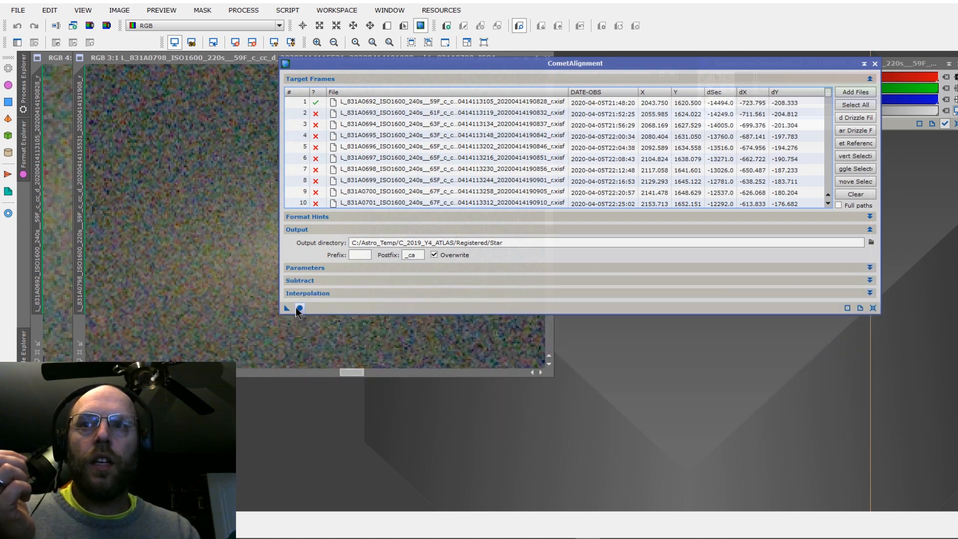
pyautogui.click(864, 64)
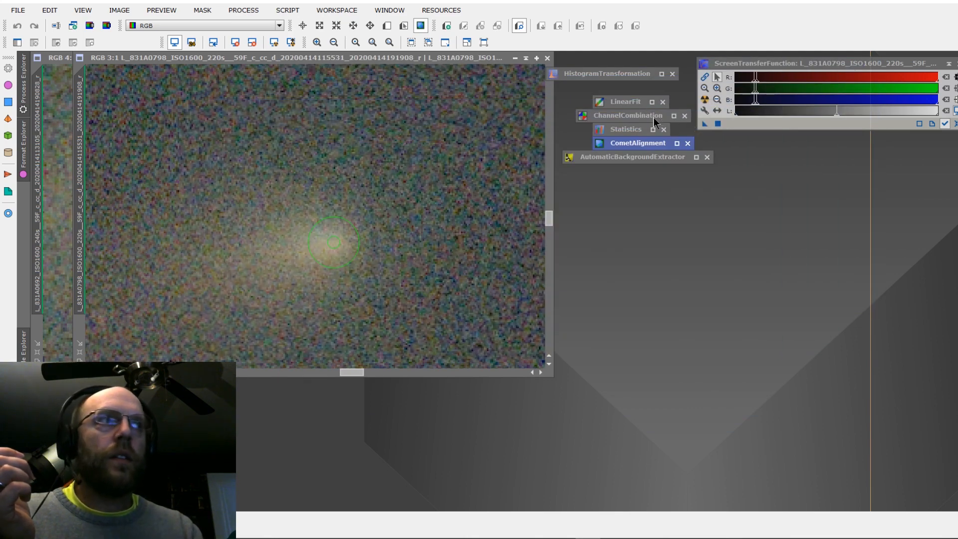
# - Open ImageIntegration and place its window beside the comet frame
pyautogui.click(244, 10)
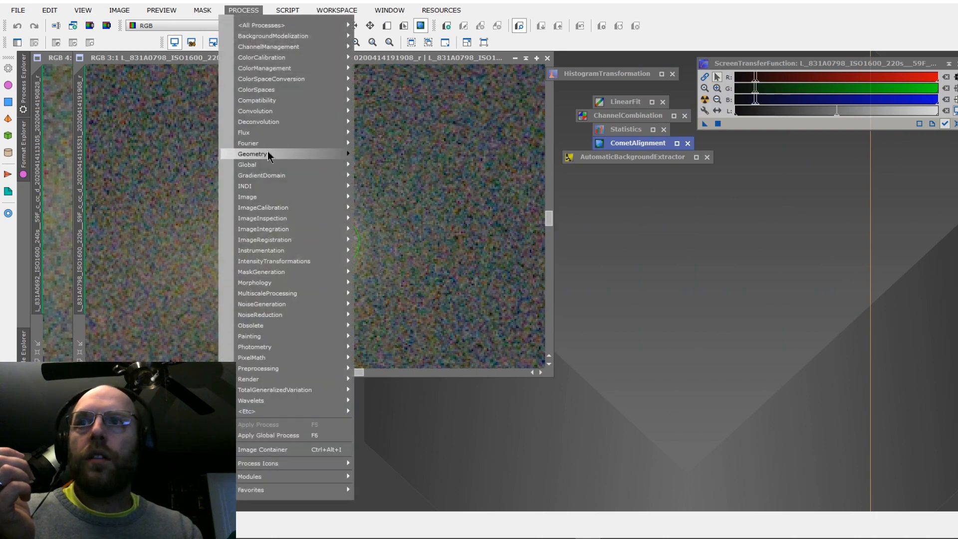
pyautogui.moveTo(298, 233)
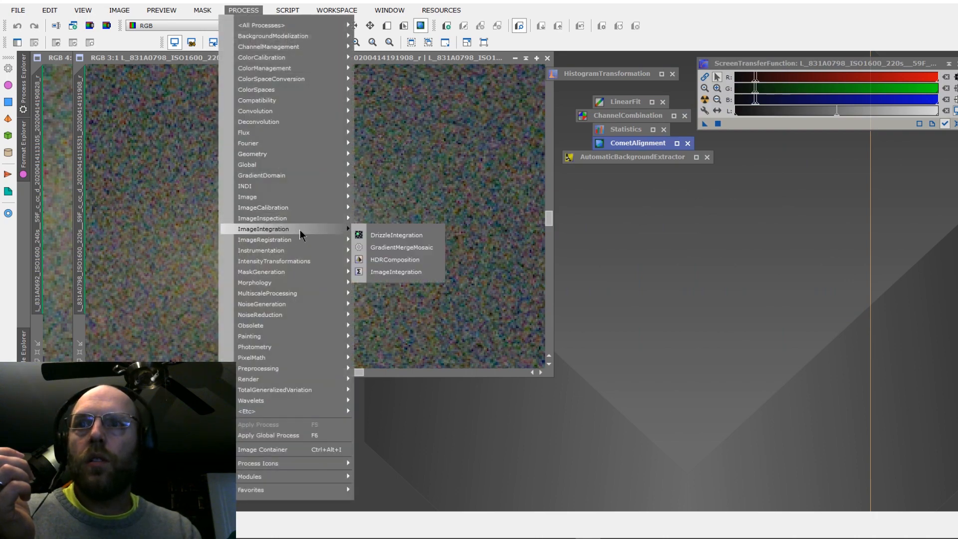
pyautogui.click(396, 271)
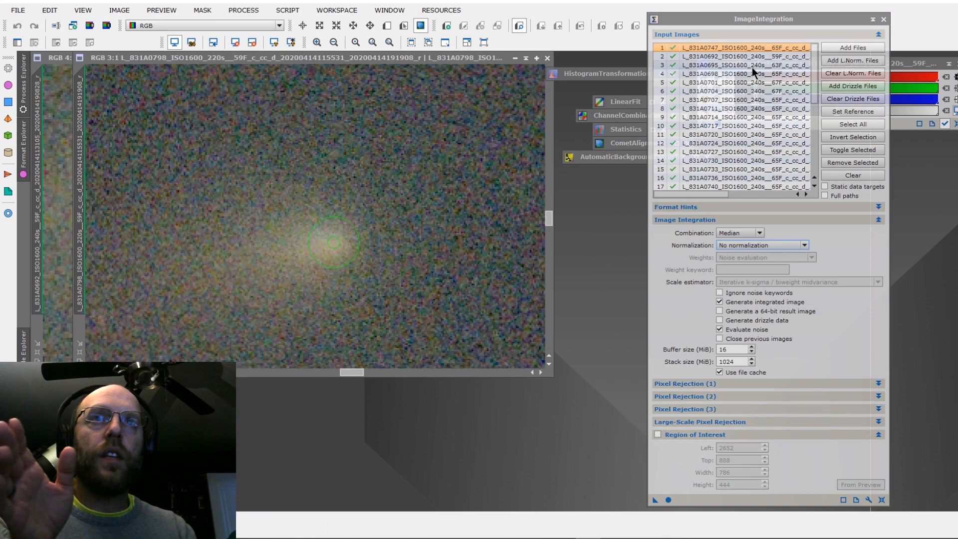
pyautogui.moveTo(750, 20); pyautogui.dragTo(663, 19)
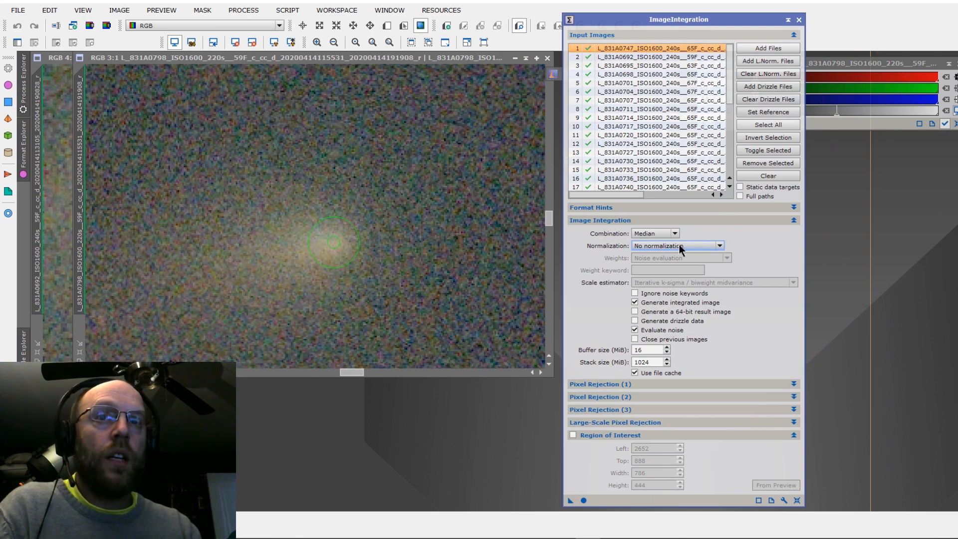
# - Review the ImageIntegration input images and the available combination methods, keeping Median selected
pyautogui.moveTo(639, 246)
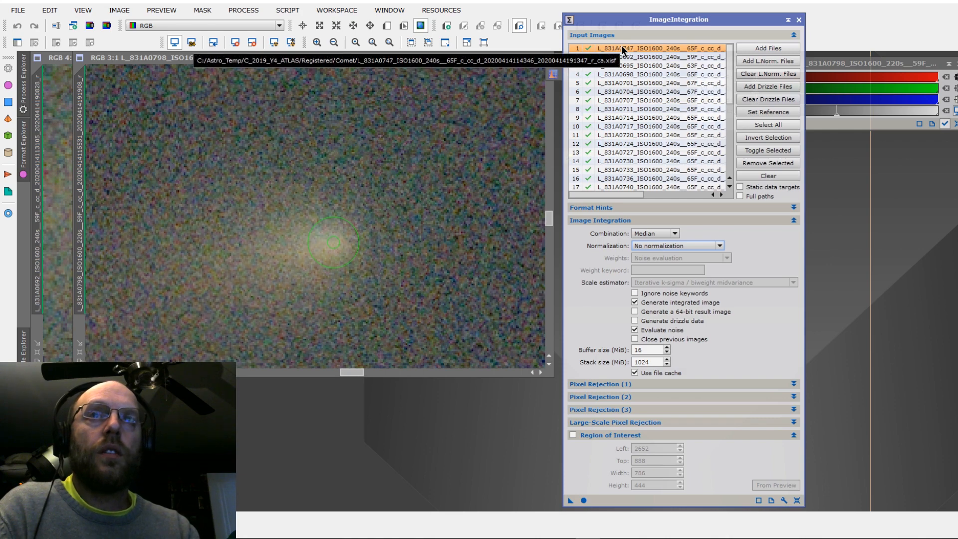
pyautogui.scroll(-6, 623, 49)
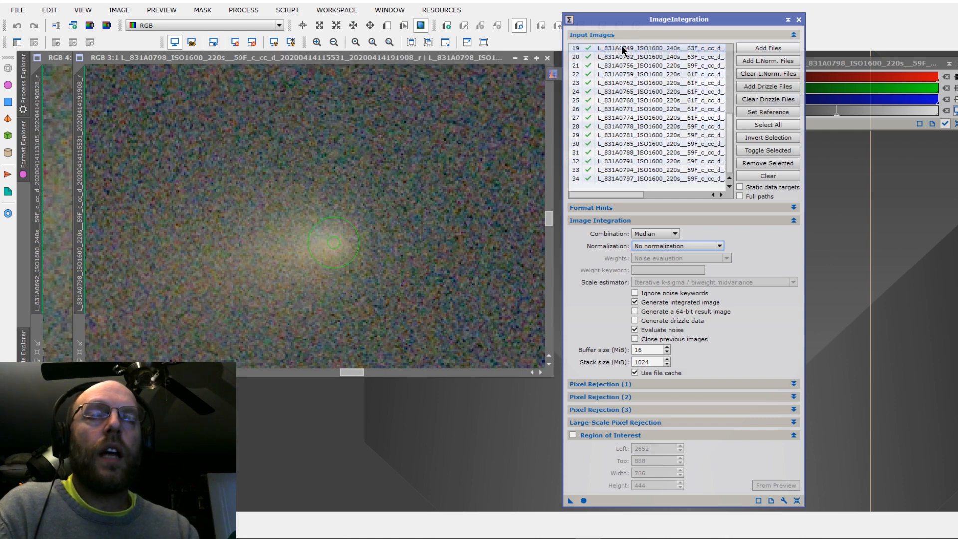
pyautogui.scroll(4, 622, 49)
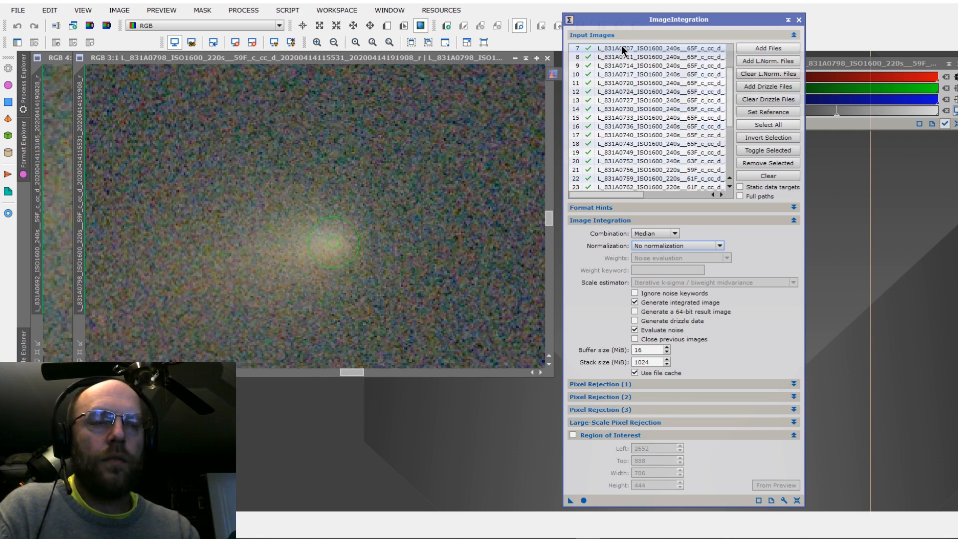
pyautogui.scroll(2, 651, 70)
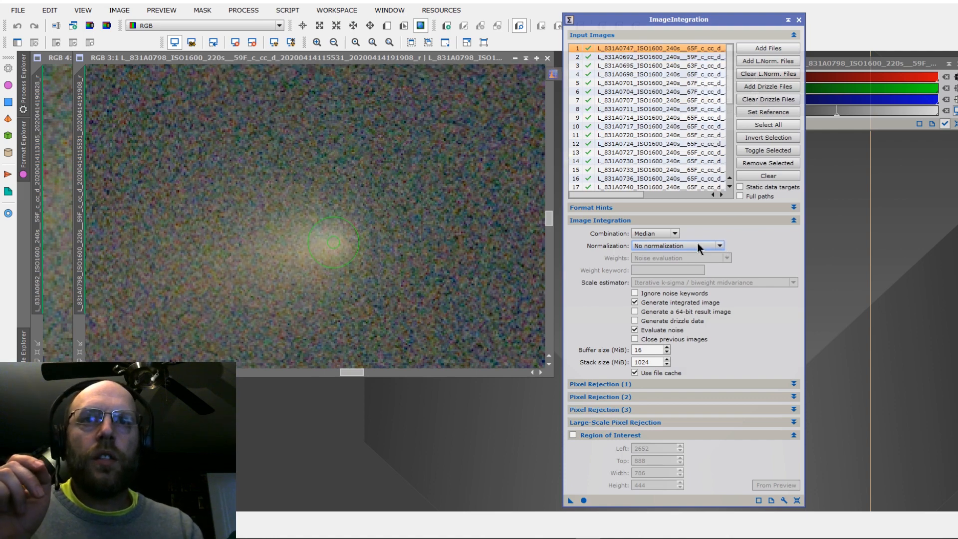
pyautogui.click(675, 234)
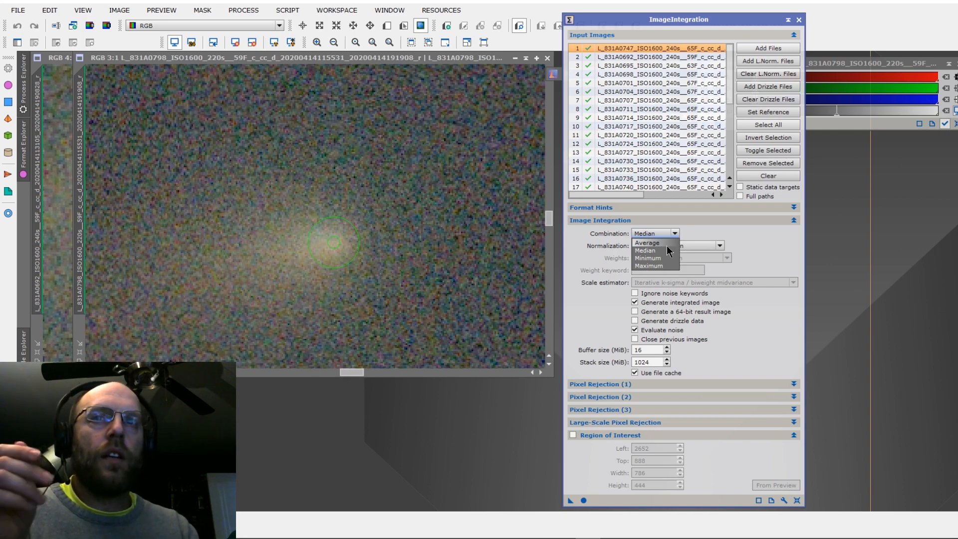
pyautogui.click(667, 248)
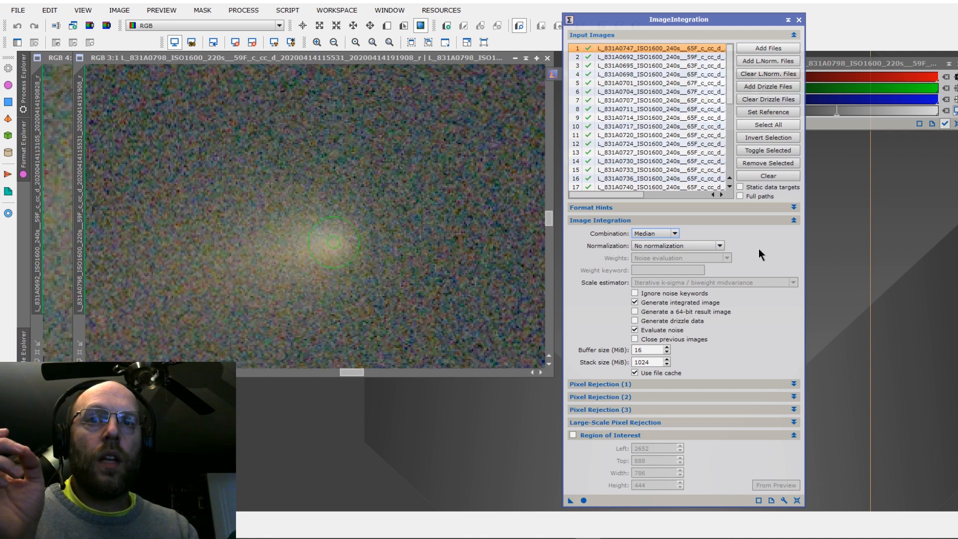
# - Examine the rejection algorithm and clipping options in Pixel Rejection (1) and expand Pixel Rejection (2)
pyautogui.click(794, 219)
pyautogui.click(794, 233)
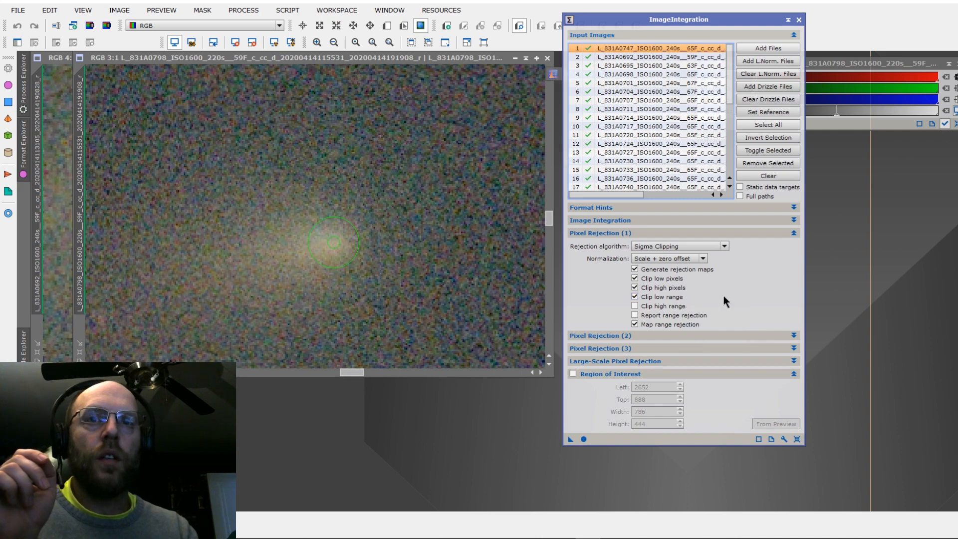
pyautogui.click(794, 233)
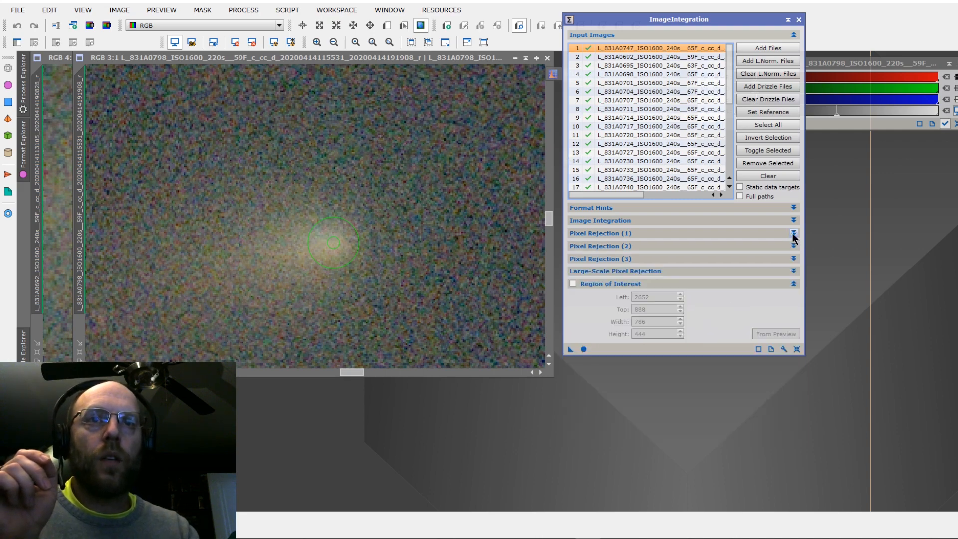
pyautogui.click(793, 246)
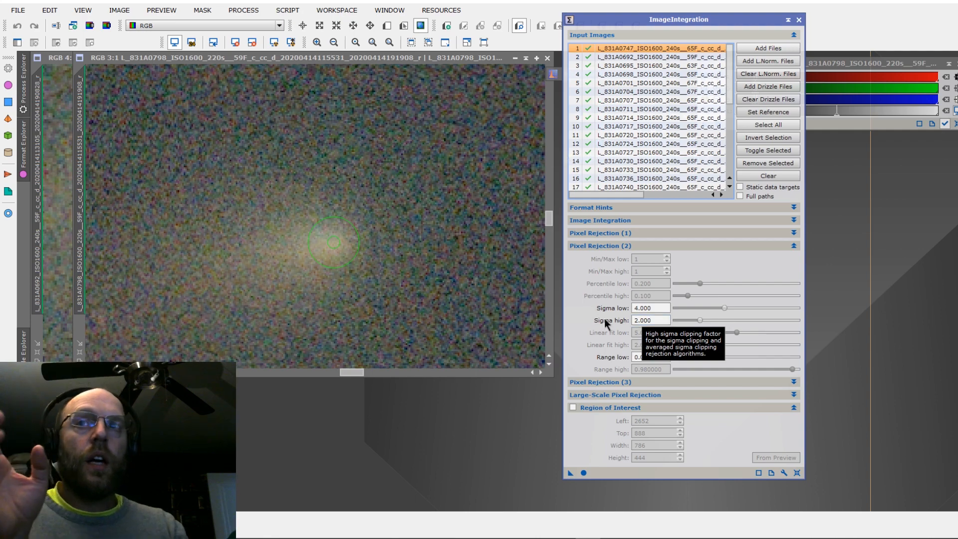
# - Draw a preview on the sky background above the comet and enable Region of Interest in ImageIntegration
pyautogui.click(387, 28)
pyautogui.moveTo(382, 104); pyautogui.dragTo(521, 221)
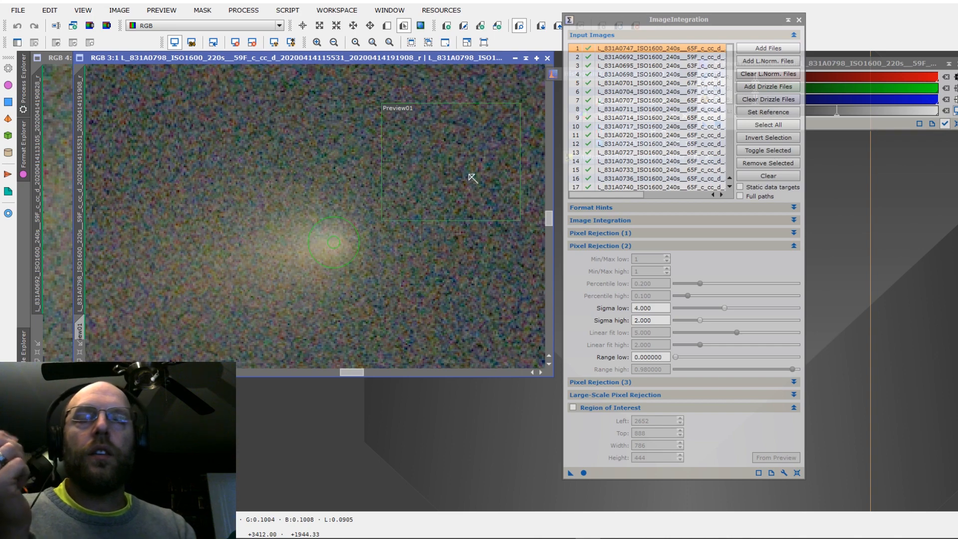
pyautogui.click(573, 408)
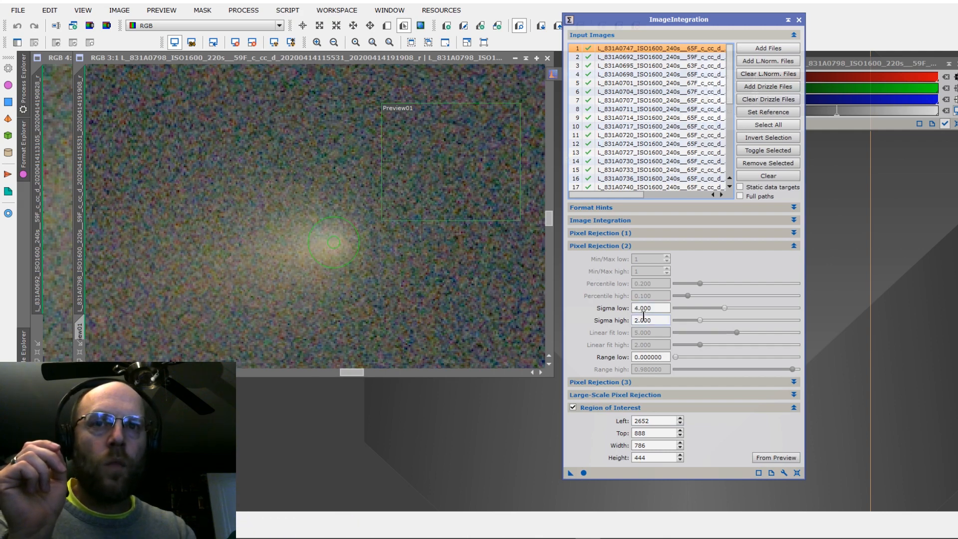
# - Try Sigma high values of 1.400 and 1.800, and return Sigma high to 2.000
pyautogui.moveTo(699, 322)
pyautogui.mouseDown()
pyautogui.moveTo(684, 322)
pyautogui.moveTo(692, 322)
pyautogui.mouseUp()
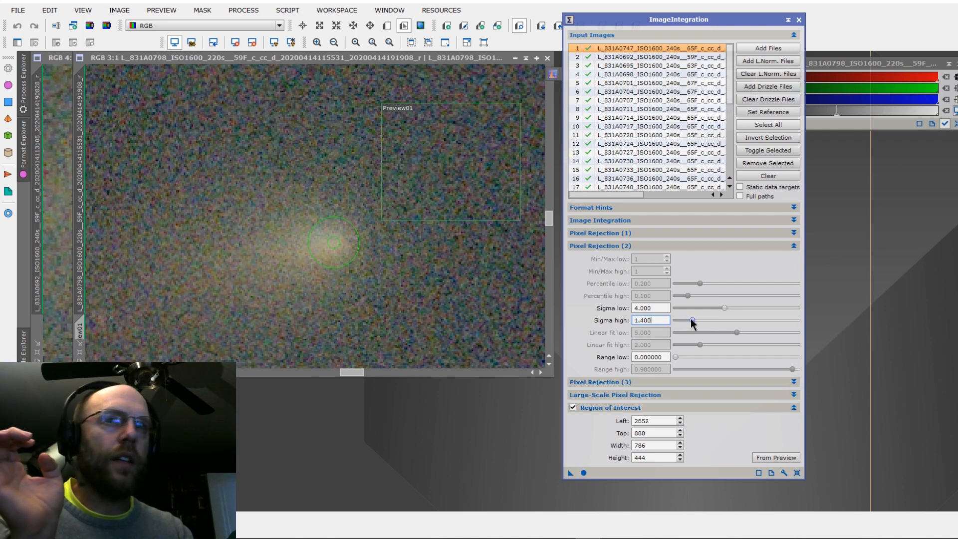
pyautogui.moveTo(692, 322); pyautogui.dragTo(698, 323)
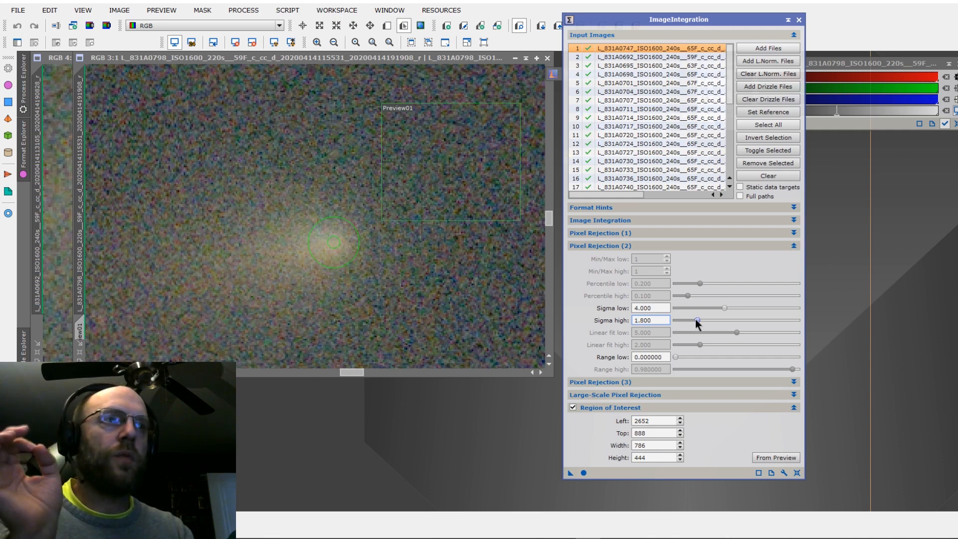
pyautogui.moveTo(698, 322); pyautogui.dragTo(701, 324)
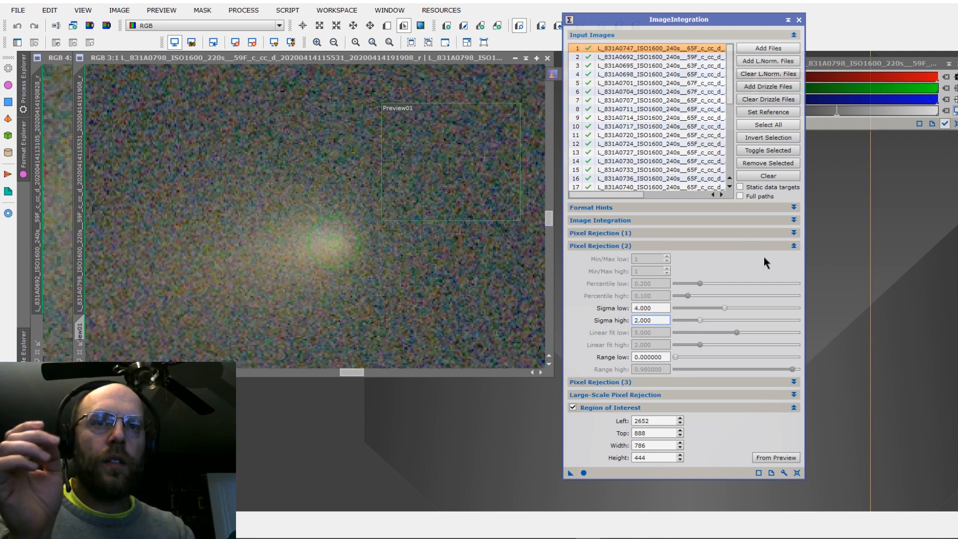
# - Review the Large-Scale Pixel Rejection settings and inspect the file names in the input image list
pyautogui.click(793, 246)
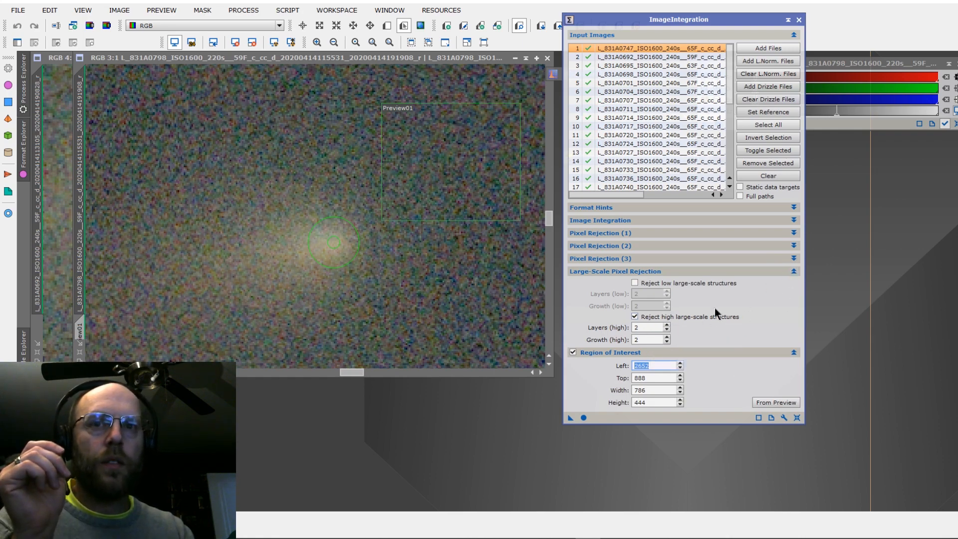
pyautogui.click(793, 271)
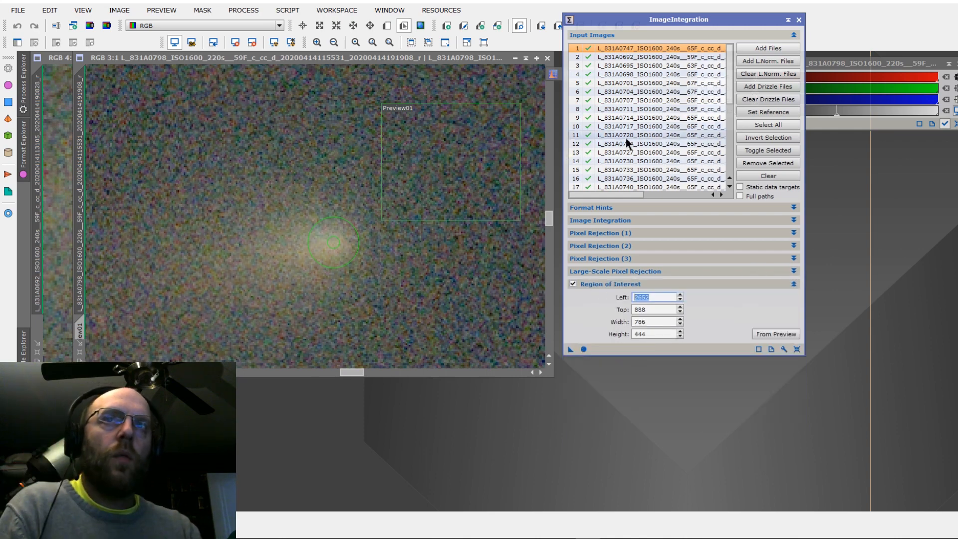
pyautogui.click(631, 58)
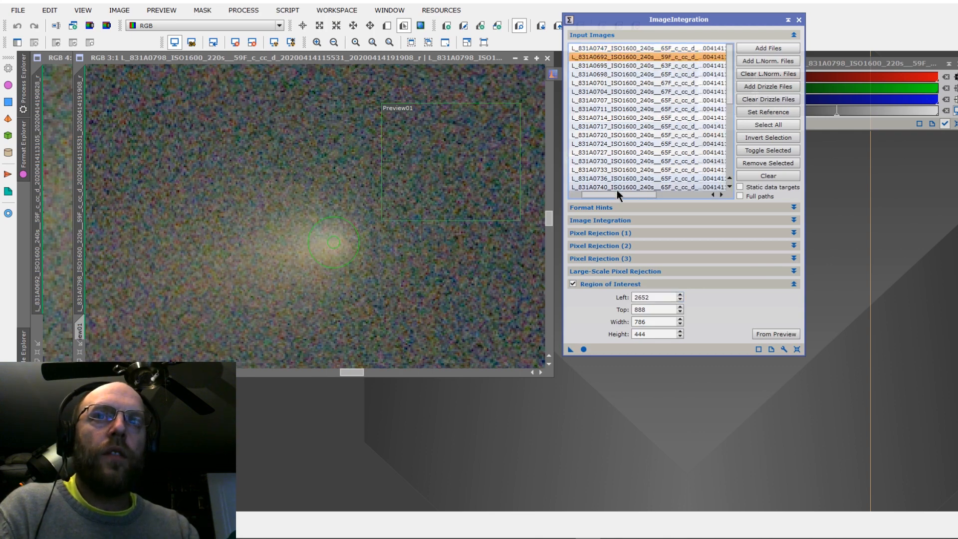
pyautogui.moveTo(602, 194); pyautogui.dragTo(590, 194)
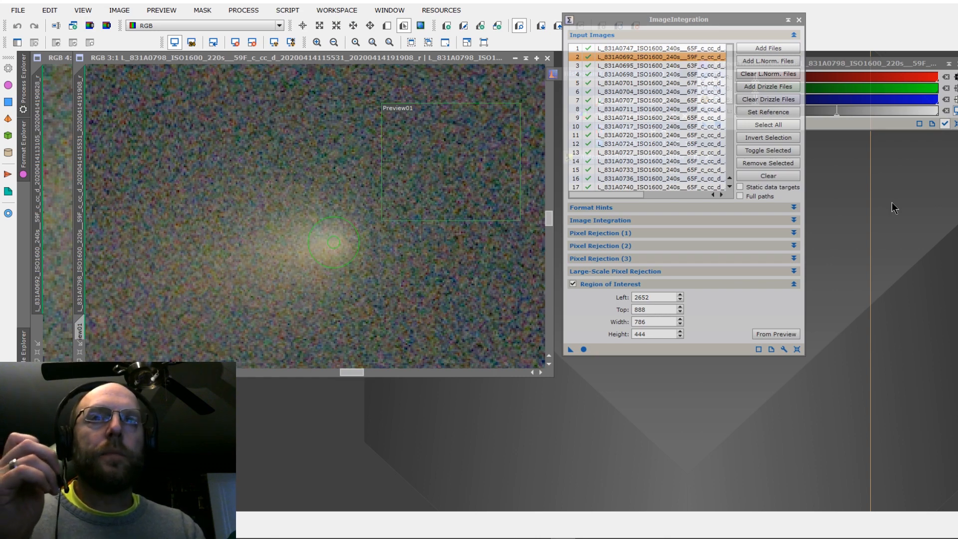
pyautogui.click(699, 221)
pyautogui.click(699, 220)
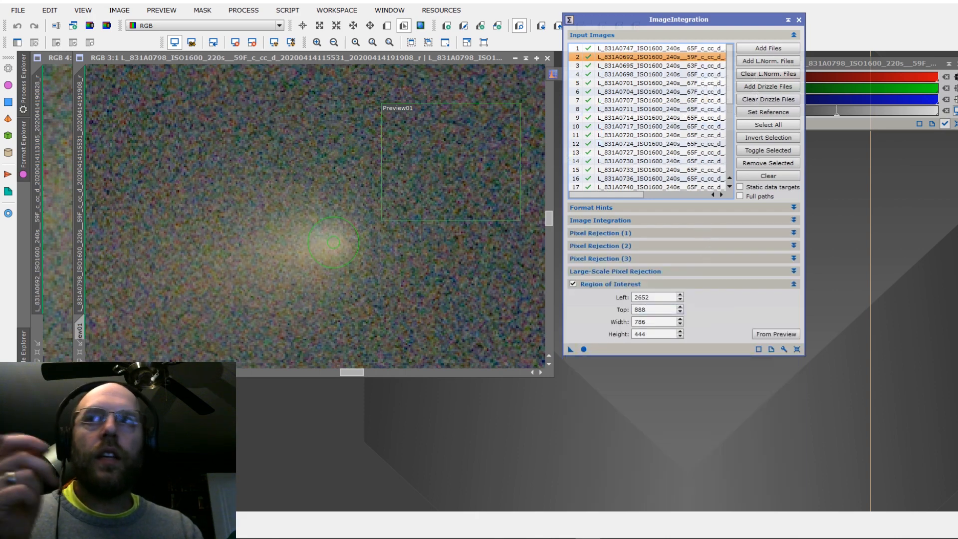
# - Open CometMaster.xisf from the Registered/Comet folder and move its image window over the open comet frames
pyautogui.click(18, 10)
pyautogui.click(22, 23)
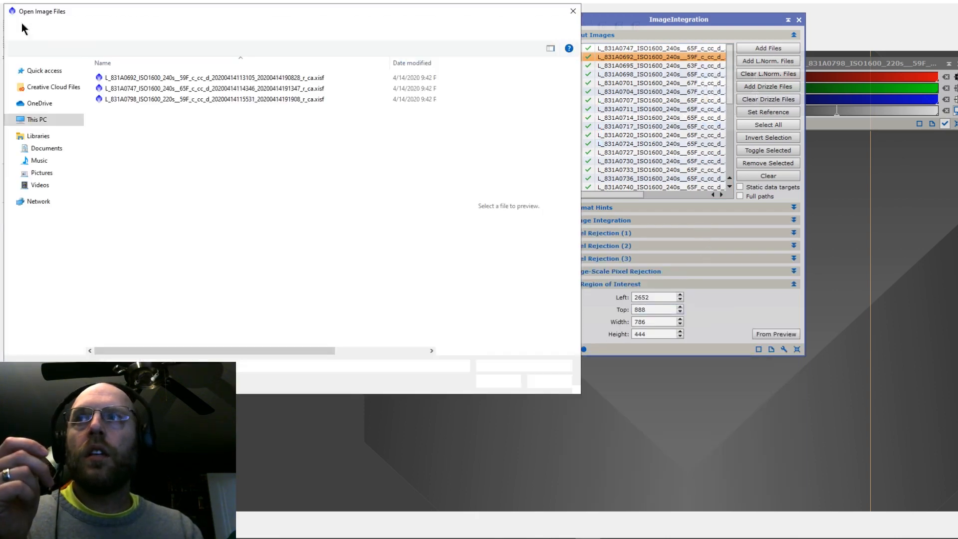
pyautogui.click(253, 29)
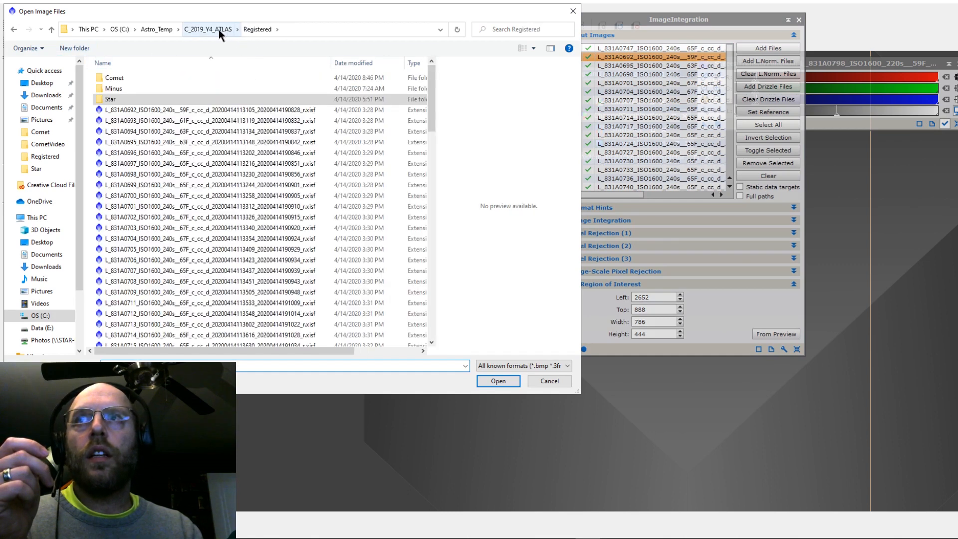
pyautogui.doubleClick(120, 78)
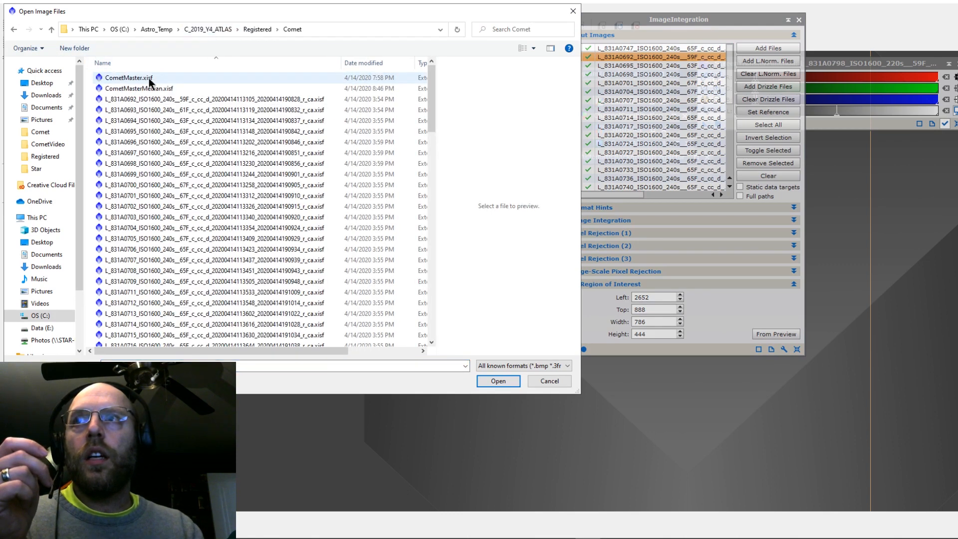
pyautogui.doubleClick(150, 82)
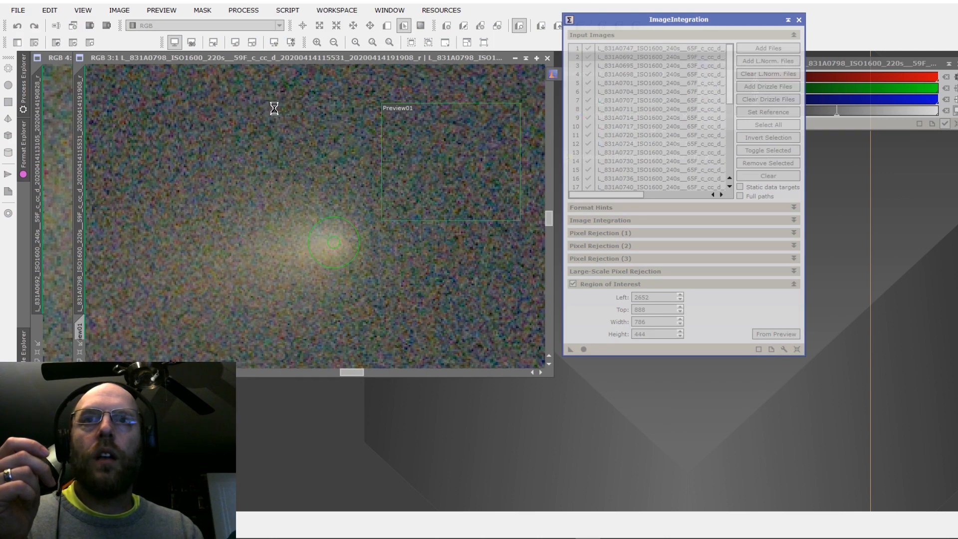
pyautogui.moveTo(396, 157); pyautogui.dragTo(225, 77)
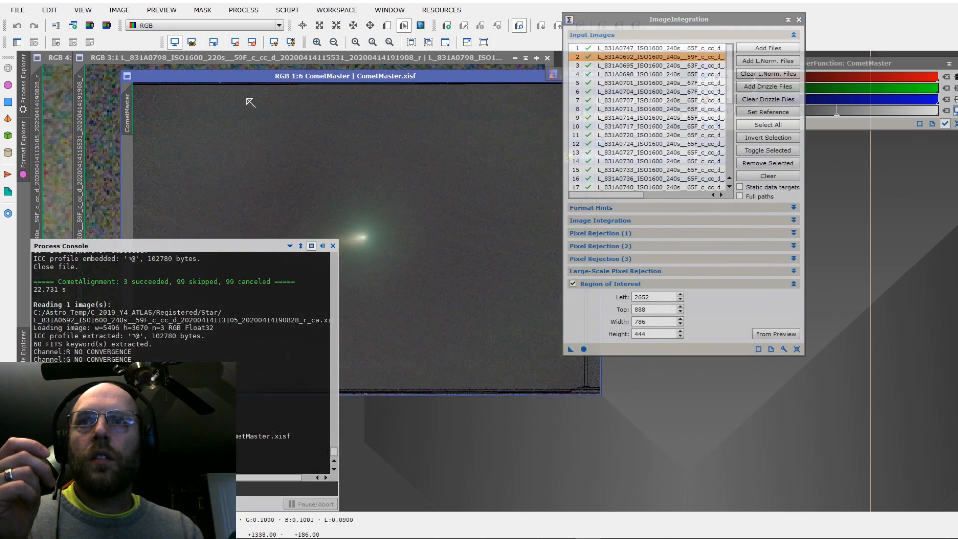
# - Hide the process console, view the edges of the CometMaster image, and close it
pyautogui.click(323, 245)
pyautogui.moveTo(428, 75); pyautogui.dragTo(367, 74)
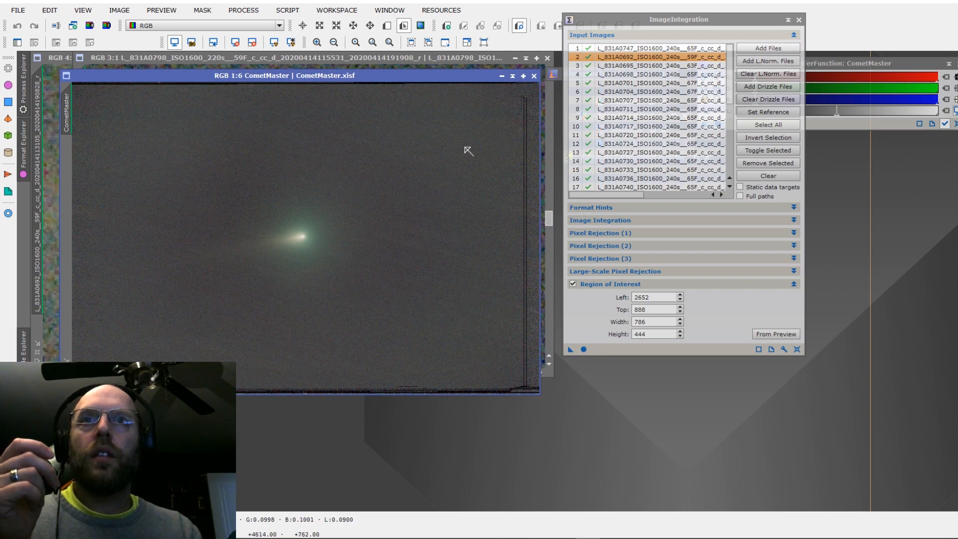
pyautogui.click(534, 76)
# - Open CometMasterMedian.xisf from the Registered/Comet folder and move its image window clear of the ImageIntegration dialog
pyautogui.click(18, 10)
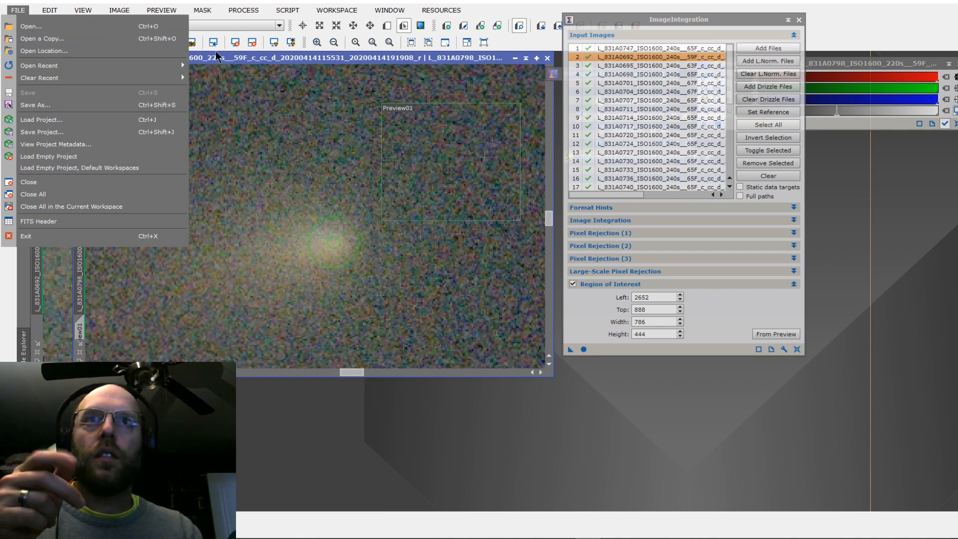
pyautogui.click(67, 24)
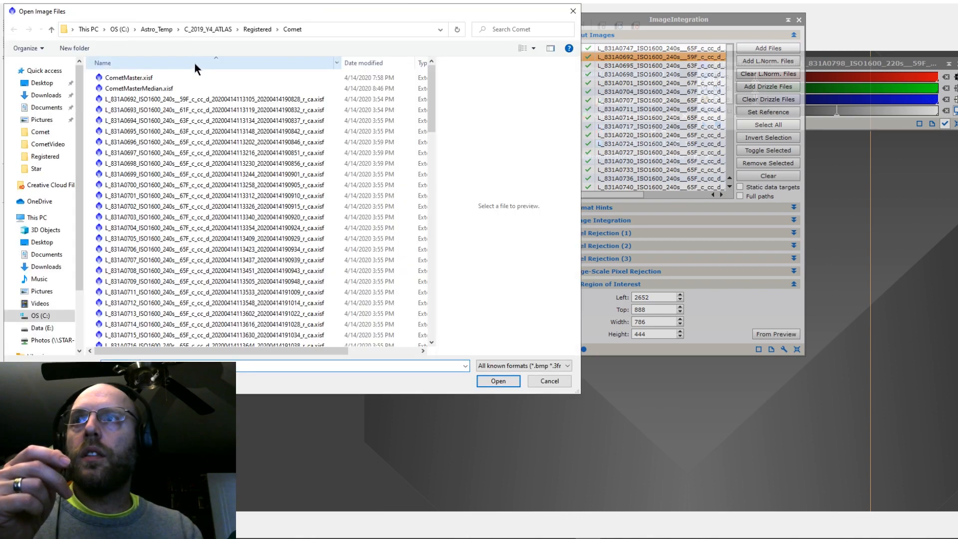
pyautogui.doubleClick(194, 89)
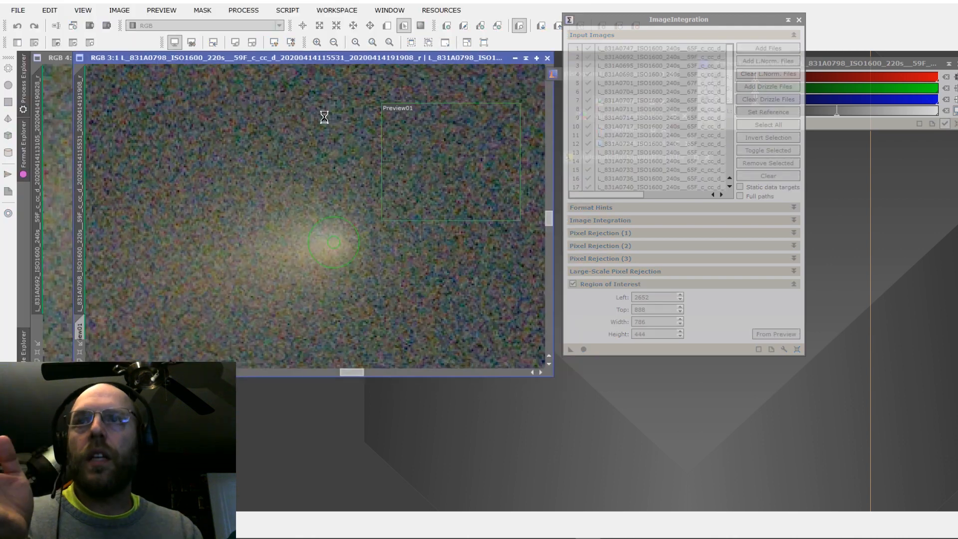
pyautogui.moveTo(409, 171); pyautogui.dragTo(188, 61)
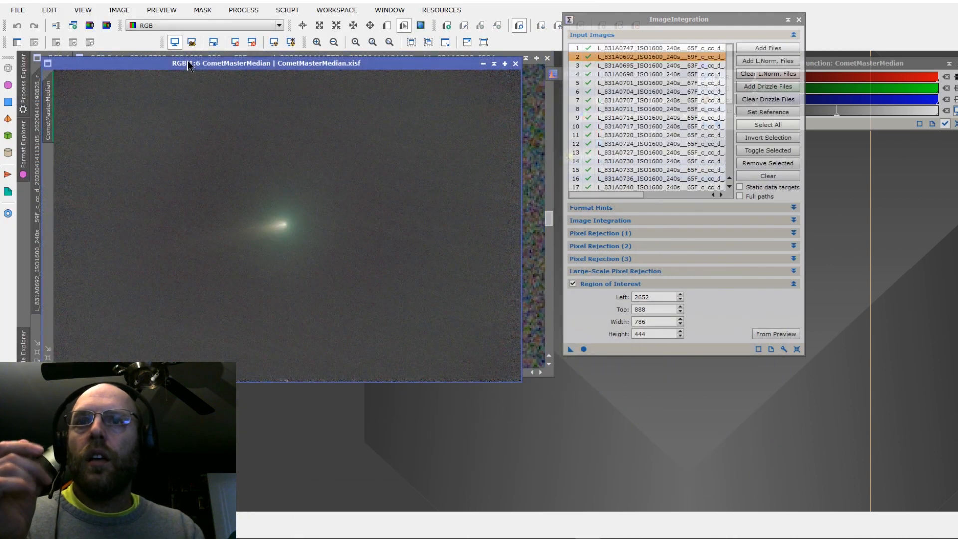
# - Reopen CometMaster.xisf from the Registered/Comet folder and place its window slightly below the CometMasterMedian window's title bar
pyautogui.click(22, 10)
pyautogui.click(30, 23)
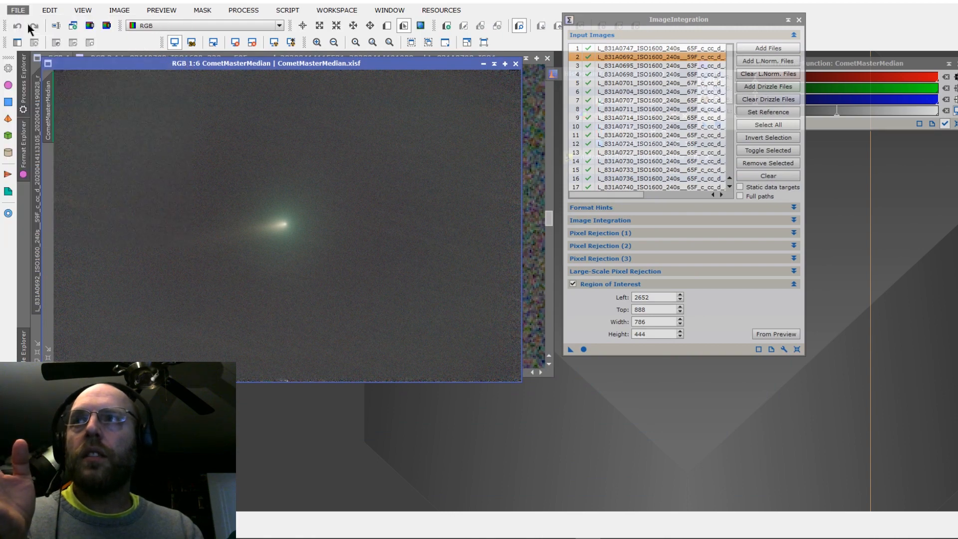
pyautogui.doubleClick(138, 78)
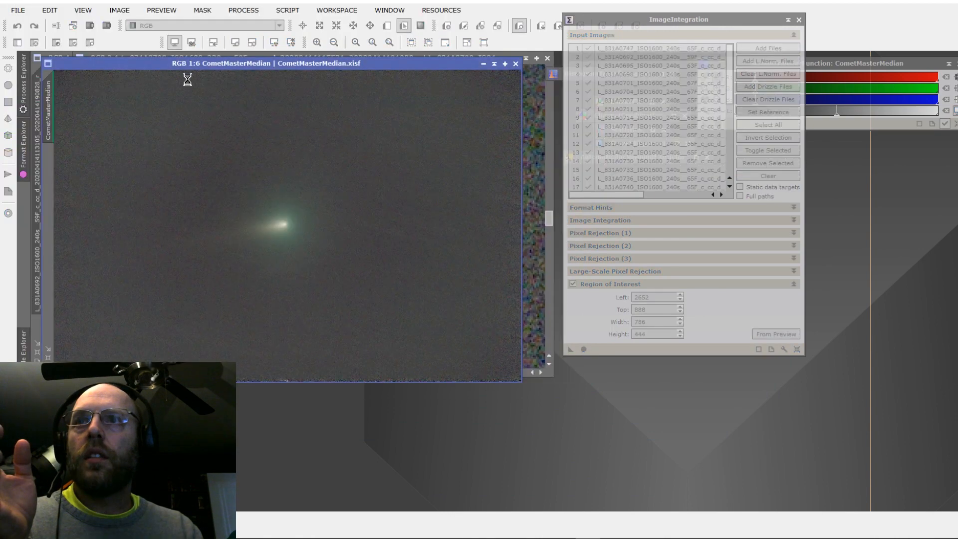
pyautogui.moveTo(405, 190); pyautogui.dragTo(74, 106)
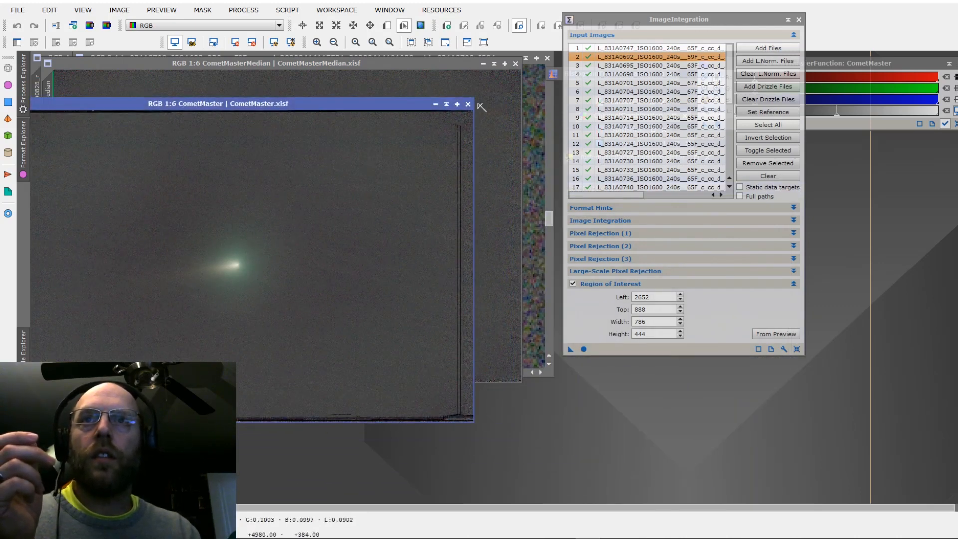
# - Compare the CometMasterMedian and CometMaster images by bringing each to the front, and close both
pyautogui.click(455, 70)
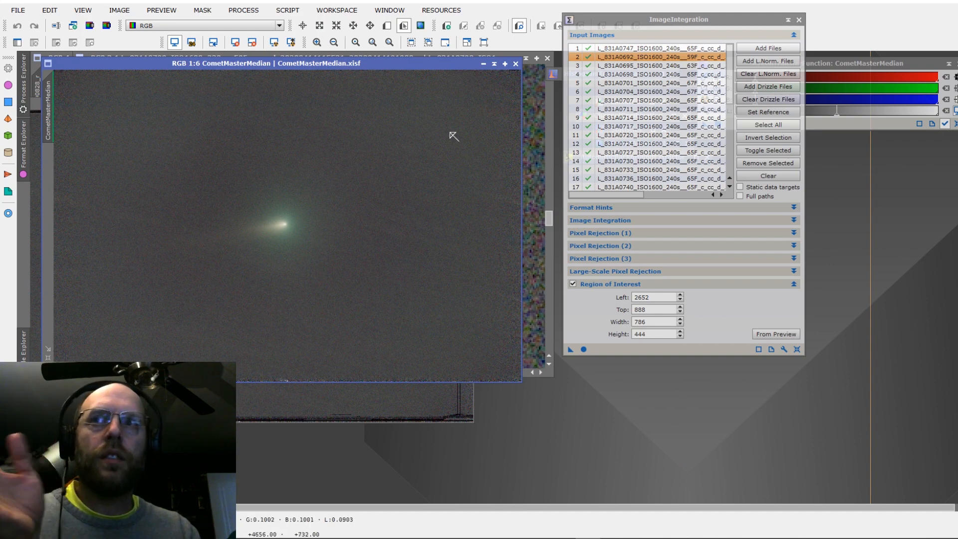
pyautogui.moveTo(403, 67); pyautogui.dragTo(382, 75)
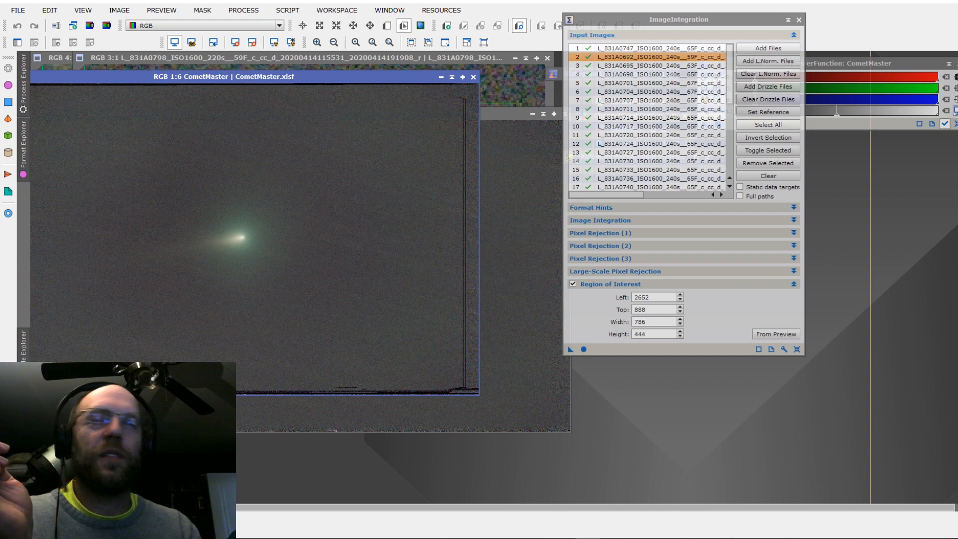
pyautogui.click(496, 117)
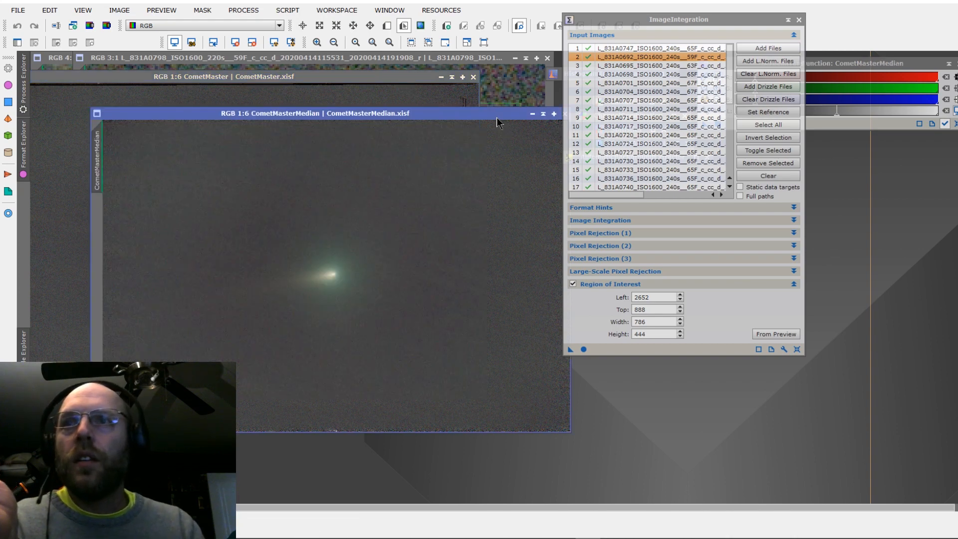
pyautogui.moveTo(494, 115); pyautogui.dragTo(425, 80)
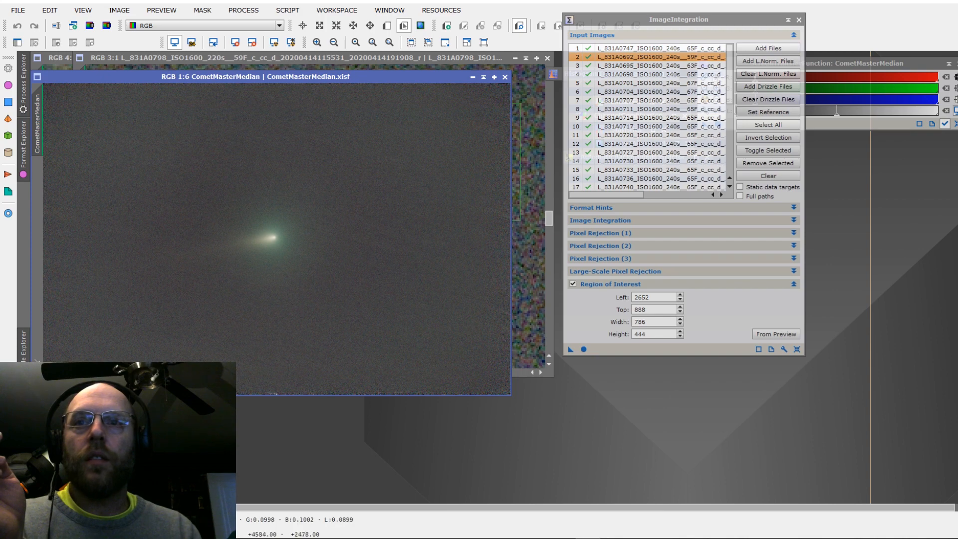
pyautogui.click(505, 77)
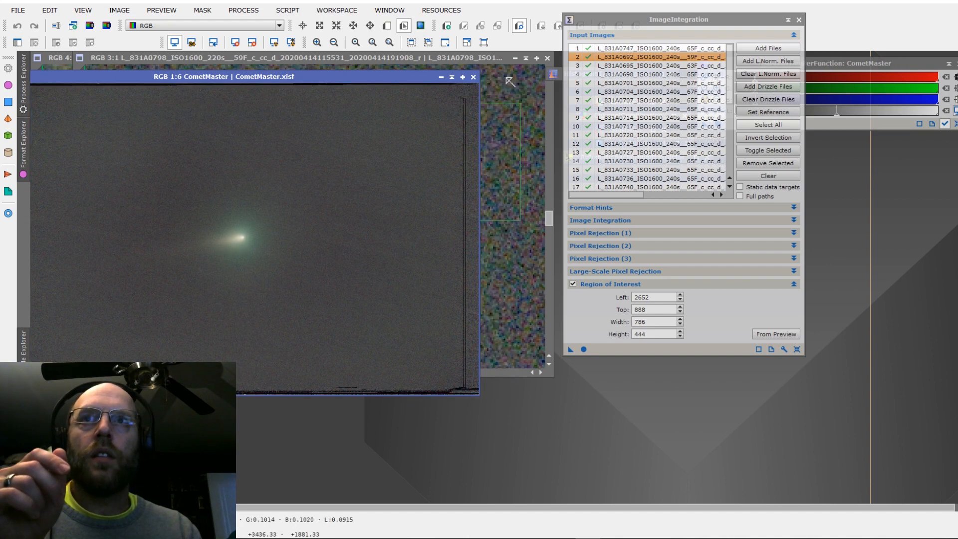
pyautogui.click(474, 78)
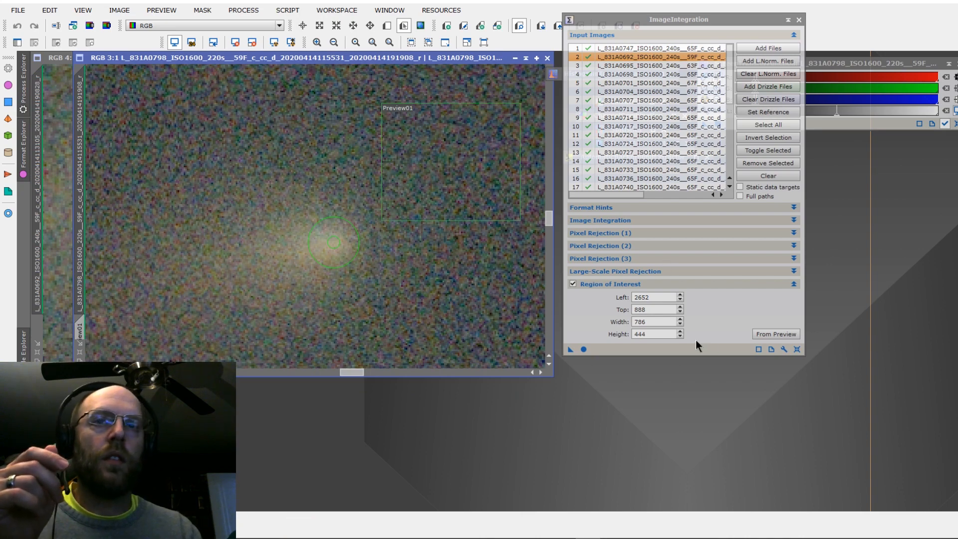
# - Collapse ImageIntegration, restore the CometAlignment dialog, and review its target frames and comet position parameters
pyautogui.doubleClick(713, 21)
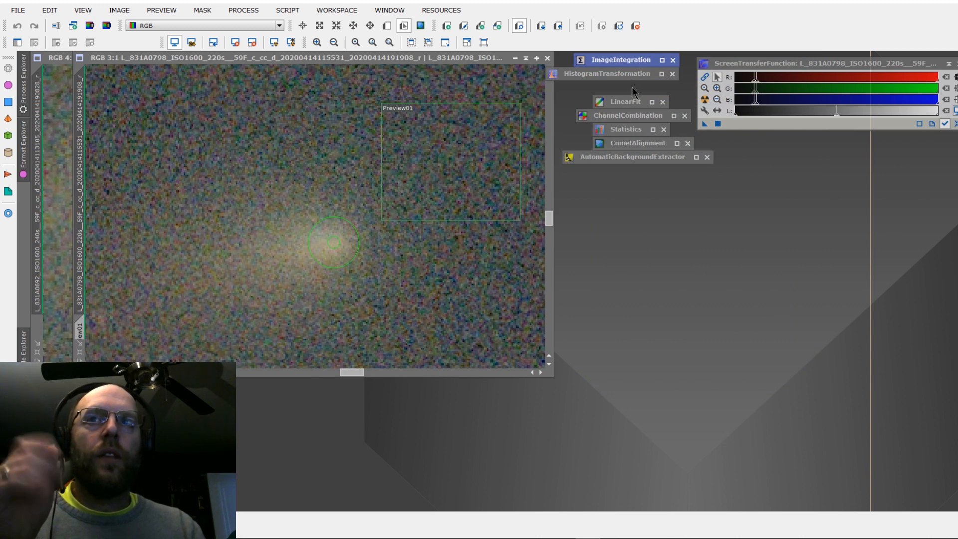
pyautogui.doubleClick(657, 145)
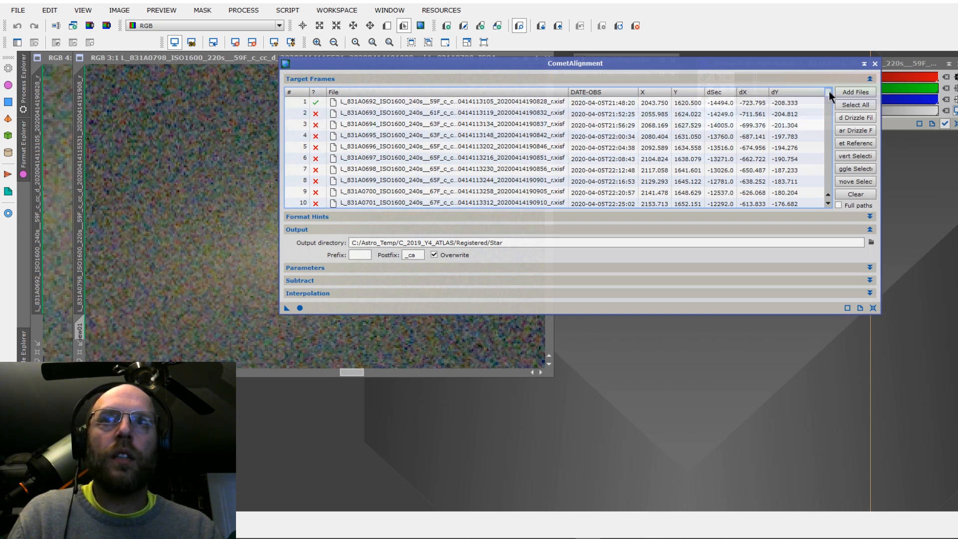
pyautogui.moveTo(829, 89)
pyautogui.mouseDown()
pyautogui.moveTo(830, 125)
pyautogui.moveTo(826, 80)
pyautogui.mouseUp()
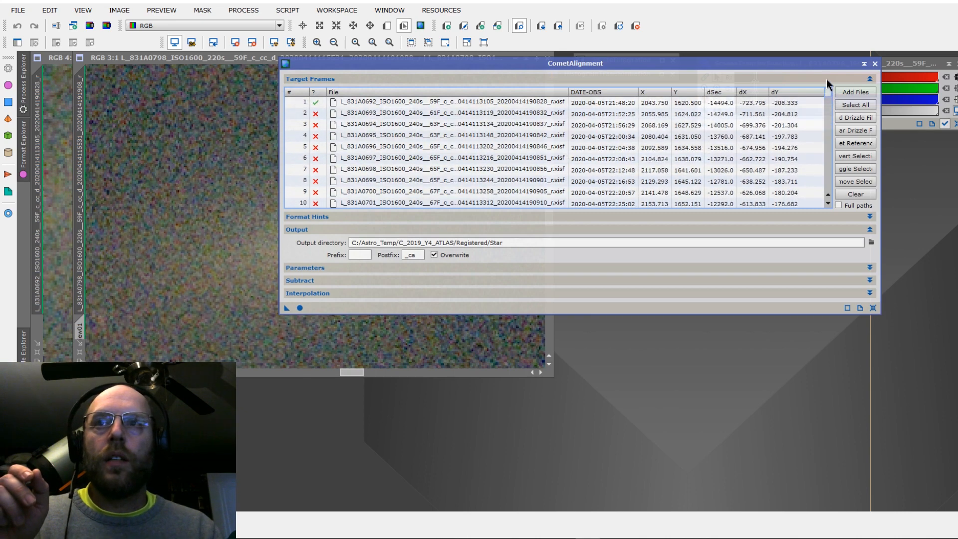
pyautogui.click(380, 269)
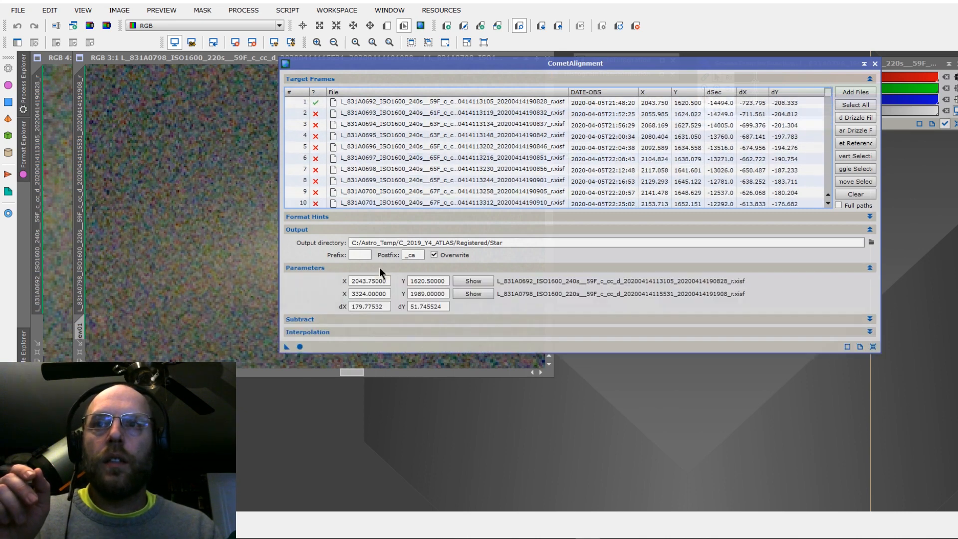
pyautogui.click(379, 268)
# - Select the Registered/Star folder as CometAlignment's output directory and recheck the parameters section
pyautogui.click(502, 243)
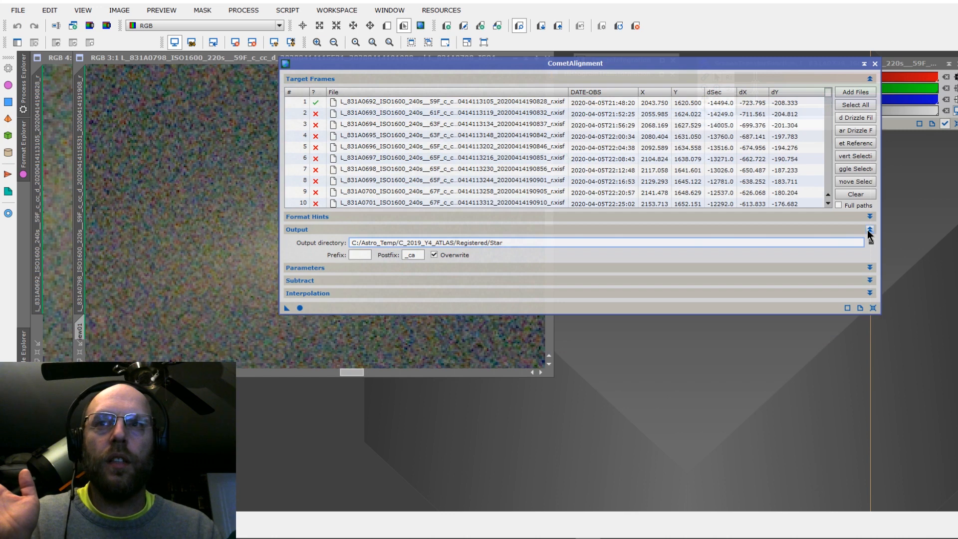
pyautogui.click(871, 243)
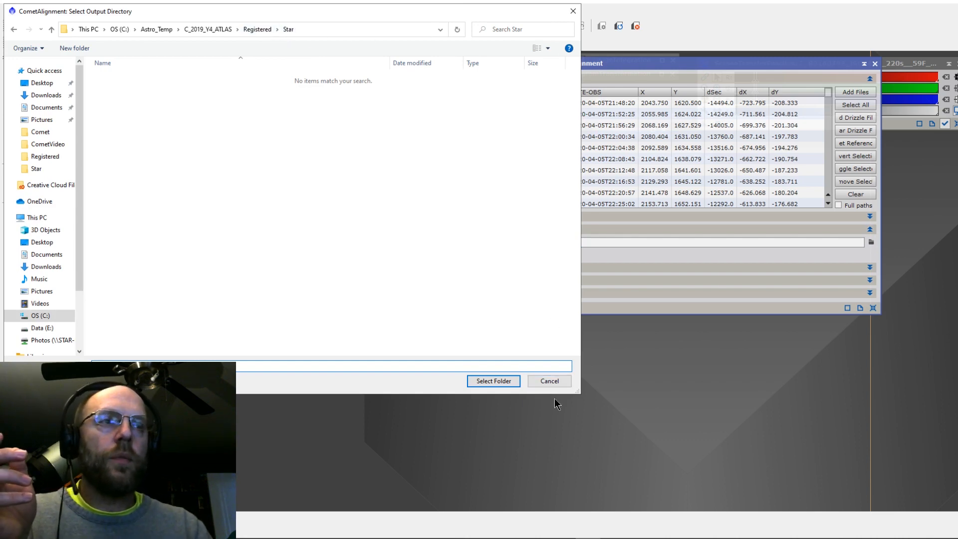
pyautogui.click(502, 380)
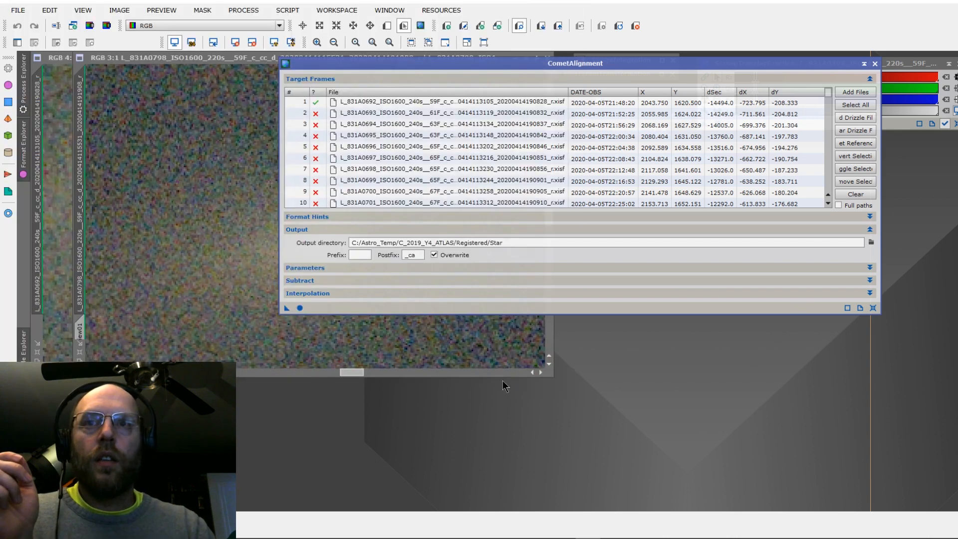
pyautogui.click(496, 267)
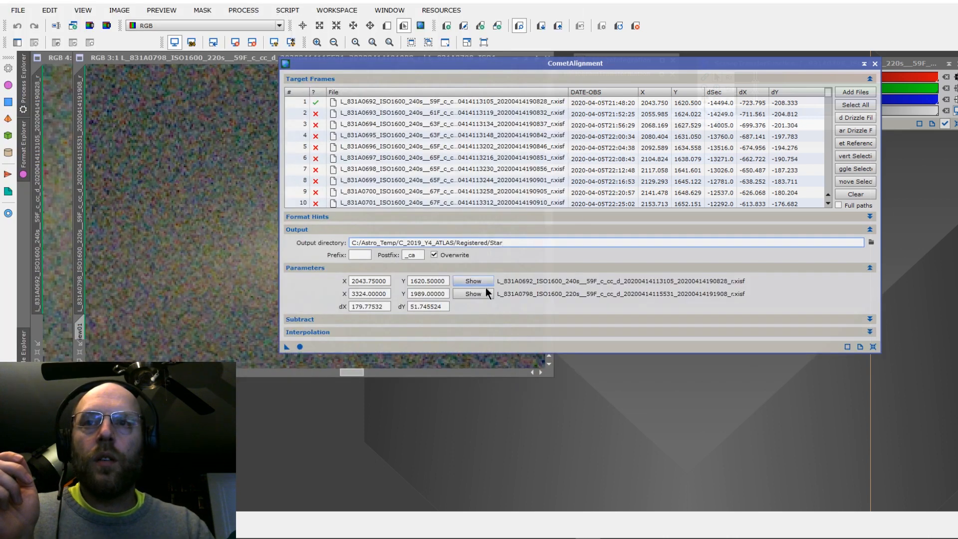
pyautogui.click(499, 268)
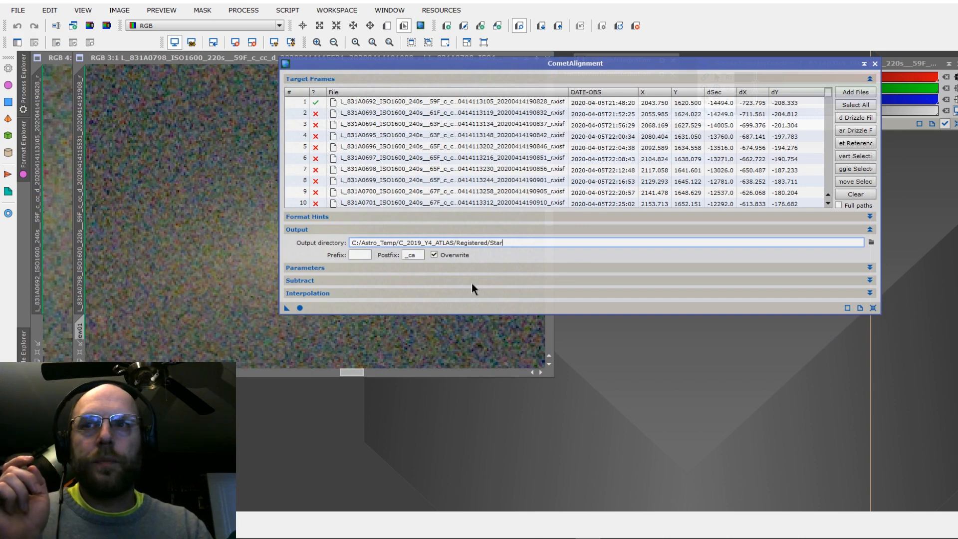
# - Load CometMasterMedian.xisf from the Registered/Comet folder as the operand image to subtract in CometAlignment
pyautogui.moveTo(442, 66); pyautogui.dragTo(225, 77)
pyautogui.click(509, 319)
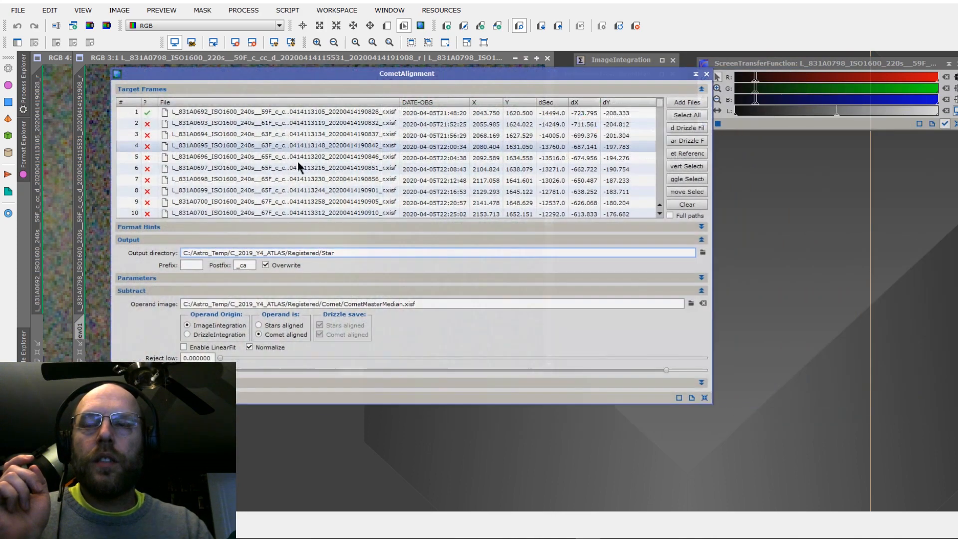
pyautogui.click(692, 303)
pyautogui.click(144, 89)
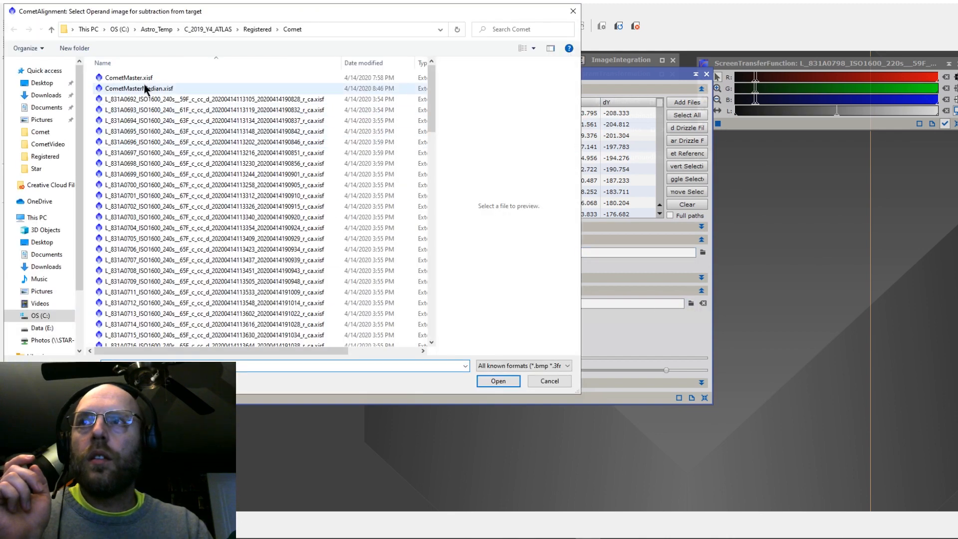
pyautogui.doubleClick(143, 89)
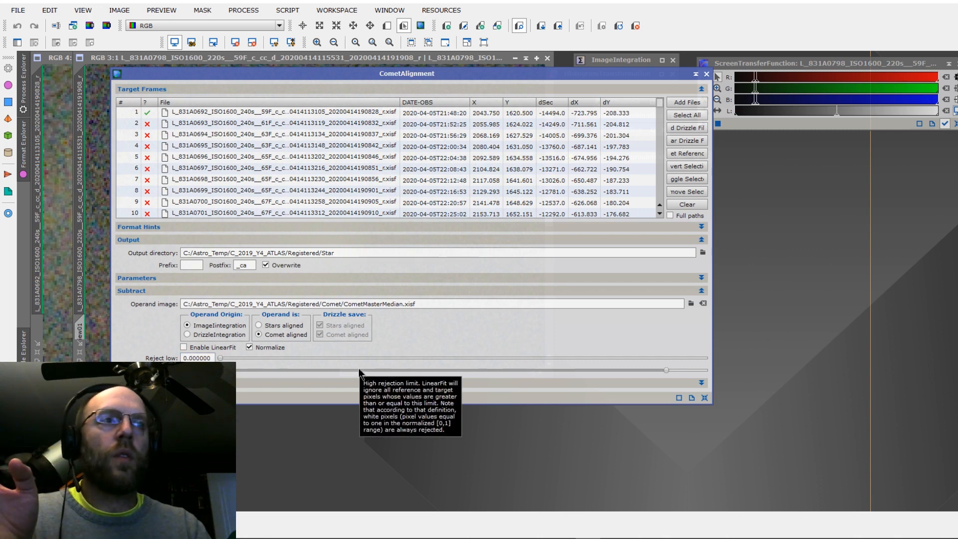
# - Review the full Subtract settings and look through the CometAlignment target frame list for enabled frames
pyautogui.moveTo(399, 74); pyautogui.dragTo(534, 68)
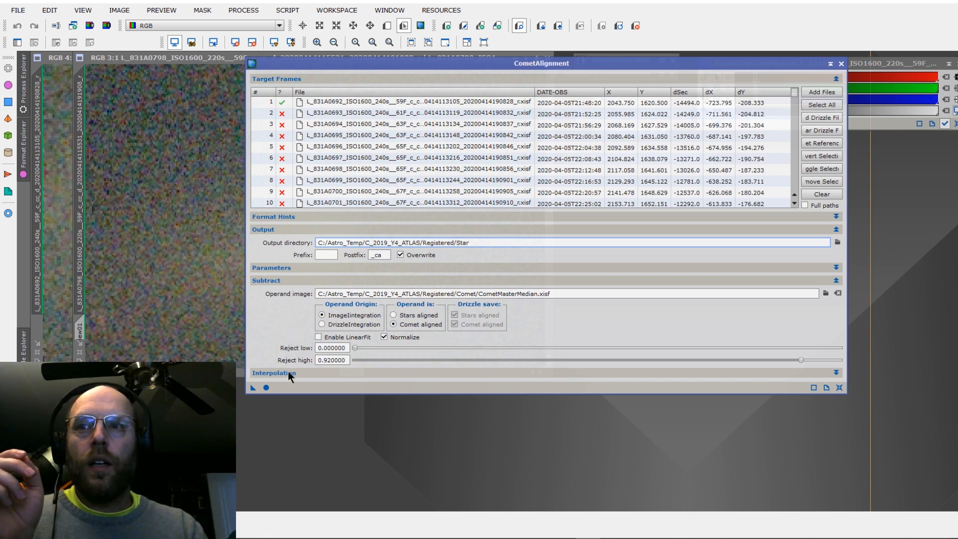
pyautogui.scroll(-3, 288, 149)
pyautogui.scroll(-10, 288, 148)
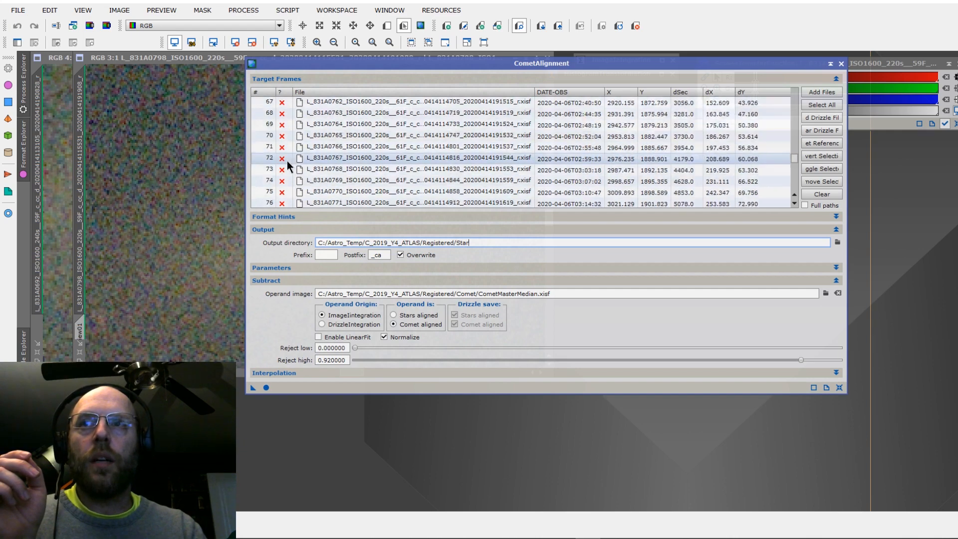
pyautogui.scroll(3, 289, 158)
pyautogui.moveTo(298, 65); pyautogui.dragTo(340, 53)
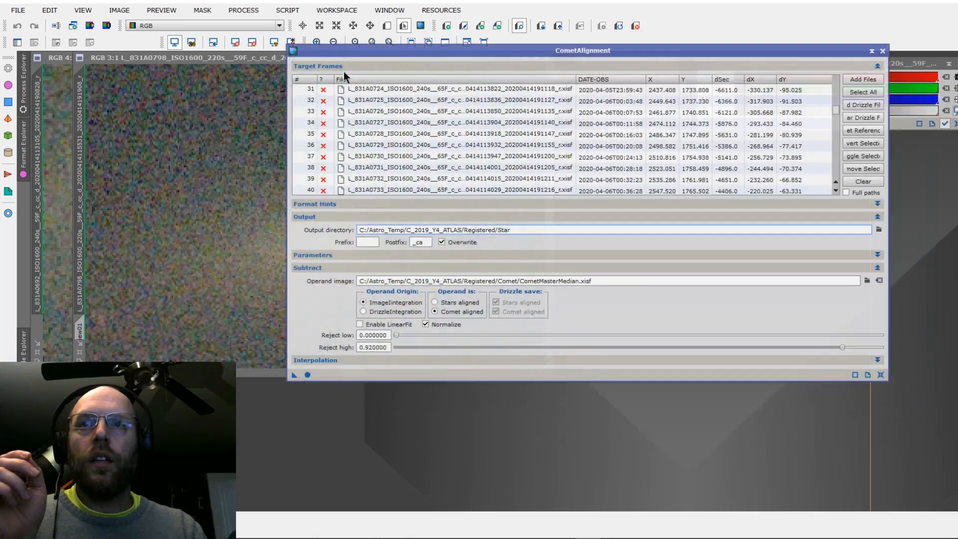
# - Check the marked comet position in the first and last reference frames, and run CometAlignment on the enabled target frames
pyautogui.click(442, 255)
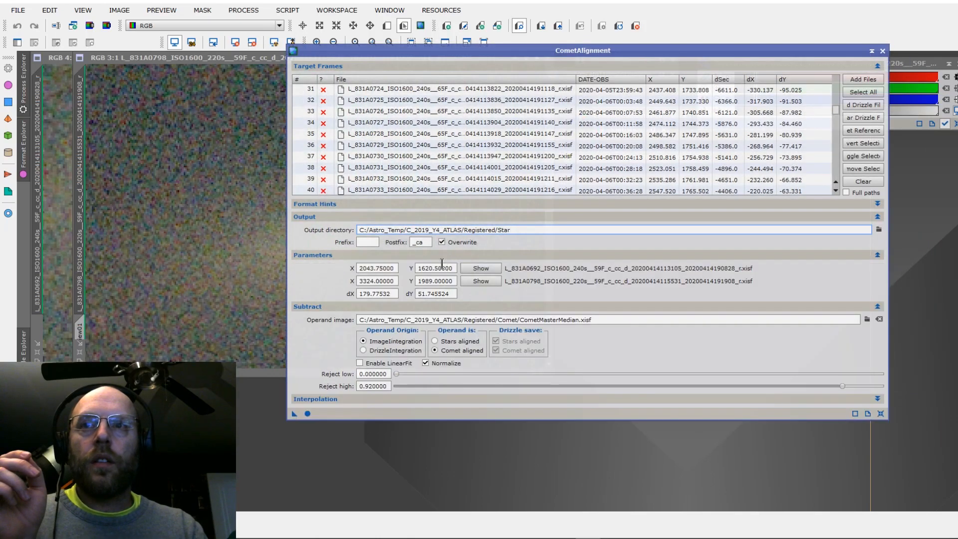
pyautogui.click(474, 267)
pyautogui.moveTo(388, 52); pyautogui.dragTo(534, 66)
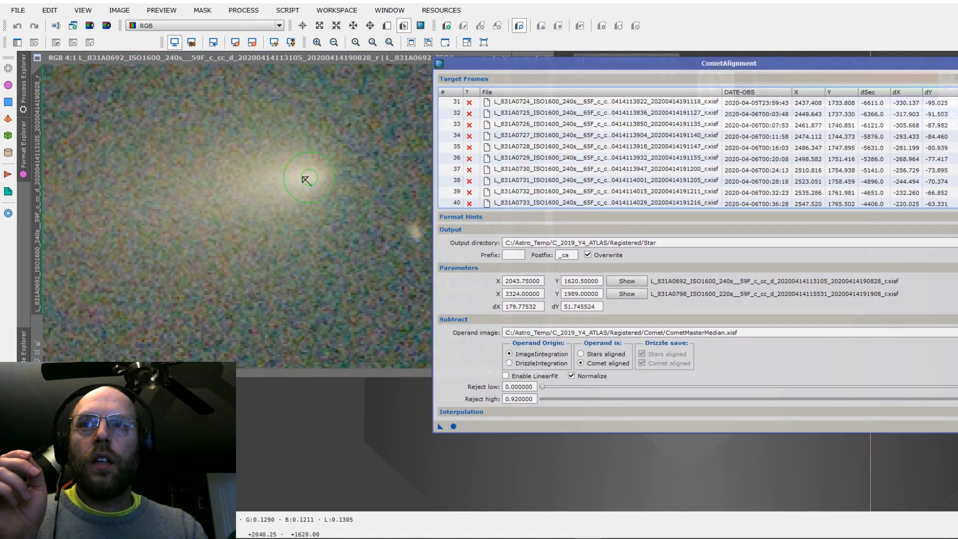
pyautogui.click(627, 294)
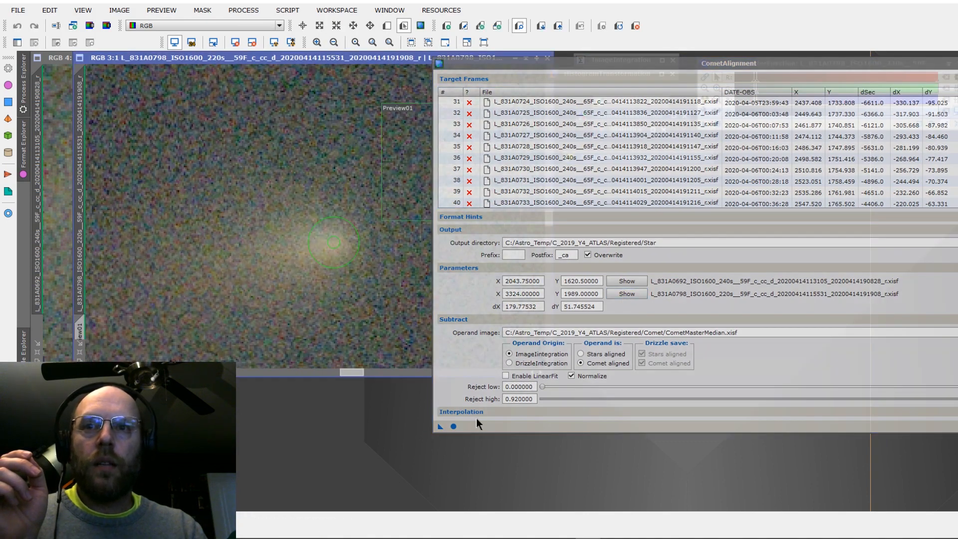
pyautogui.click(454, 427)
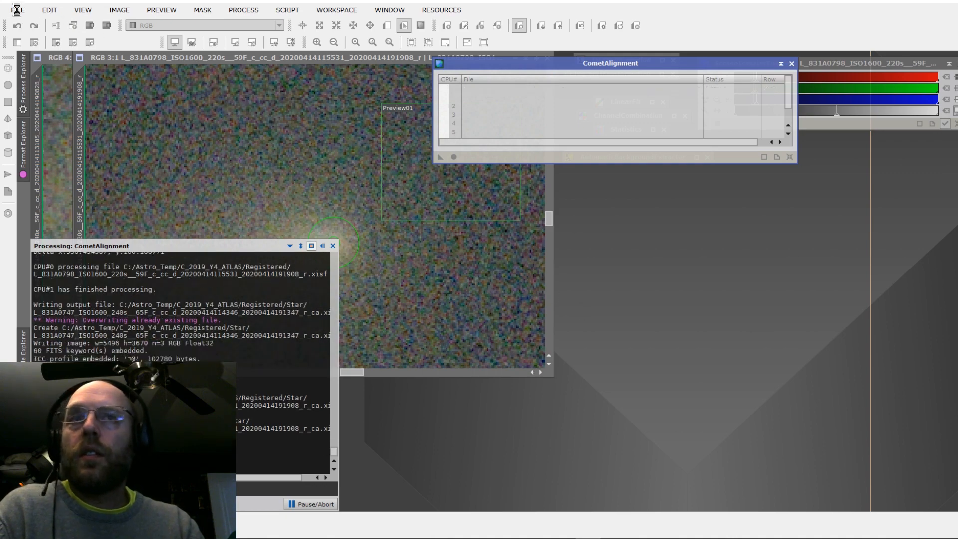
# - Open the L_831A0692 comet-subtracted frame (_r_ca.xisf) from the Registered/Star folder and auto-stretch its display
pyautogui.click(18, 10)
pyautogui.click(27, 26)
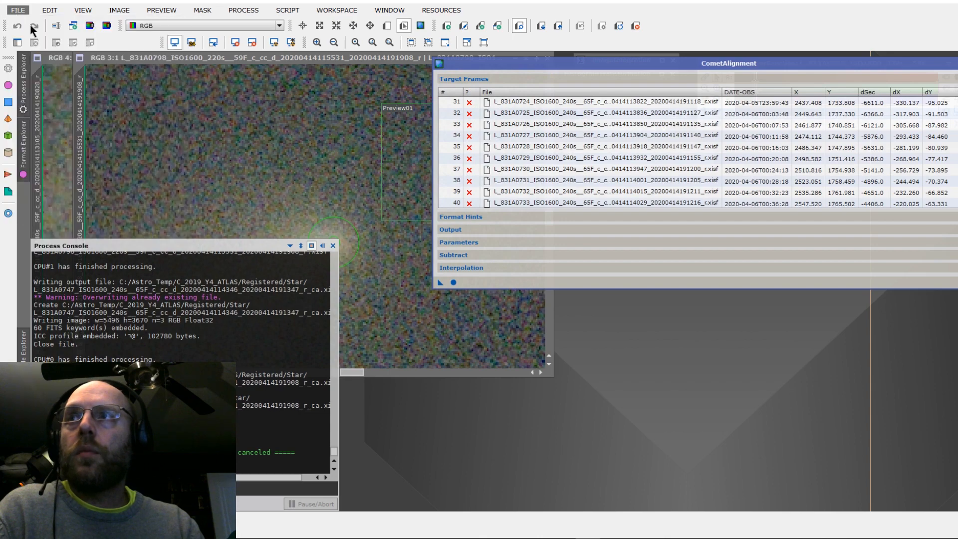
pyautogui.click(259, 31)
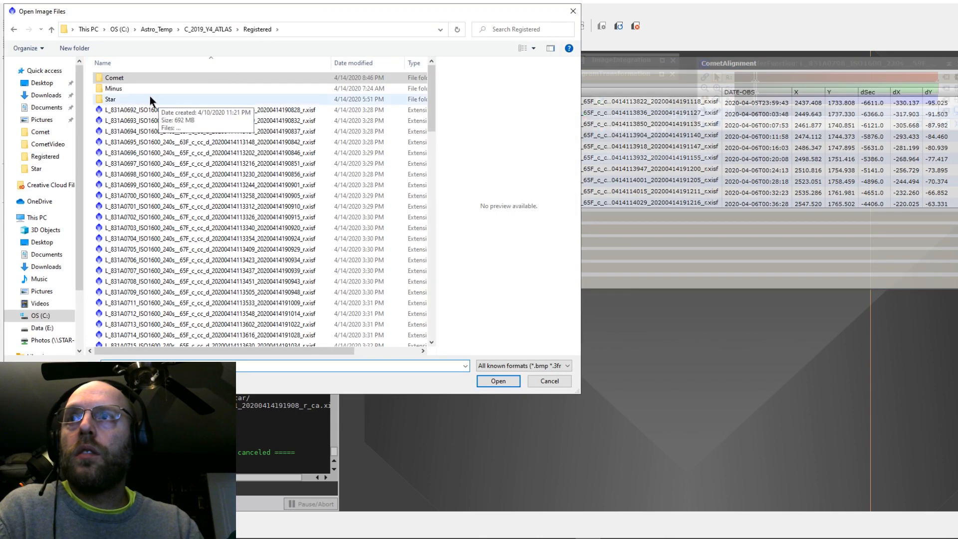
pyautogui.doubleClick(117, 95)
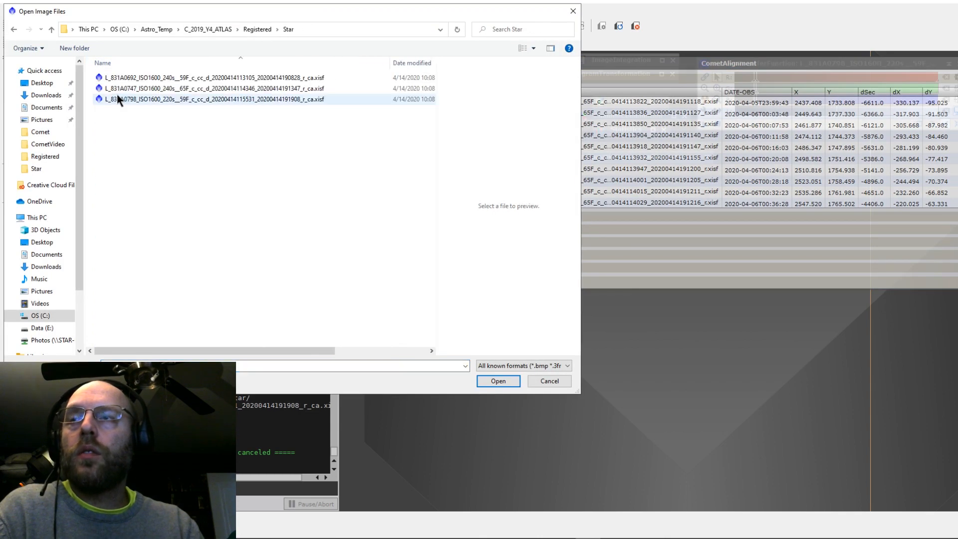
pyautogui.doubleClick(178, 78)
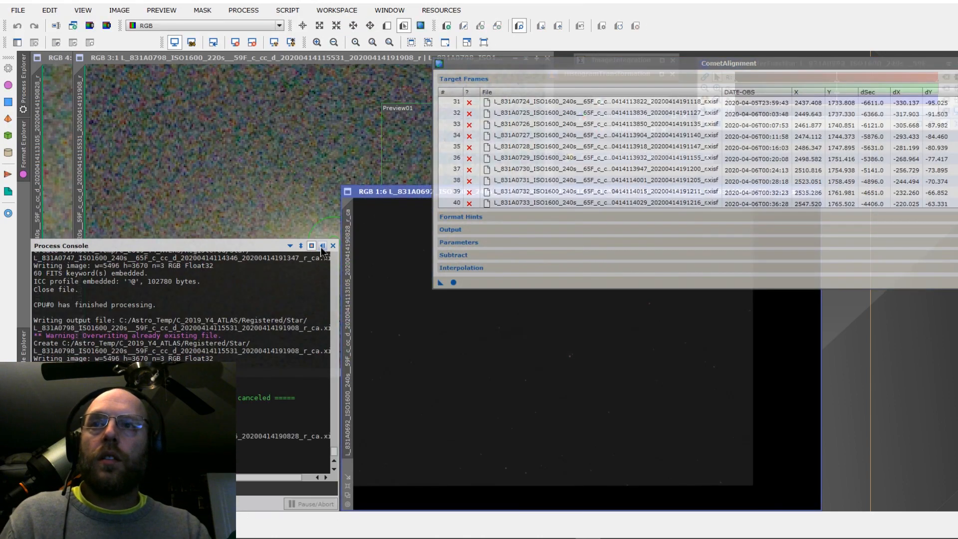
pyautogui.click(322, 245)
pyautogui.moveTo(385, 191); pyautogui.dragTo(177, 127)
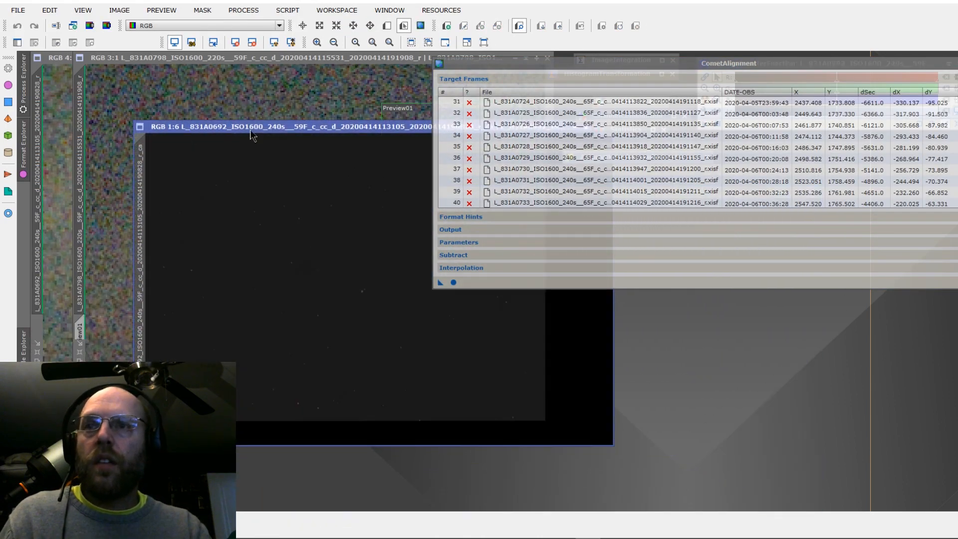
pyautogui.hotkey('ctrl', 'a')
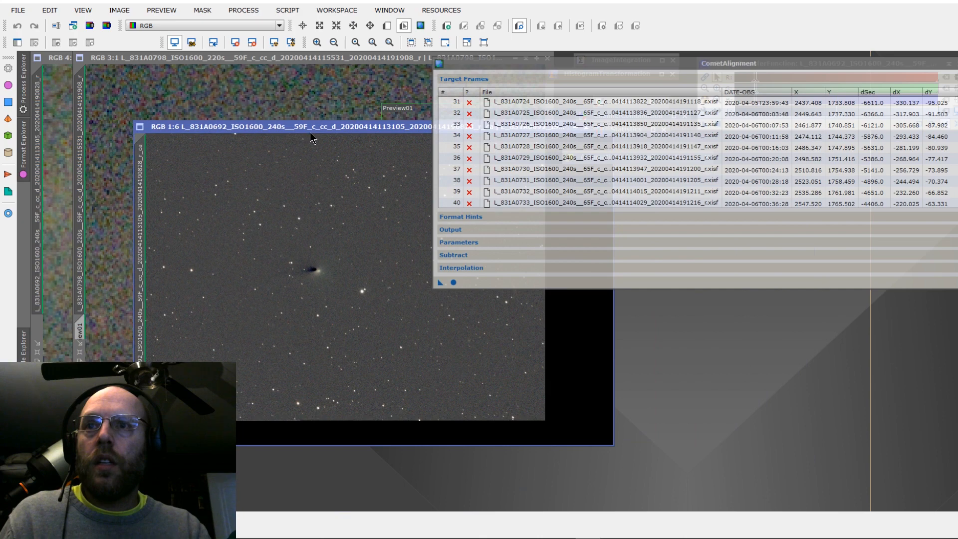
# - Examine the subtraction residue around the comet core in the opened L_831A0692 frame at 1:3
pyautogui.moveTo(302, 128); pyautogui.dragTo(241, 93)
pyautogui.scroll(3, 301, 246)
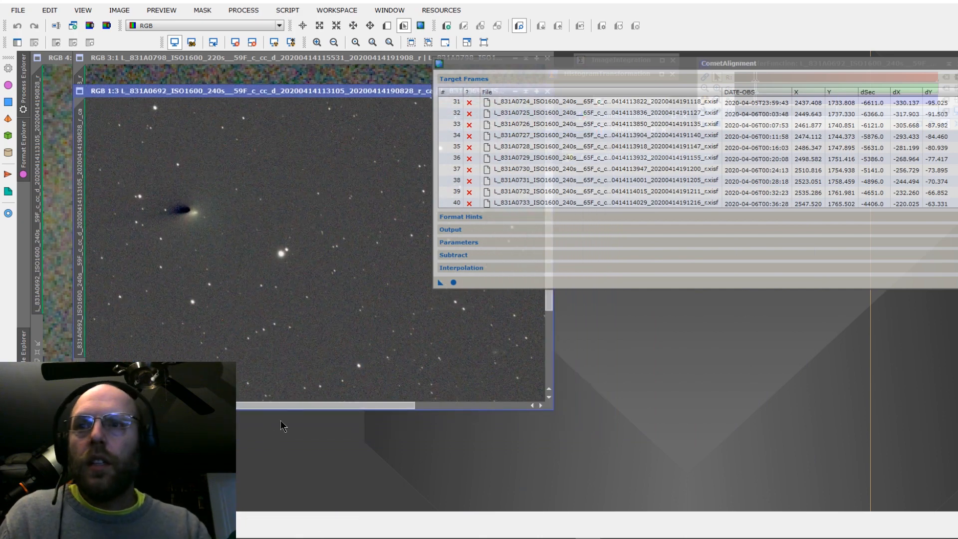
pyautogui.moveTo(281, 407); pyautogui.dragTo(262, 406)
pyautogui.moveTo(487, 64); pyautogui.dragTo(583, 173)
pyautogui.moveTo(469, 91); pyautogui.dragTo(426, 83)
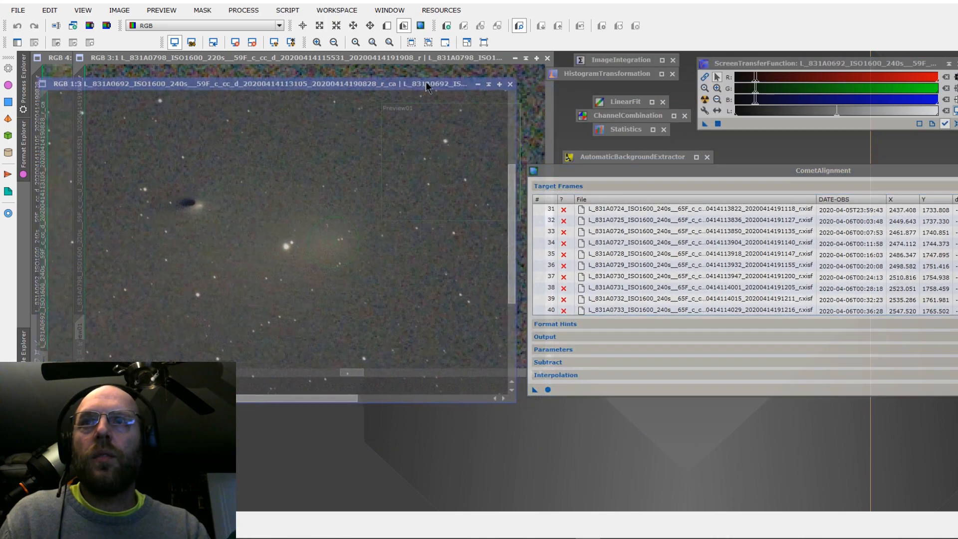
pyautogui.moveTo(507, 207); pyautogui.dragTo(507, 190)
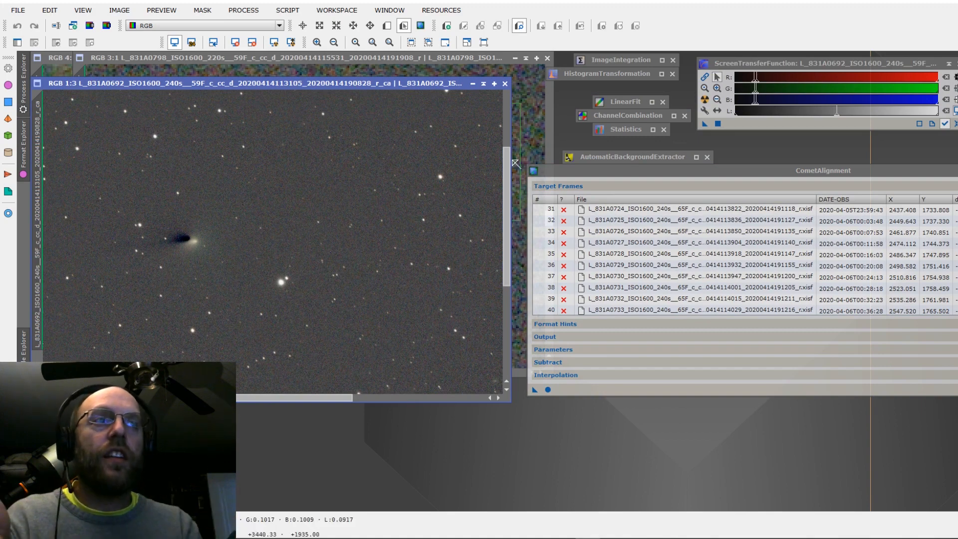
# - Set target frame 53, L_831A0747, as CometAlignment's reference frame and run the process on the enabled frames
pyautogui.scroll(-8, 567, 229)
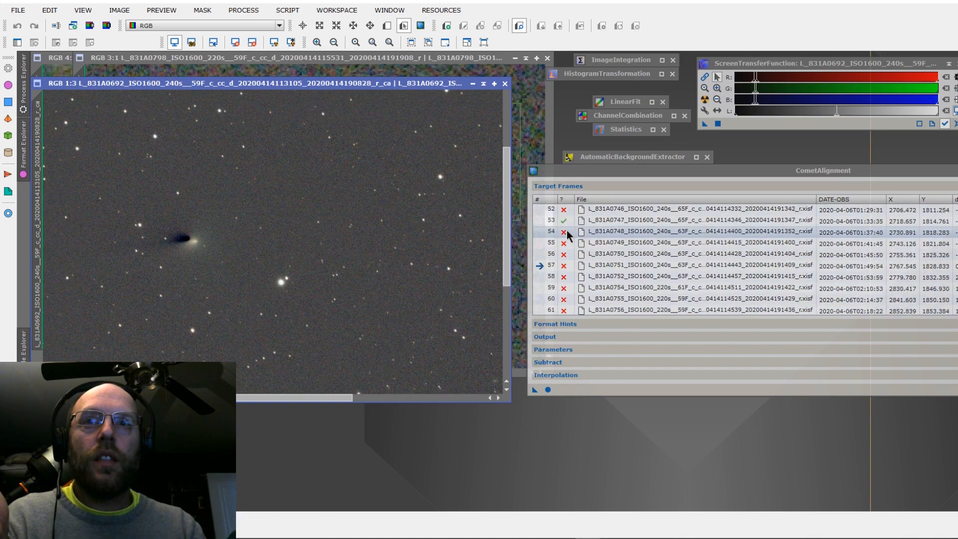
pyautogui.scroll(1, 583, 232)
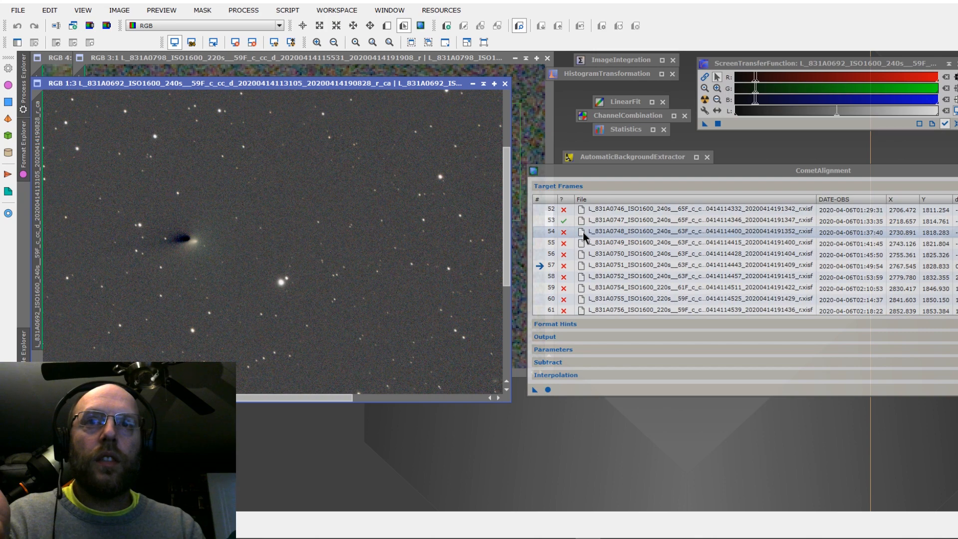
pyautogui.click(597, 222)
pyautogui.moveTo(608, 169); pyautogui.dragTo(370, 170)
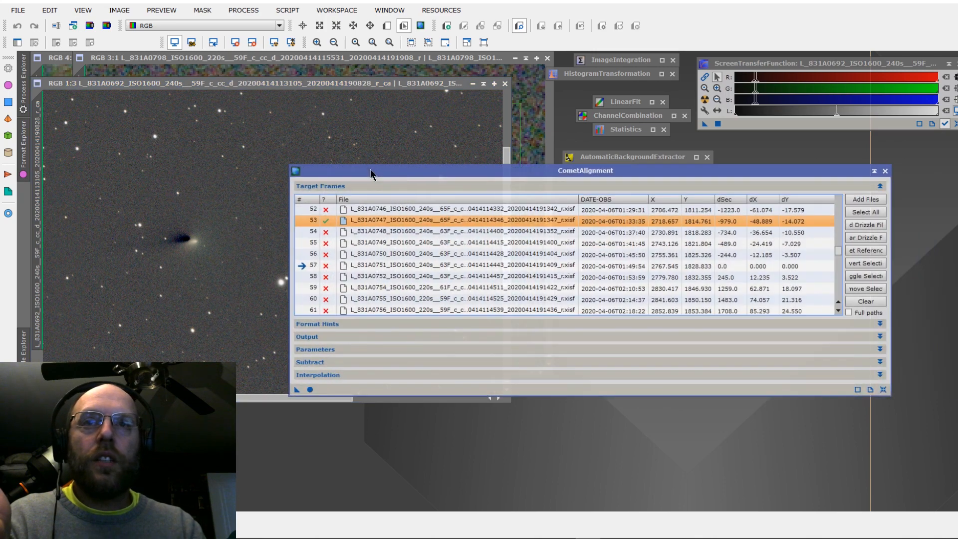
pyautogui.click(867, 251)
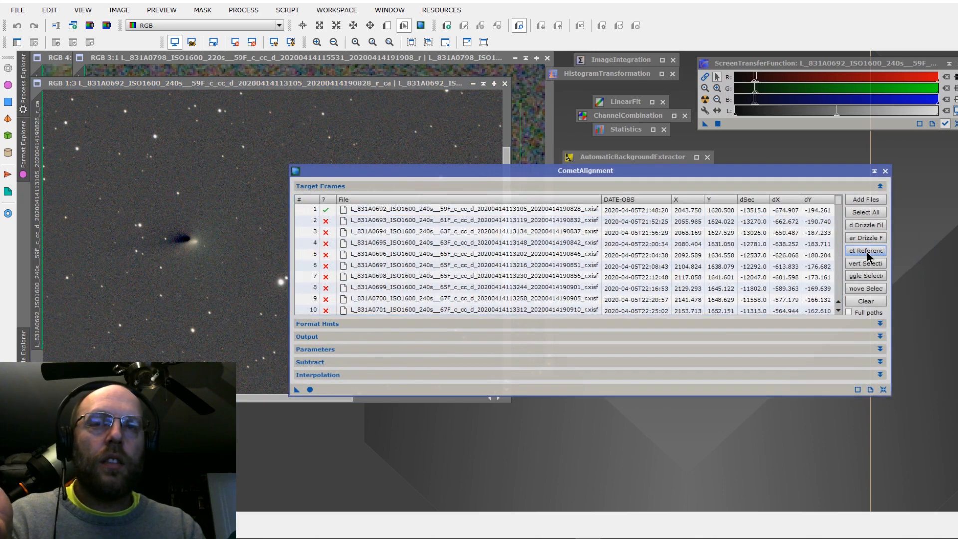
pyautogui.scroll(-7, 529, 244)
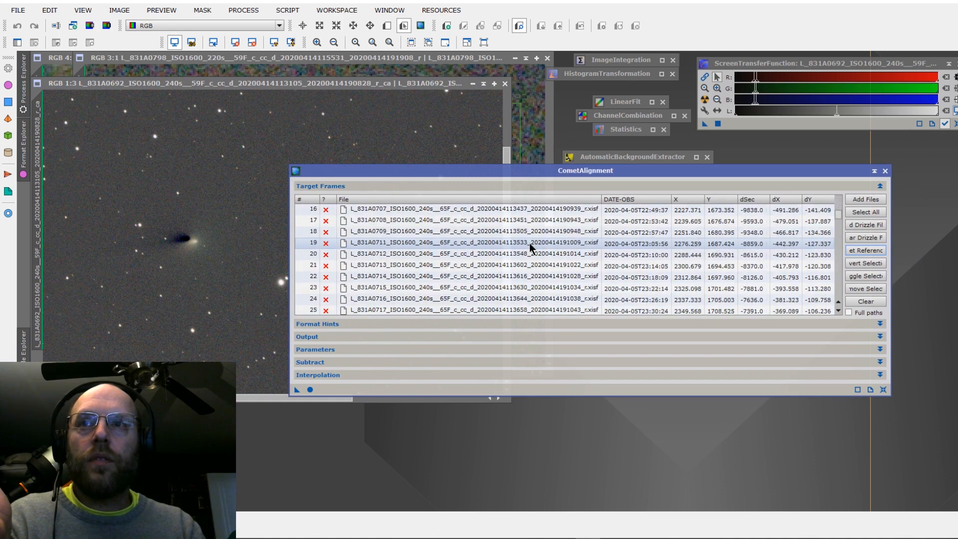
pyautogui.scroll(-7, 317, 271)
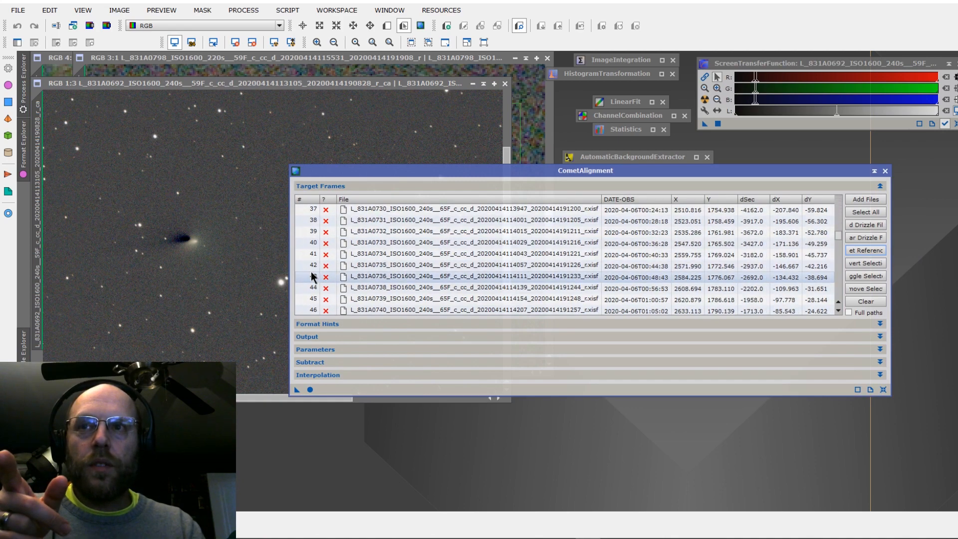
pyautogui.scroll(-2, 311, 271)
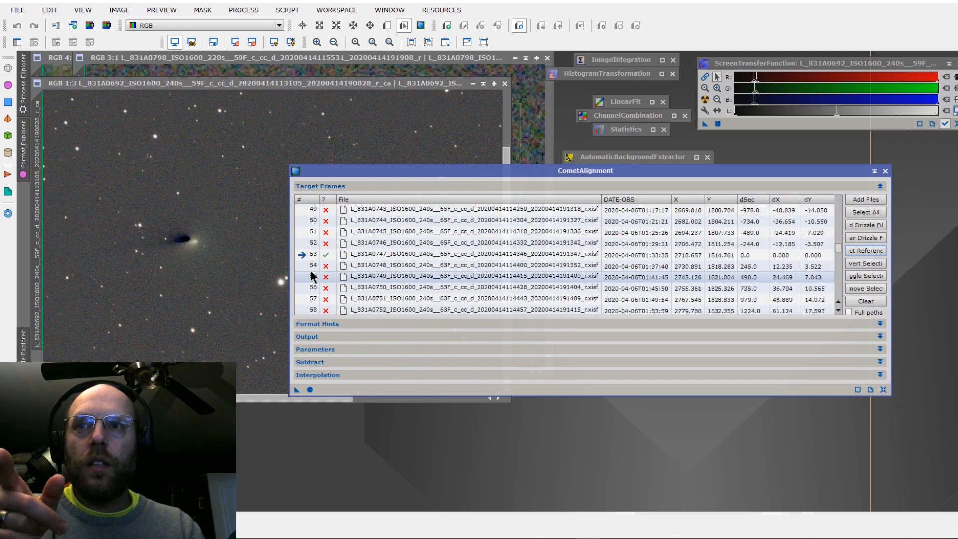
pyautogui.moveTo(356, 170); pyautogui.dragTo(428, 137)
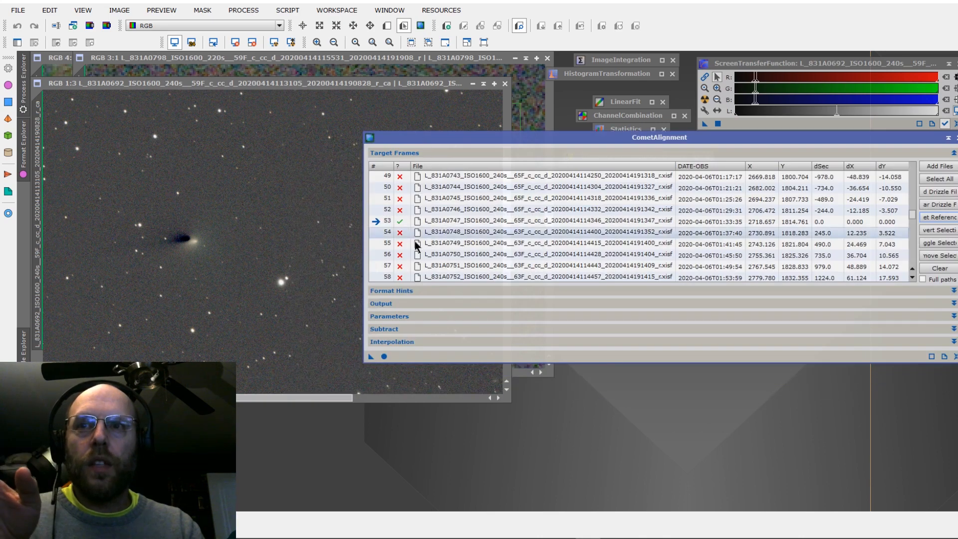
pyautogui.click(384, 356)
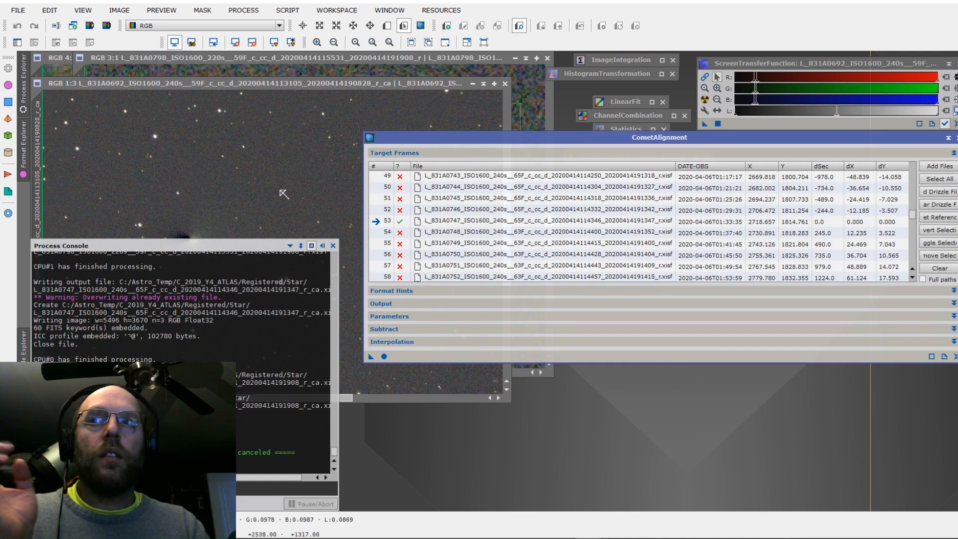
# - Show CometAlignment's core coordinates and open the regenerated L_831A0692 frame from Registered/Star with a stretched display
pyautogui.click(390, 317)
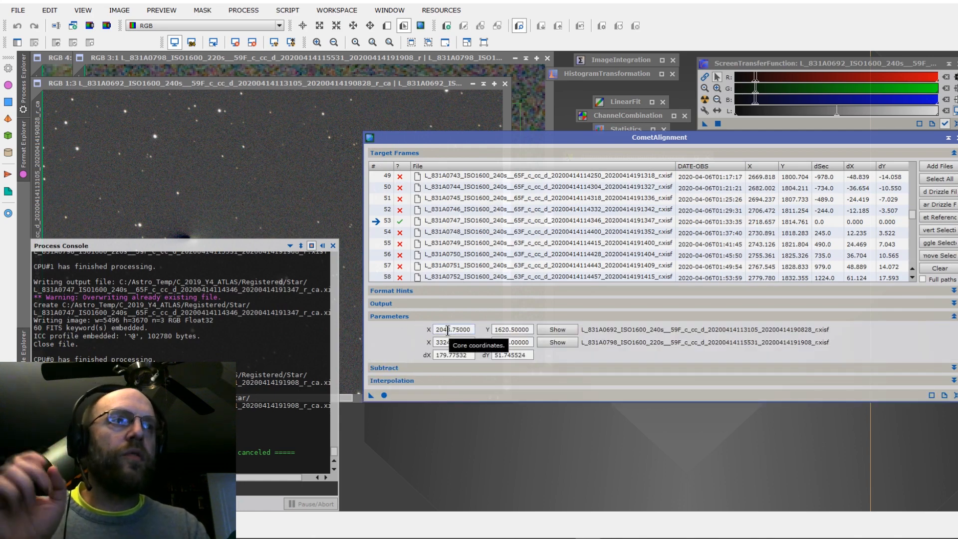
pyautogui.click(18, 10)
pyautogui.click(44, 43)
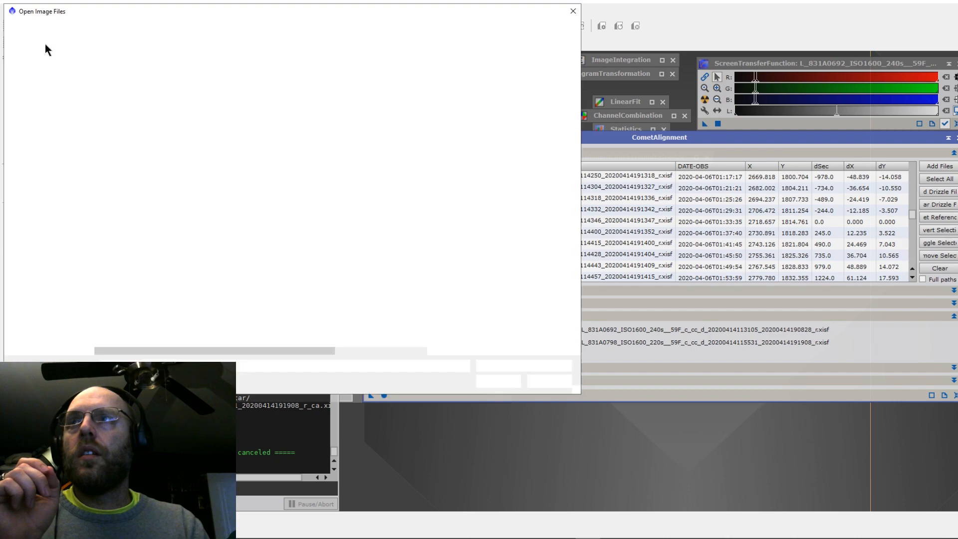
pyautogui.doubleClick(118, 78)
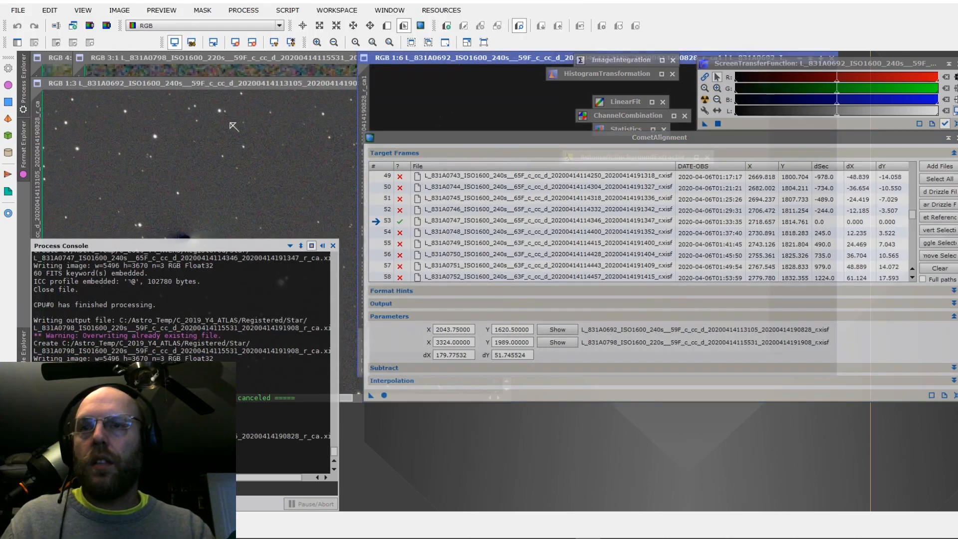
pyautogui.click(332, 246)
pyautogui.moveTo(414, 63); pyautogui.dragTo(130, 108)
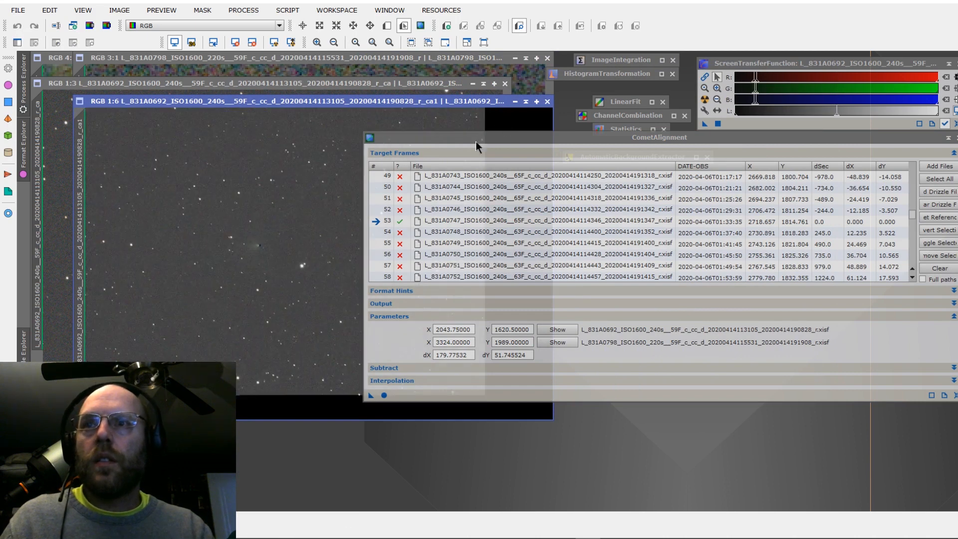
# - Inspect the offset of the dark residue from the comet core in the regenerated L_831A0692 frame at 1:1
pyautogui.moveTo(475, 142); pyautogui.dragTo(514, 147)
pyautogui.scroll(3, 252, 240)
pyautogui.scroll(1, 252, 240)
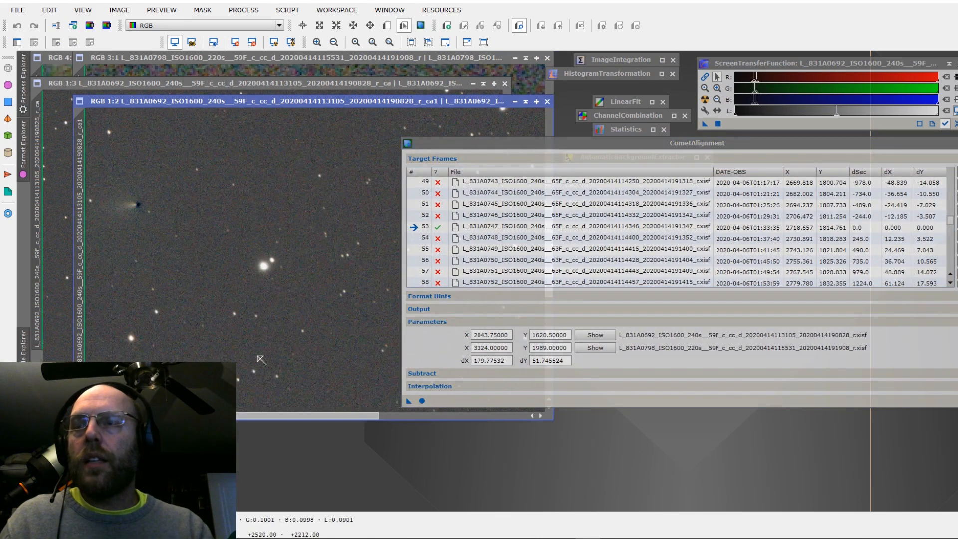
pyautogui.moveTo(275, 416); pyautogui.dragTo(242, 418)
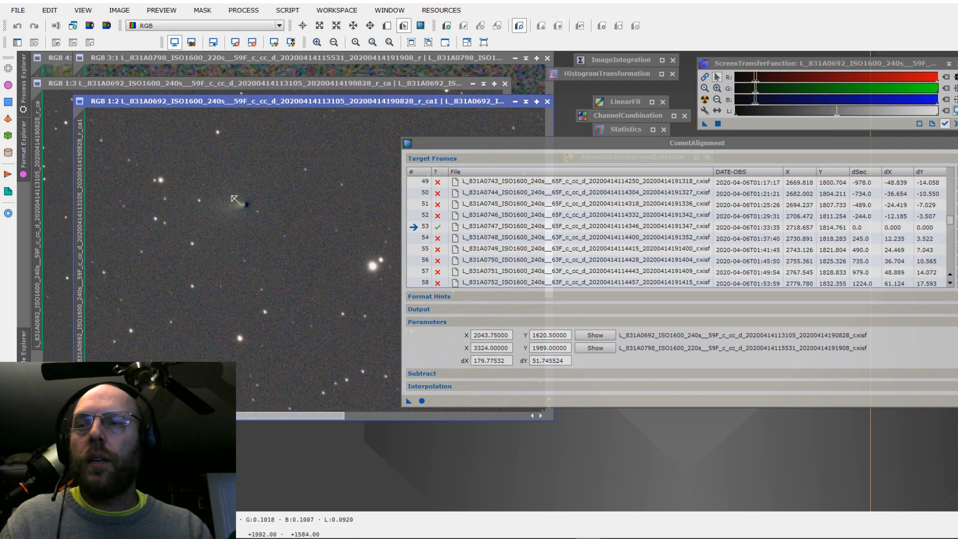
pyautogui.scroll(1, 250, 213)
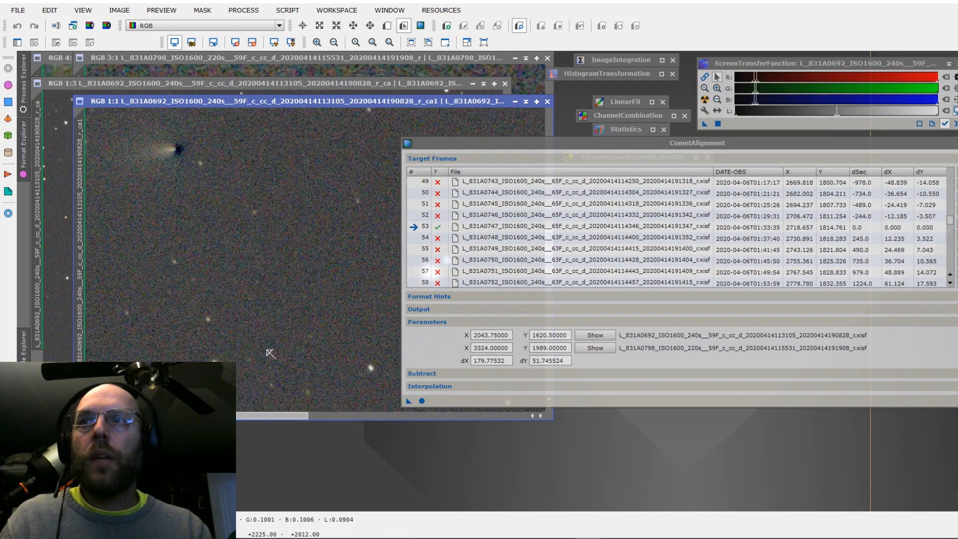
pyautogui.moveTo(275, 416); pyautogui.dragTo(256, 417)
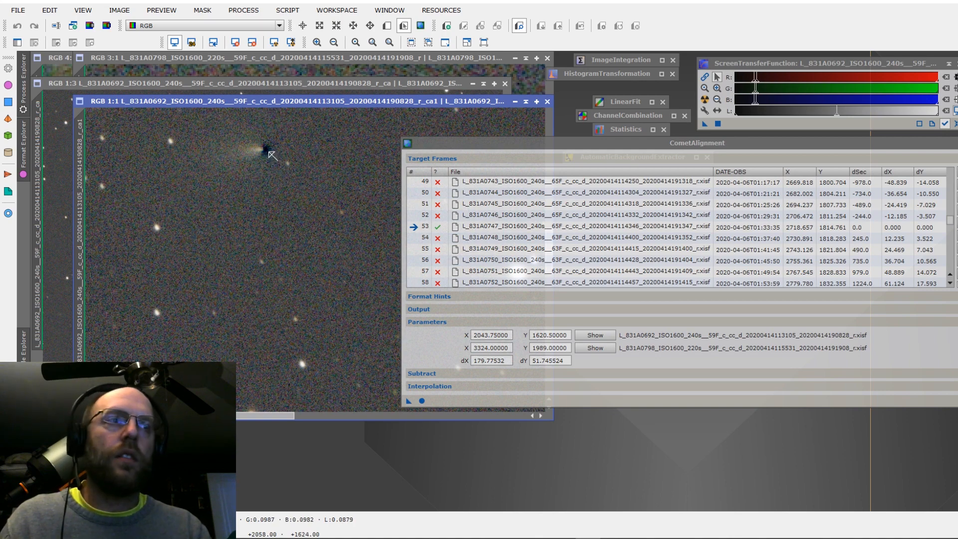
# - Set the first reference frame's comet core X coordinate to 2040.75 and rerun CometAlignment
pyautogui.moveTo(483, 144); pyautogui.dragTo(466, 142)
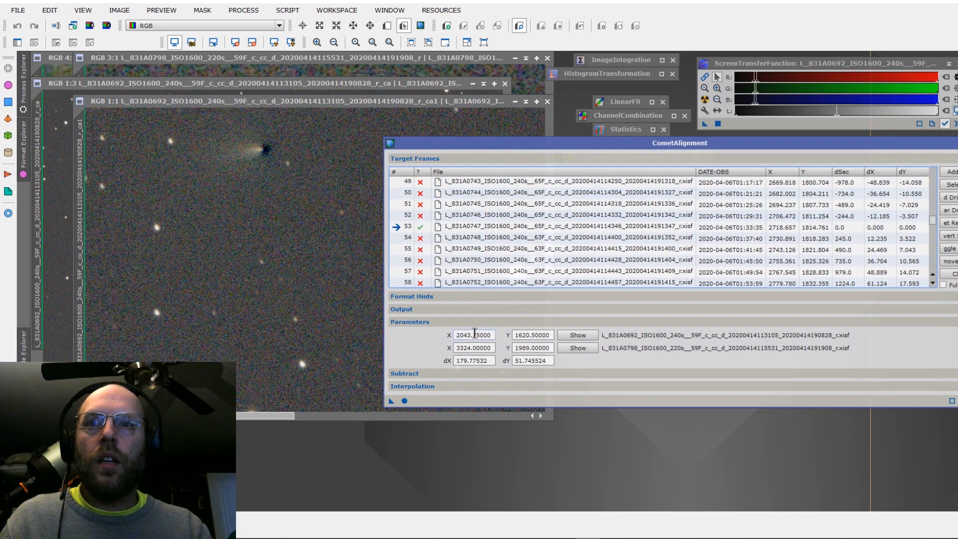
pyautogui.click(470, 334)
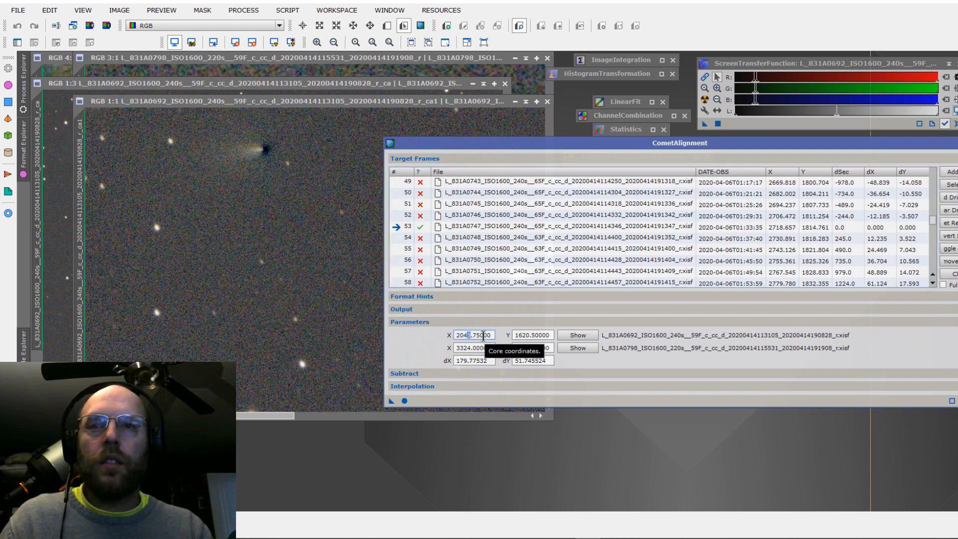
pyautogui.write('0')
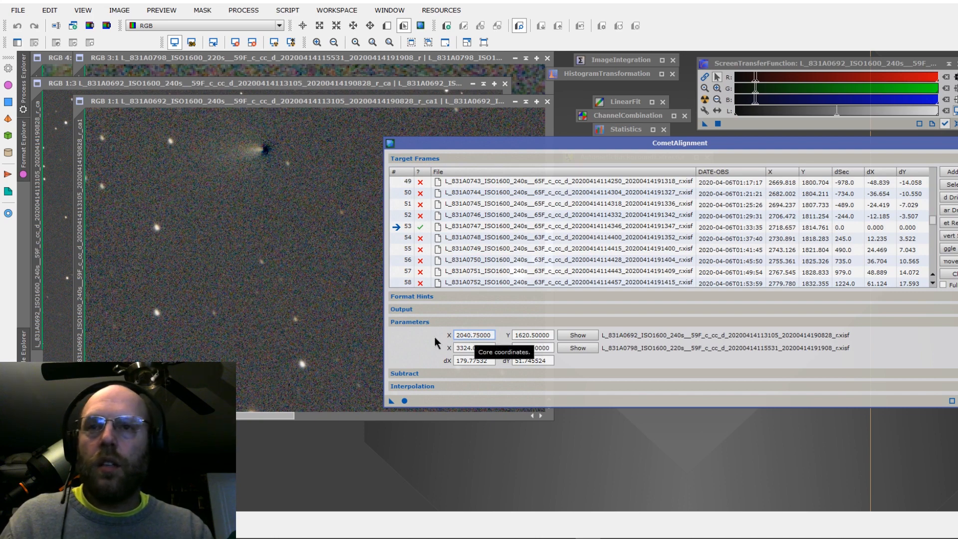
pyautogui.press('Return')
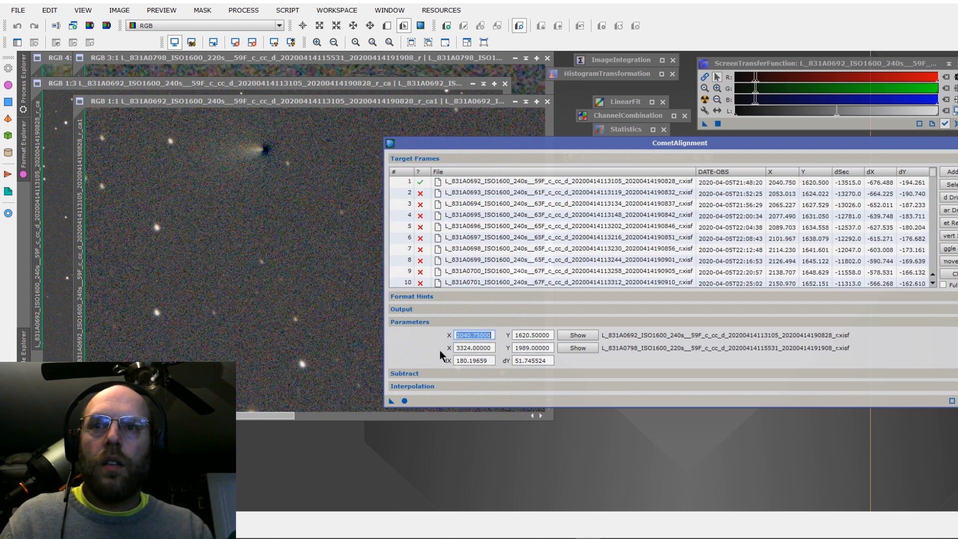
pyautogui.click(404, 401)
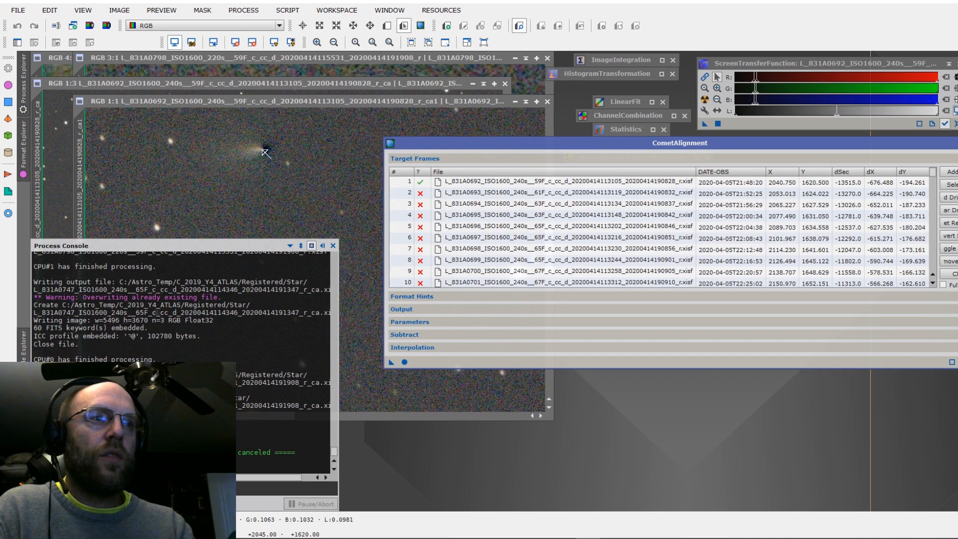
# - Open the L_831A0692 output of the latest run from Registered/Star and place it over the earlier results for comparison
pyautogui.click(17, 11)
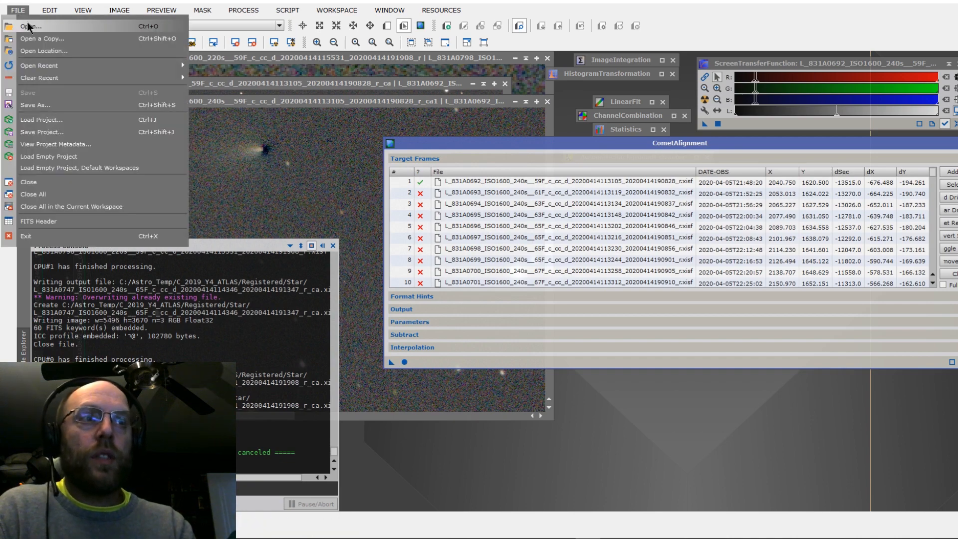
pyautogui.click(28, 26)
pyautogui.click(128, 75)
pyautogui.doubleClick(128, 78)
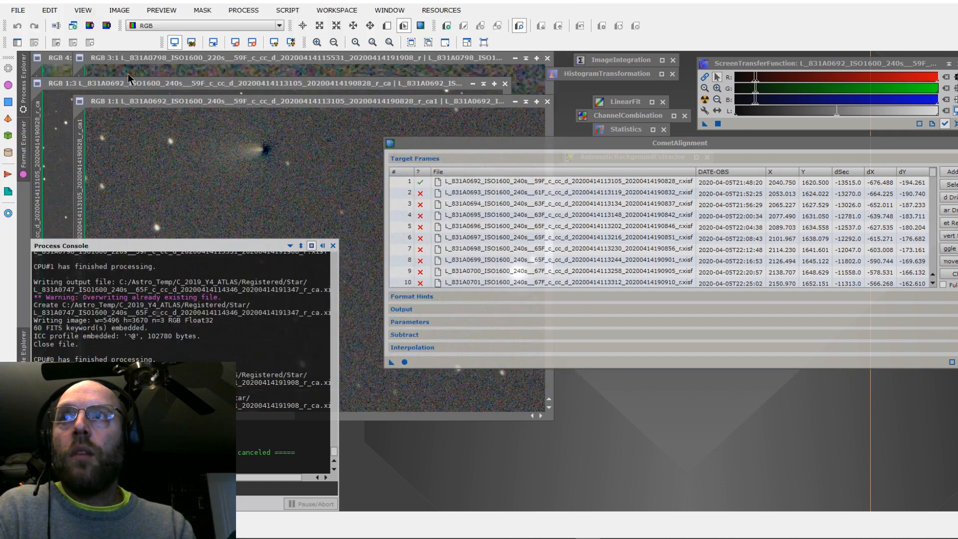
pyautogui.moveTo(457, 75); pyautogui.dragTo(202, 75)
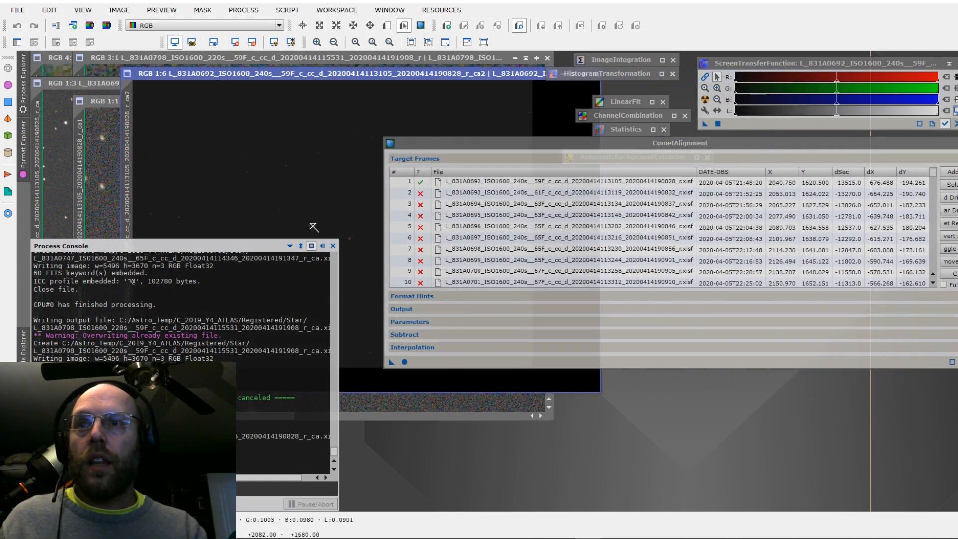
pyautogui.click(322, 245)
pyautogui.moveTo(333, 74); pyautogui.dragTo(230, 75)
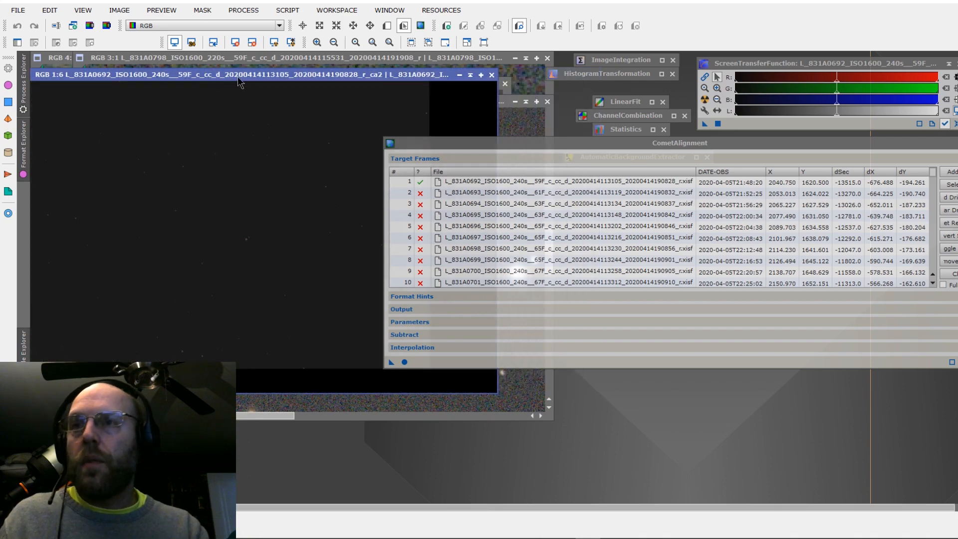
# - Auto-stretch the latest L_831A0692 output and inspect the dark residue beside the comet core at 1:1
pyautogui.hotkey('ctrl', 'a')
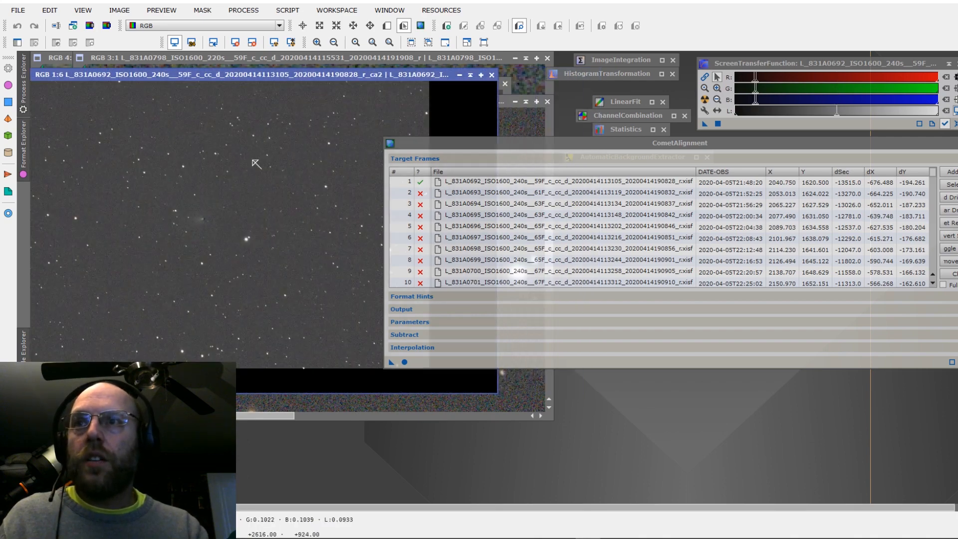
pyautogui.scroll(5, 220, 216)
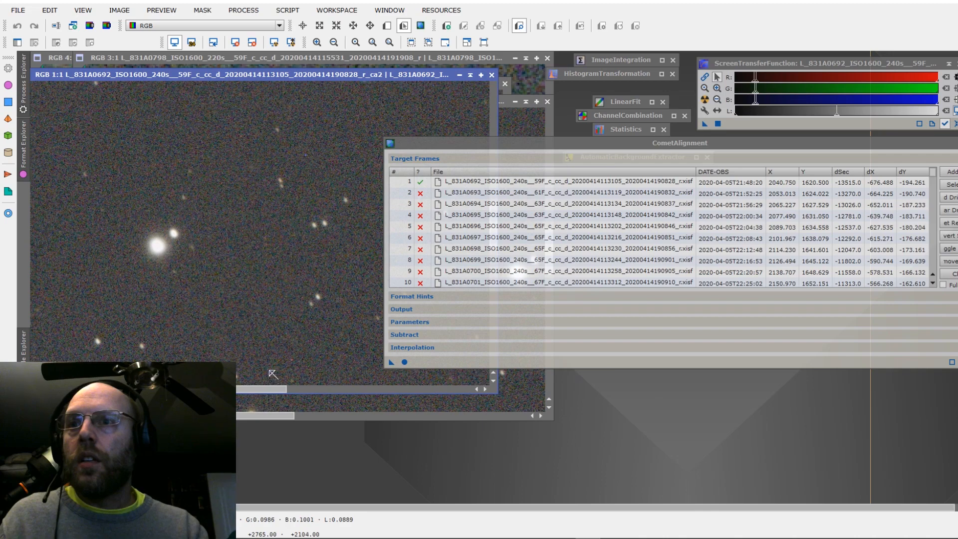
pyautogui.moveTo(269, 389); pyautogui.dragTo(225, 390)
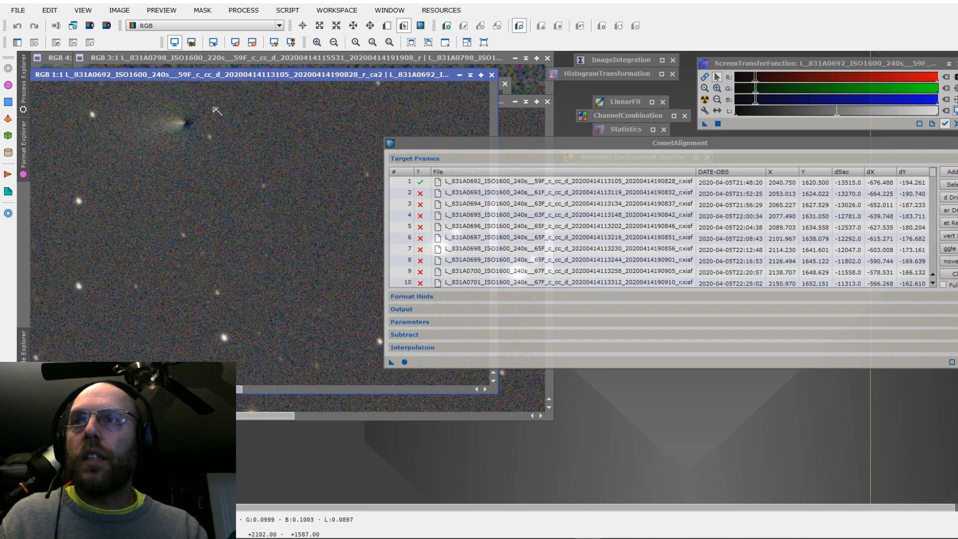
# - Set the first reference frame's comet core X coordinate to 2037.75 and rerun CometAlignment
pyautogui.click(409, 323)
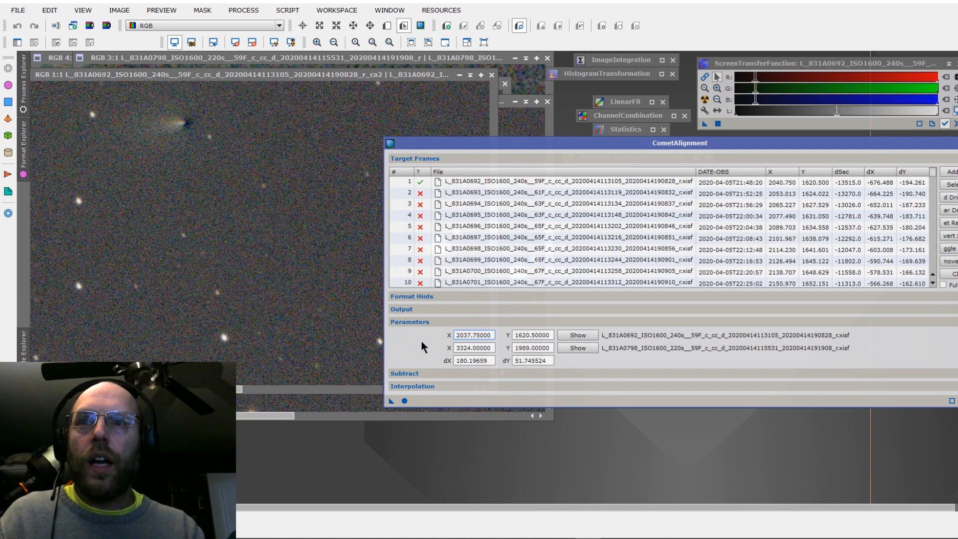
pyautogui.click(405, 401)
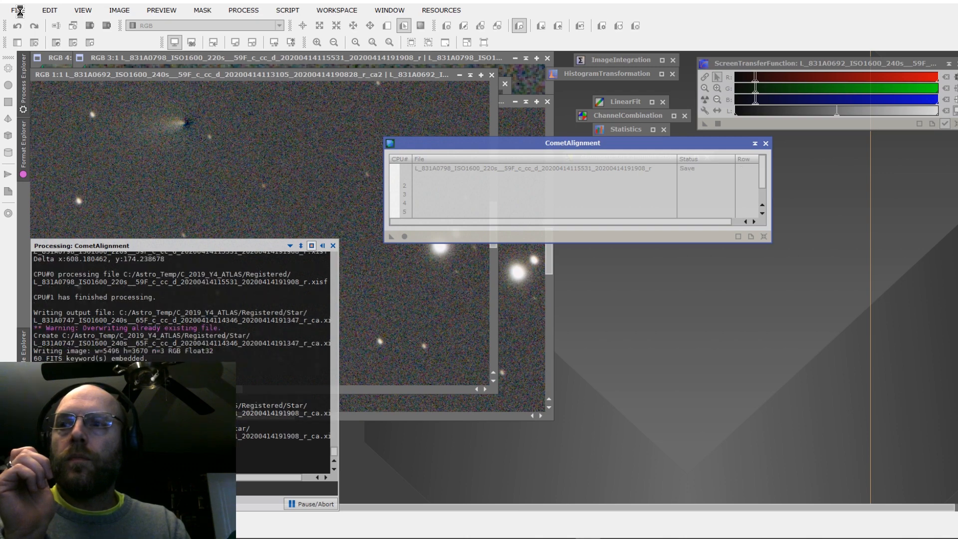
# - Open the rerun's L_831A0692 output from Registered/Star, place it clear of the collapsed CometAlignment window, and auto-stretch it
pyautogui.click(19, 10)
pyautogui.click(30, 19)
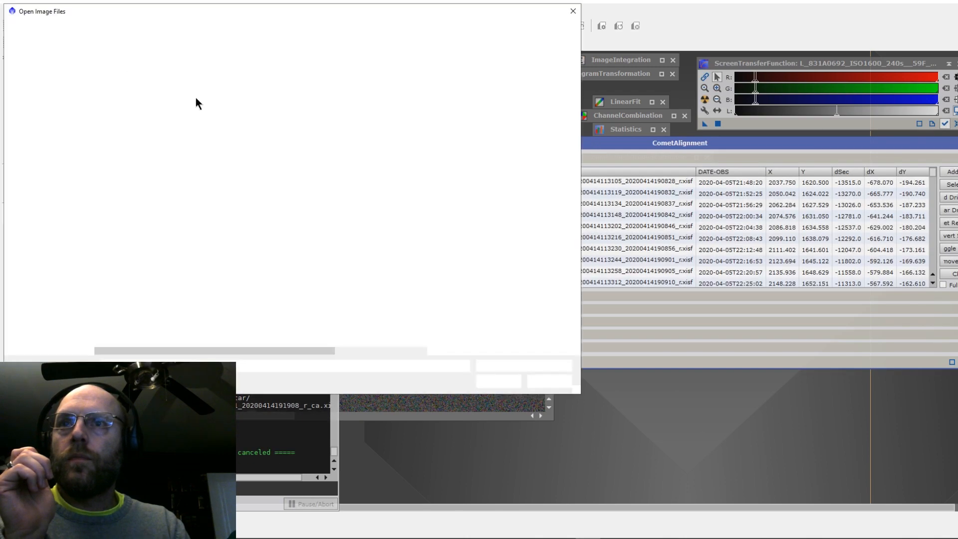
pyautogui.doubleClick(153, 78)
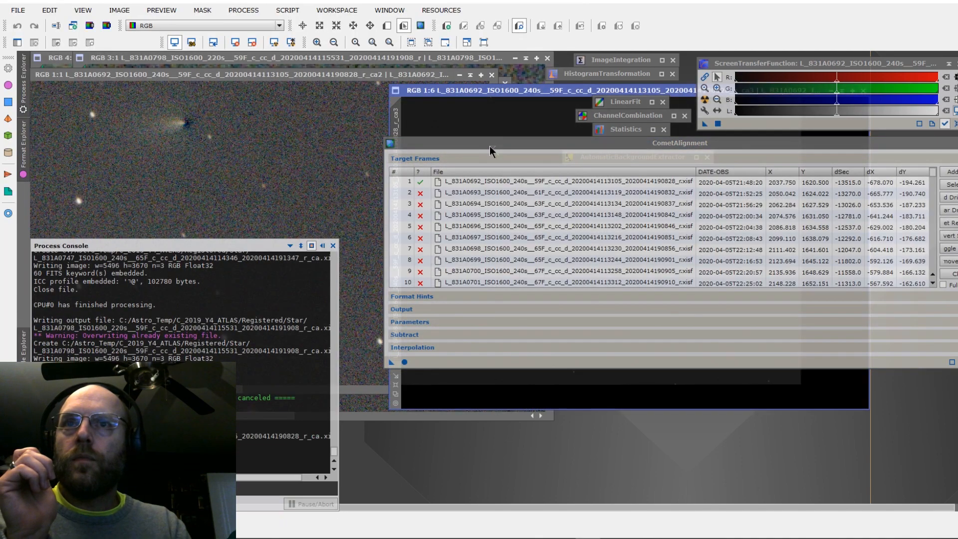
pyautogui.doubleClick(490, 145)
pyautogui.moveTo(490, 93); pyautogui.dragTo(447, 147)
pyautogui.hotkey('ctrl', 'a')
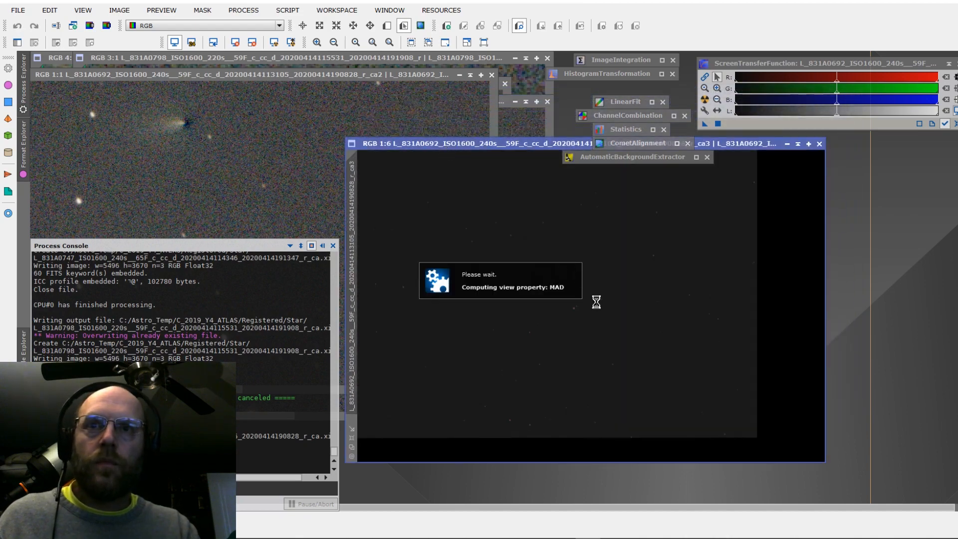
# - Examine the comet core residue in the newly opened L_831A0692 output at 1:1 and 2:1 against the previous result
pyautogui.scroll(1, 560, 292)
pyautogui.scroll(4, 560, 292)
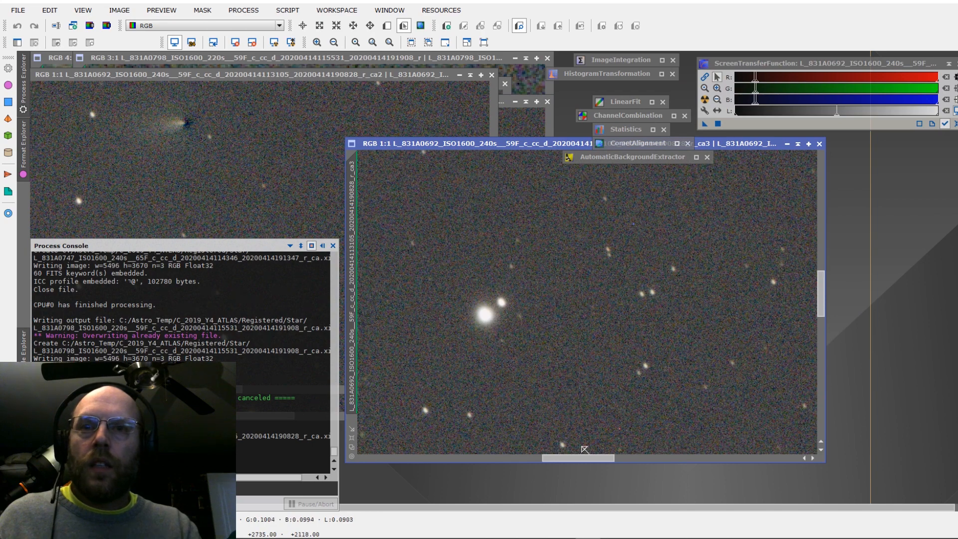
pyautogui.moveTo(580, 458); pyautogui.dragTo(540, 458)
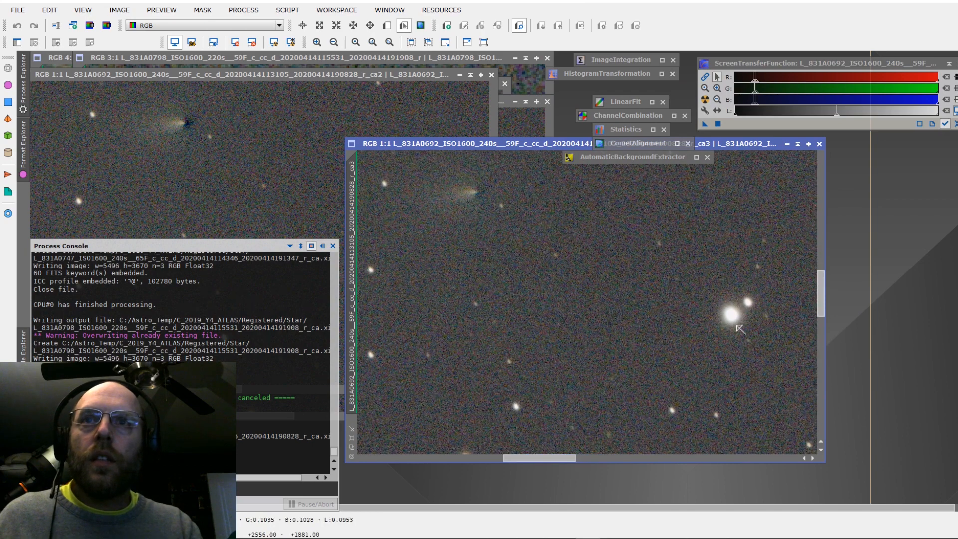
pyautogui.moveTo(819, 306); pyautogui.dragTo(817, 291)
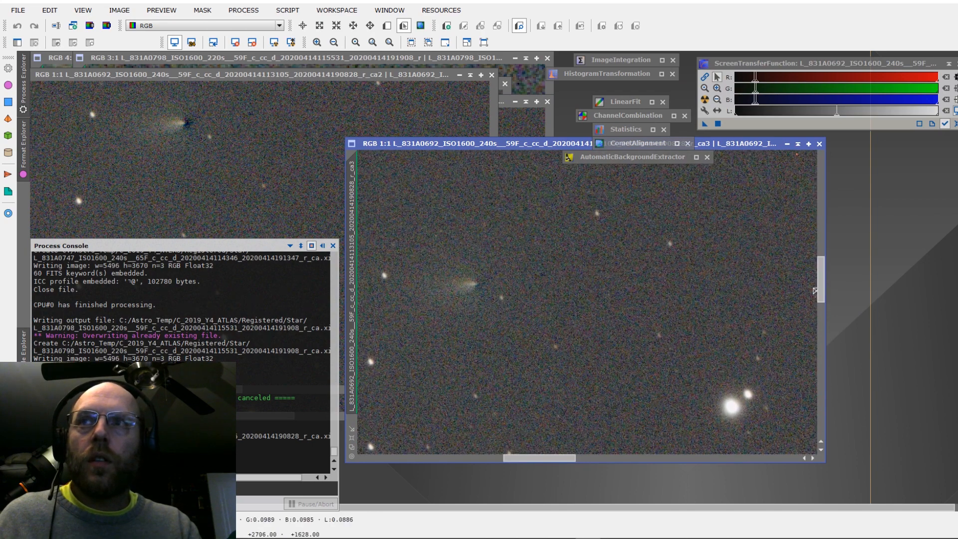
pyautogui.scroll(-1, 498, 313)
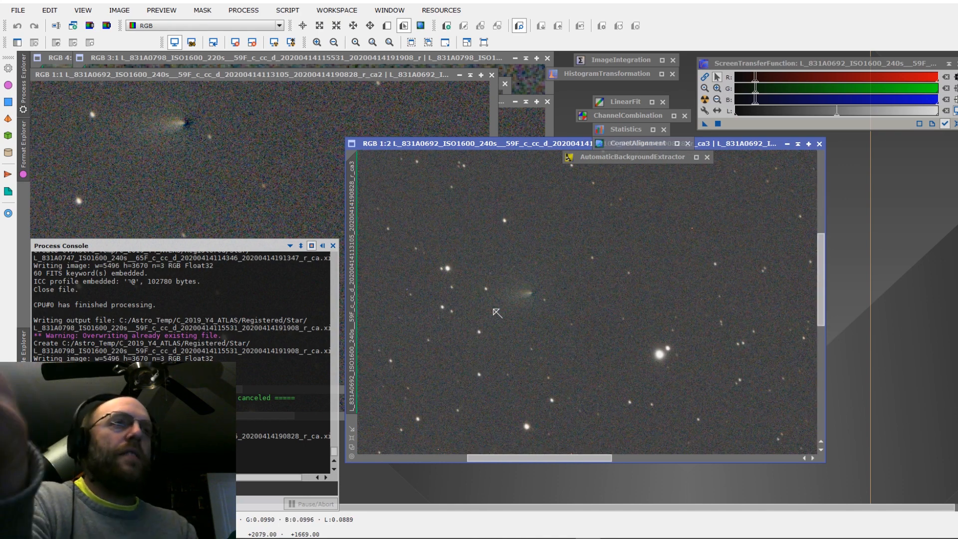
pyautogui.scroll(2, 498, 313)
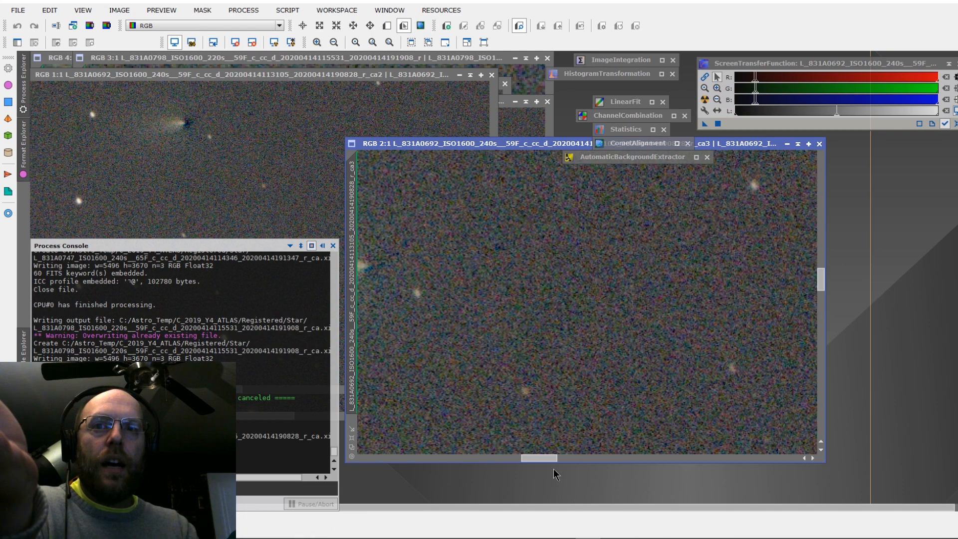
pyautogui.moveTo(542, 457); pyautogui.dragTo(531, 460)
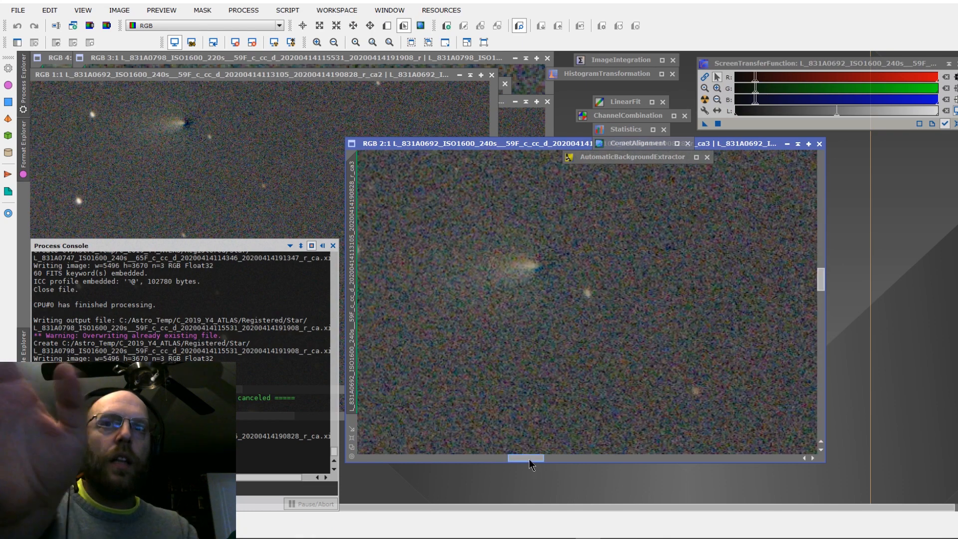
pyautogui.scroll(-2, 547, 372)
pyautogui.scroll(-1, 548, 371)
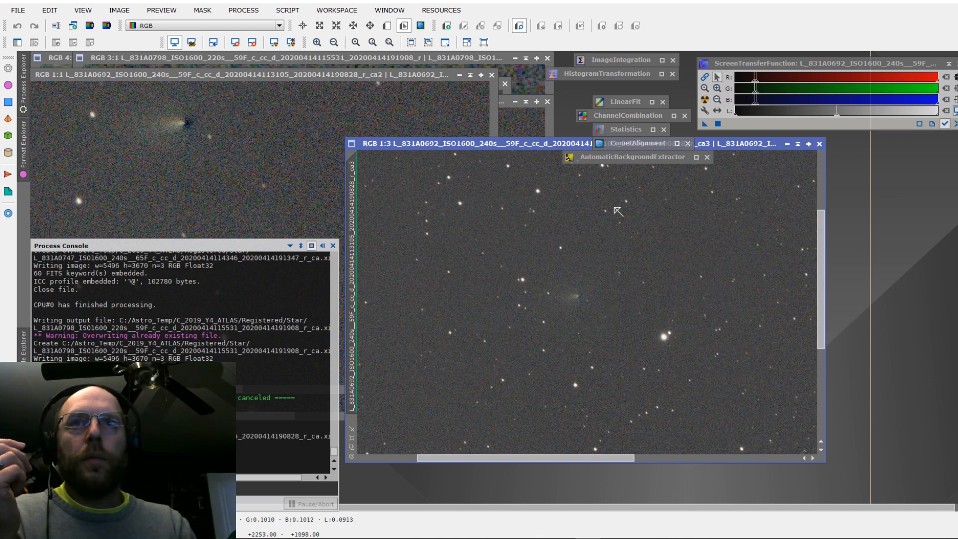
# - Set the first reference frame's comet core X coordinate to 2035.75 and rerun CometAlignment
pyautogui.doubleClick(624, 144)
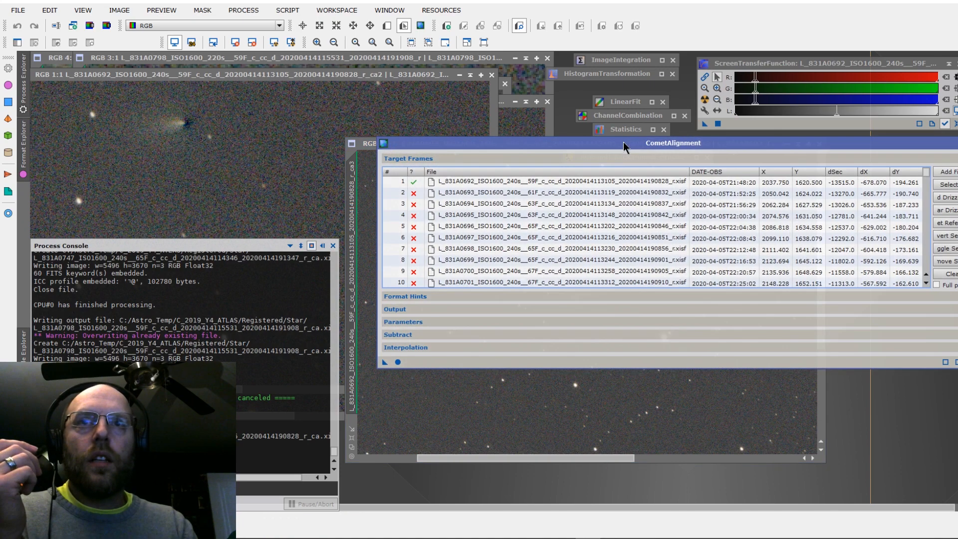
pyautogui.click(456, 321)
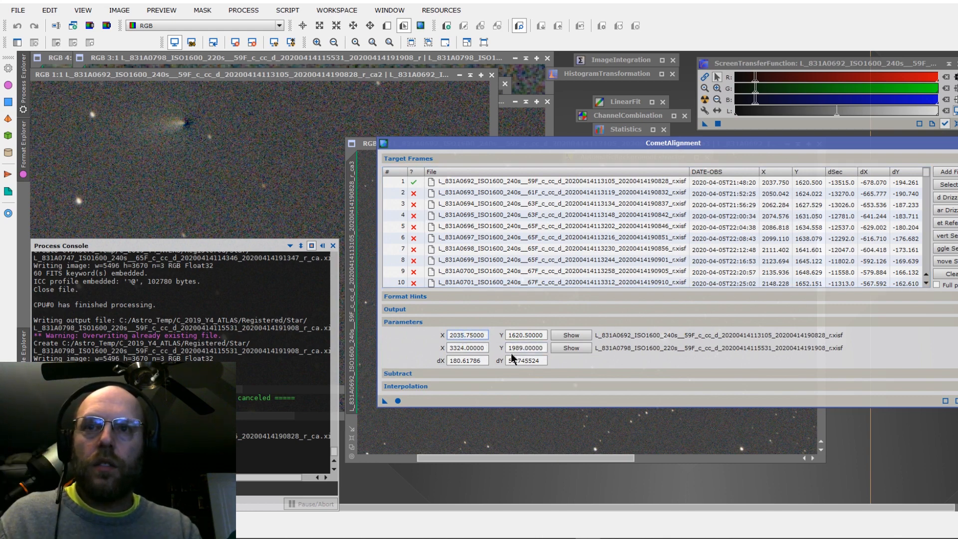
pyautogui.click(398, 401)
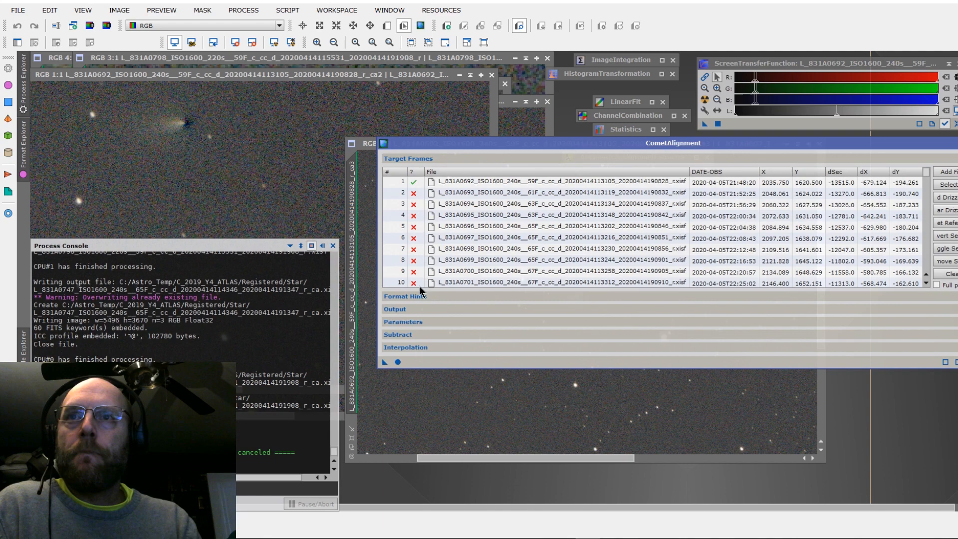
# - Collapse CometAlignment, open the newly regenerated L_831A0692 frame from Registered/Star over the previous result, and auto-stretch it
pyautogui.doubleClick(433, 146)
pyautogui.click(19, 10)
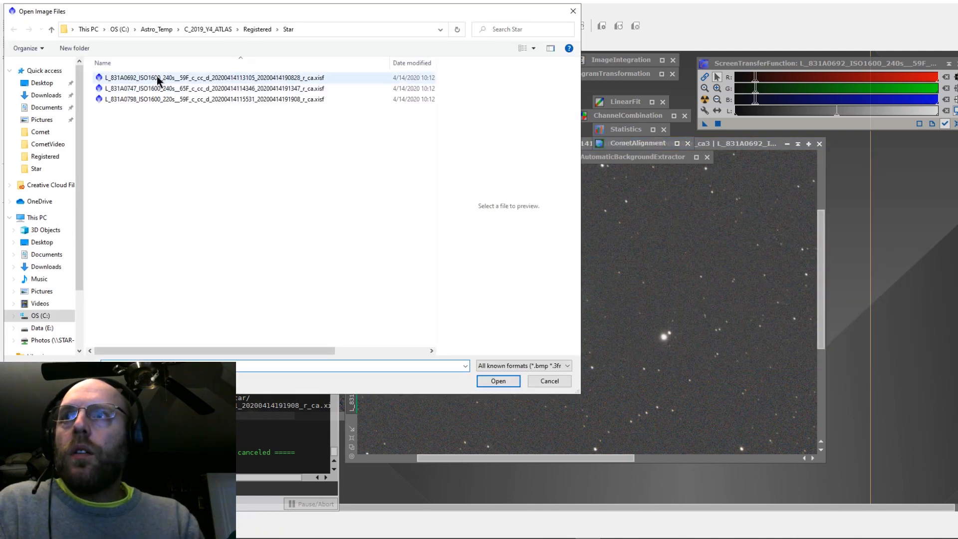
pyautogui.doubleClick(157, 76)
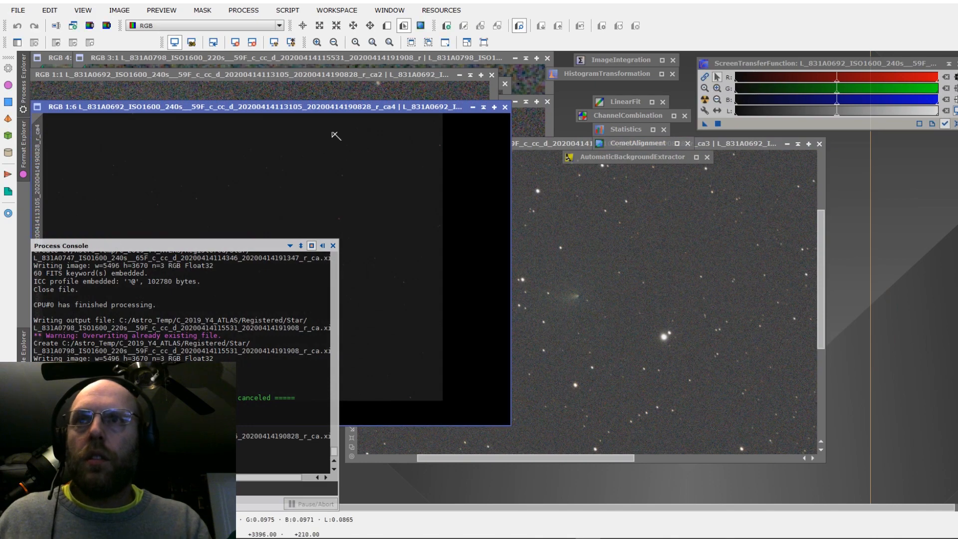
pyautogui.moveTo(451, 123); pyautogui.dragTo(582, 134)
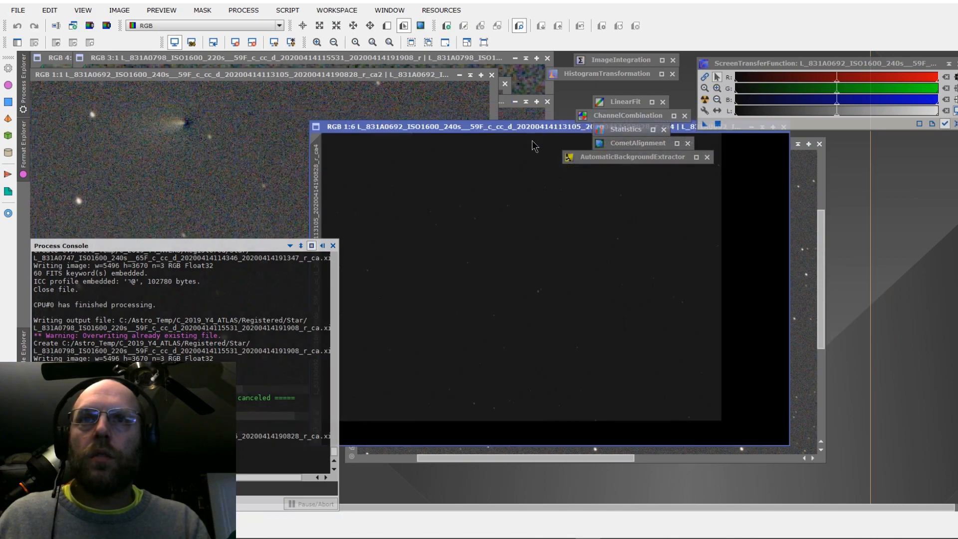
pyautogui.hotkey('ctrl', 'a')
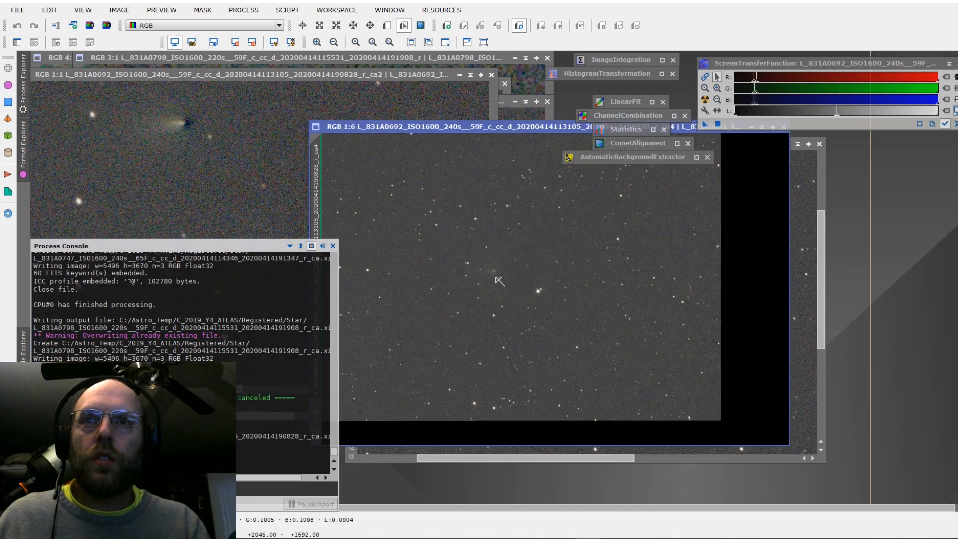
# - Check how well the comet is subtracted around its core in the newest L_831A0692 frame at 1:1
pyautogui.scroll(4, 499, 281)
pyautogui.moveTo(537, 442); pyautogui.dragTo(496, 442)
pyautogui.scroll(1, 505, 233)
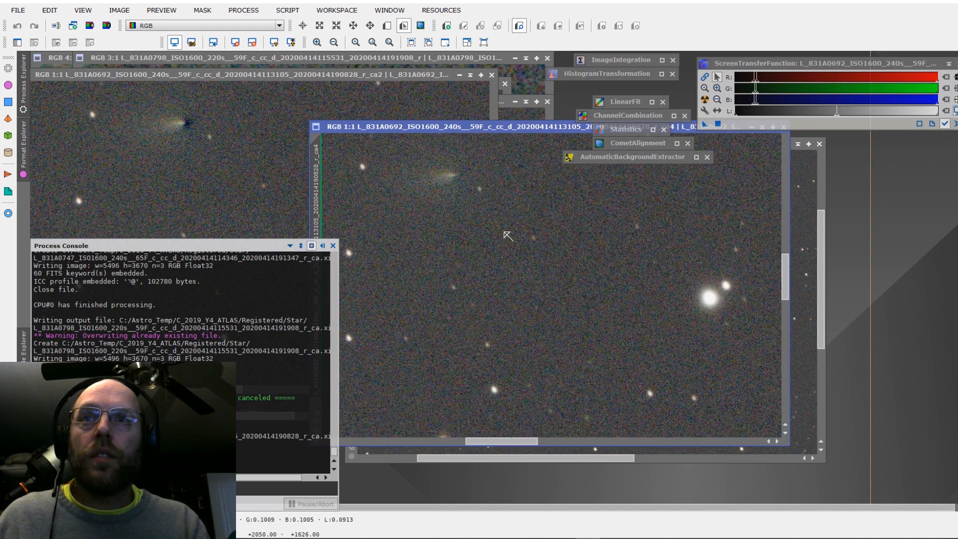
pyautogui.moveTo(788, 268); pyautogui.dragTo(786, 255)
# - Close the two most recently opened L_831A0692 result images
pyautogui.moveTo(499, 130); pyautogui.dragTo(407, 196)
pyautogui.click(693, 192)
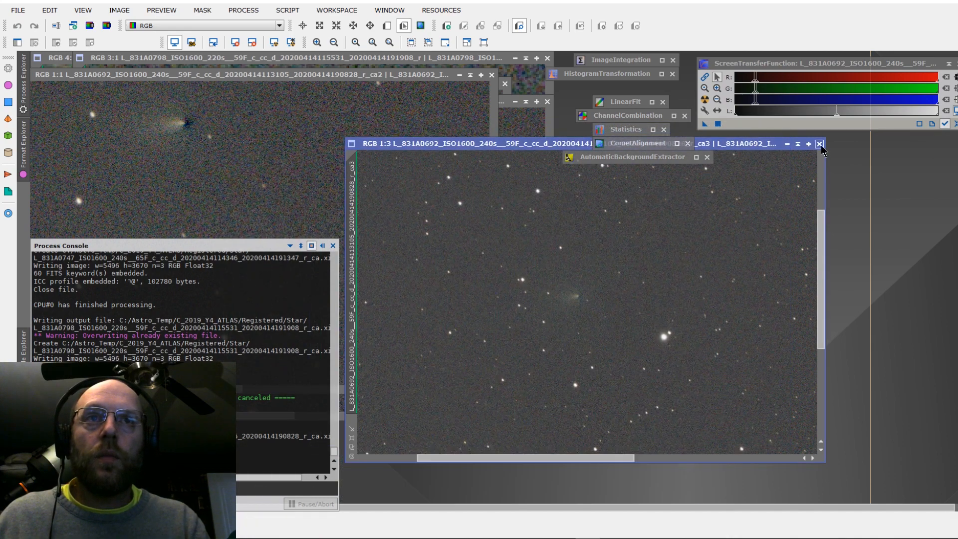
pyautogui.click(820, 144)
# - Open the L_831A0798 output from Registered/Star and auto-stretch its display
pyautogui.click(17, 10)
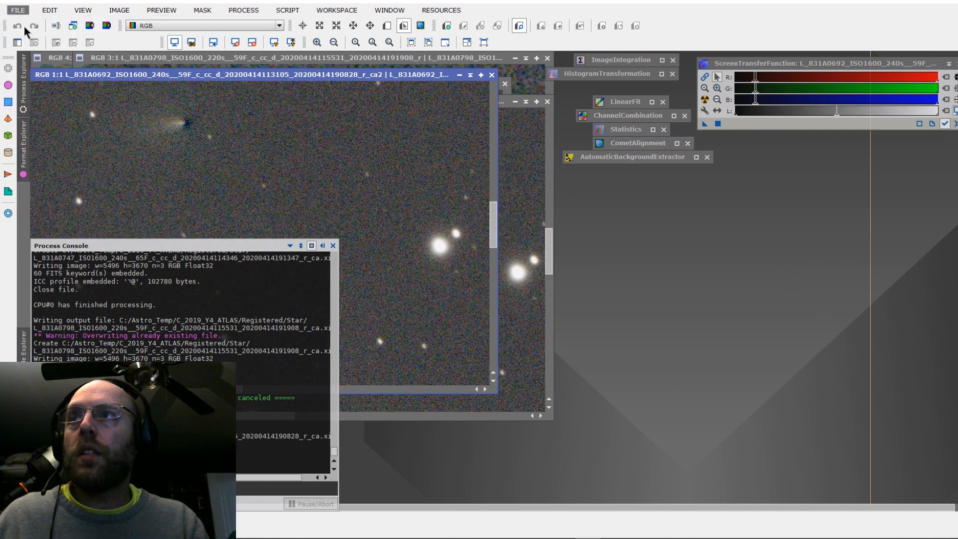
pyautogui.click(24, 26)
pyautogui.click(163, 99)
pyautogui.doubleClick(163, 99)
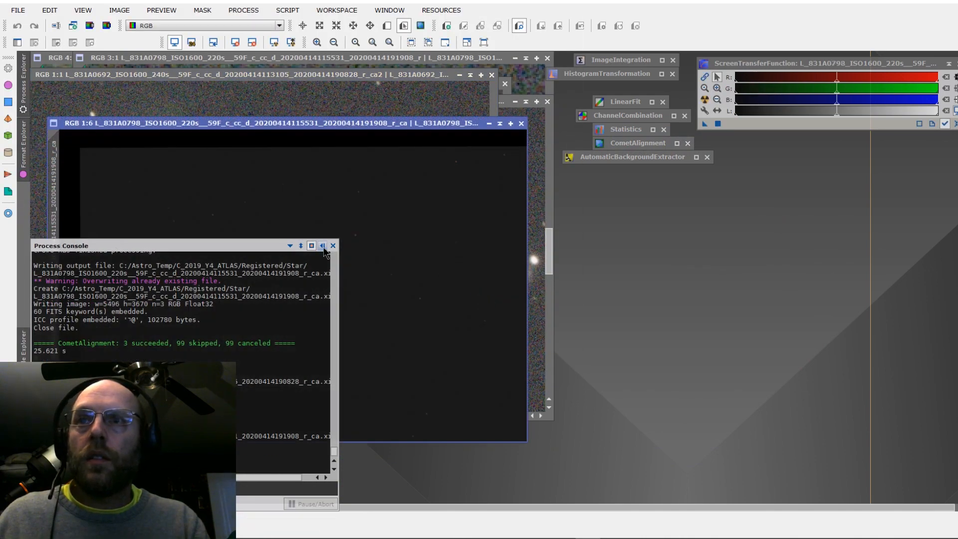
pyautogui.hotkey('ctrl', 'a')
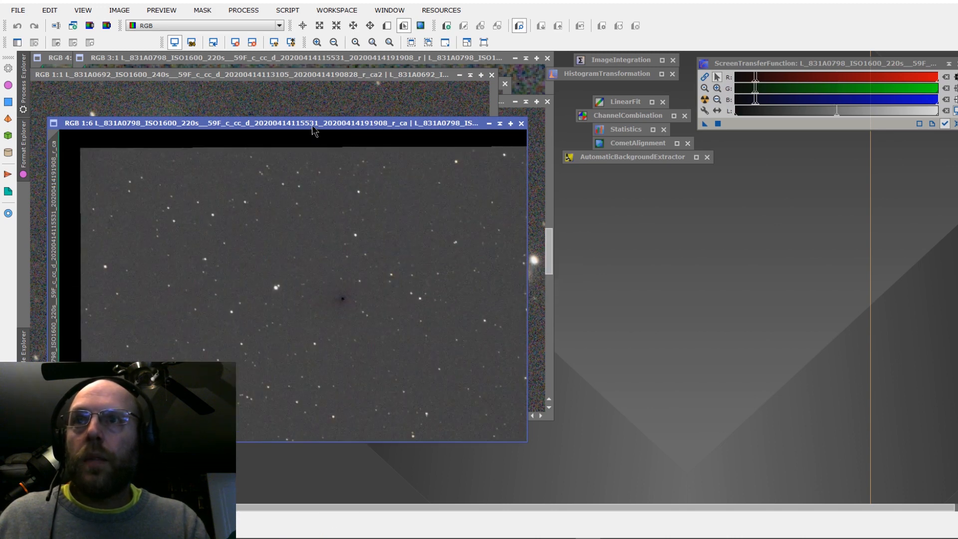
# - Locate the dark comet residue in the L_831A0798 frame at 1:2 and read its core coordinates
pyautogui.moveTo(314, 126); pyautogui.dragTo(448, 134)
pyautogui.scroll(4, 476, 328)
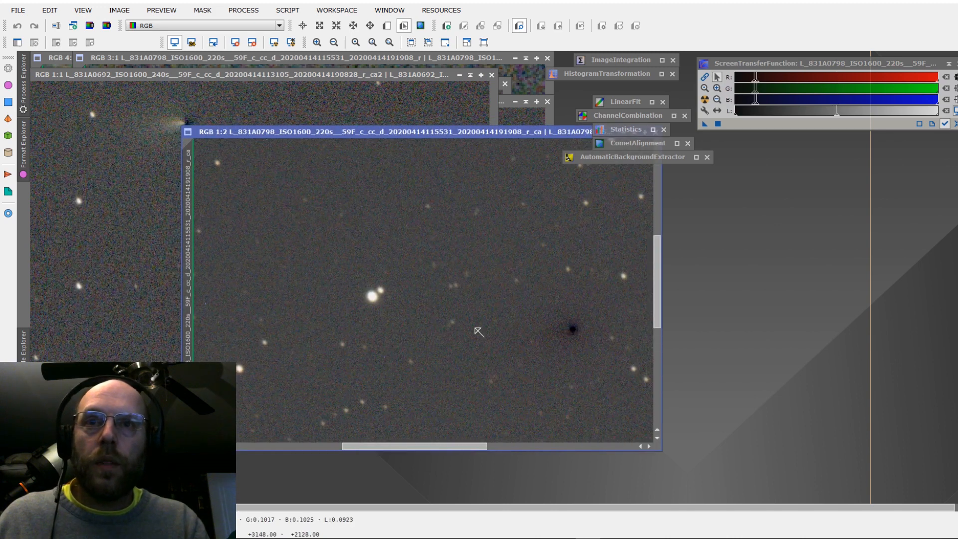
pyautogui.moveTo(466, 447); pyautogui.dragTo(490, 447)
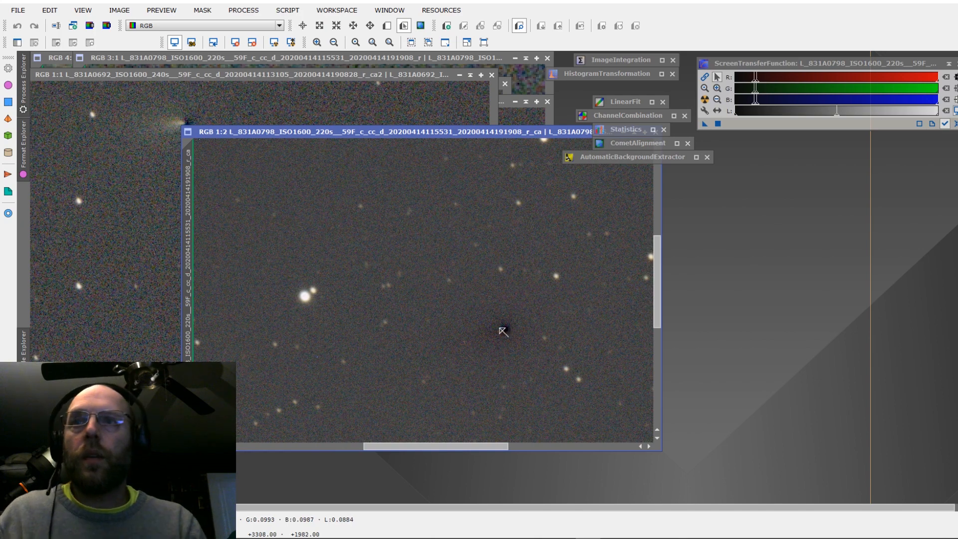
pyautogui.moveTo(472, 538)
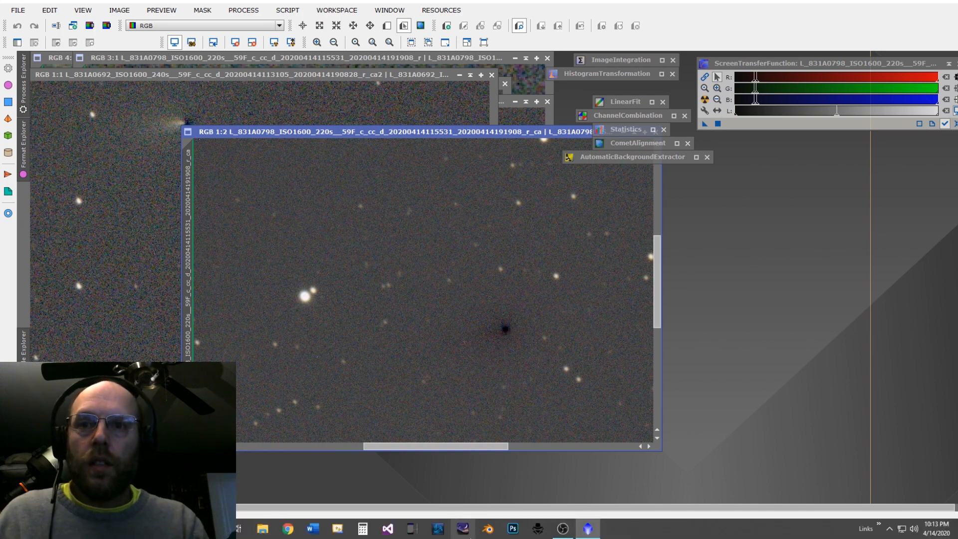
# - Set the last reference frame's comet core coordinates to X 3308 and Y 1985, and rerun CometAlignment
pyautogui.doubleClick(627, 143)
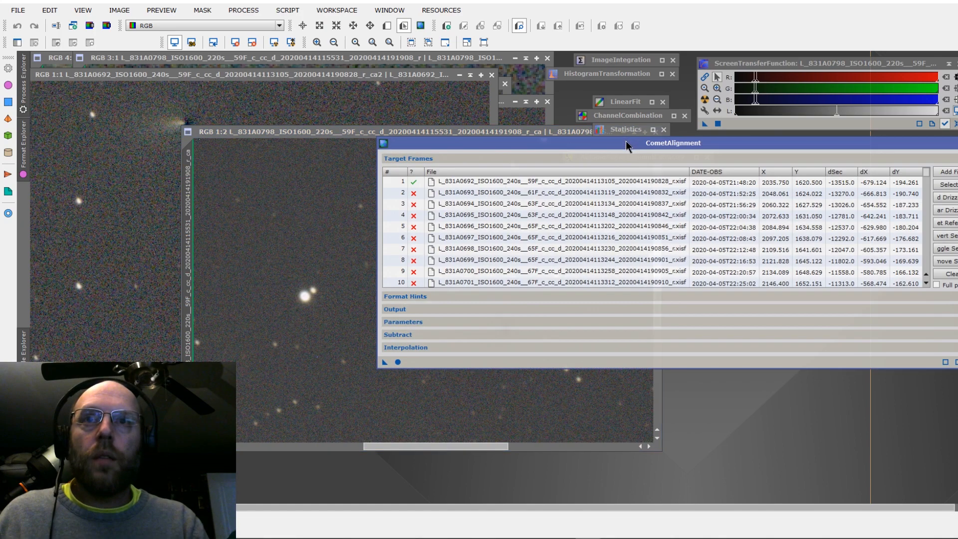
pyautogui.click(460, 323)
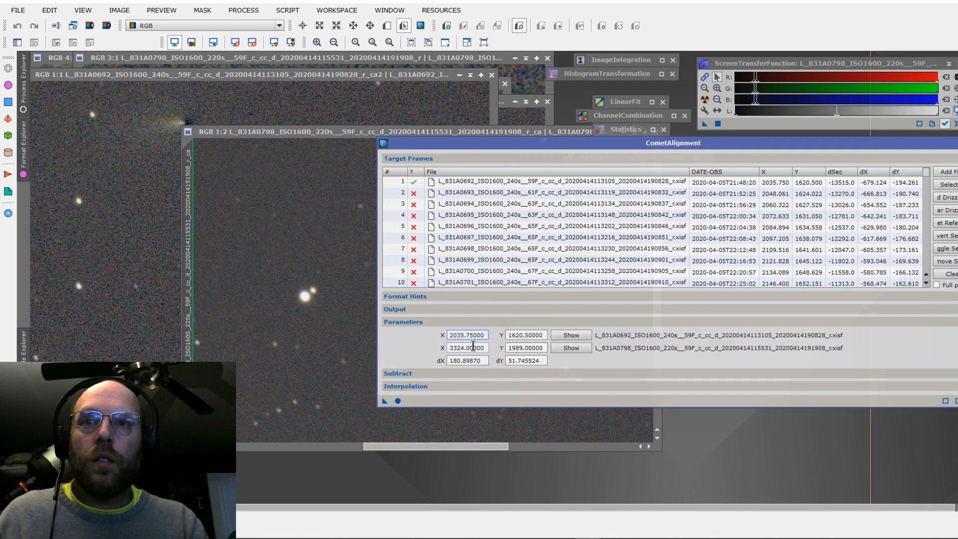
pyautogui.moveTo(464, 348); pyautogui.dragTo(456, 348)
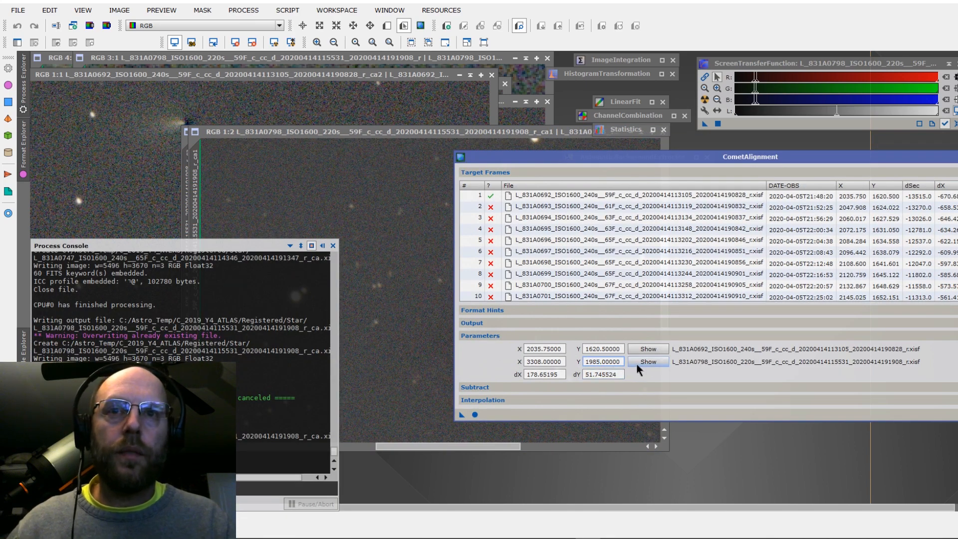
pyautogui.click(529, 362)
pyautogui.click(474, 414)
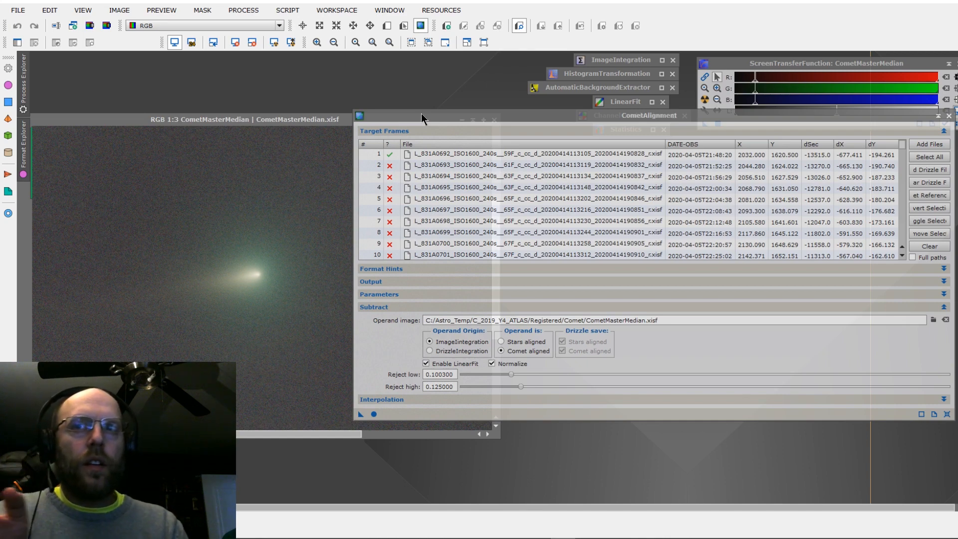
pyautogui.moveTo(421, 113)
pyautogui.mouseDown()
pyautogui.moveTo(433, 118)
pyautogui.moveTo(404, 118)
pyautogui.mouseUp()
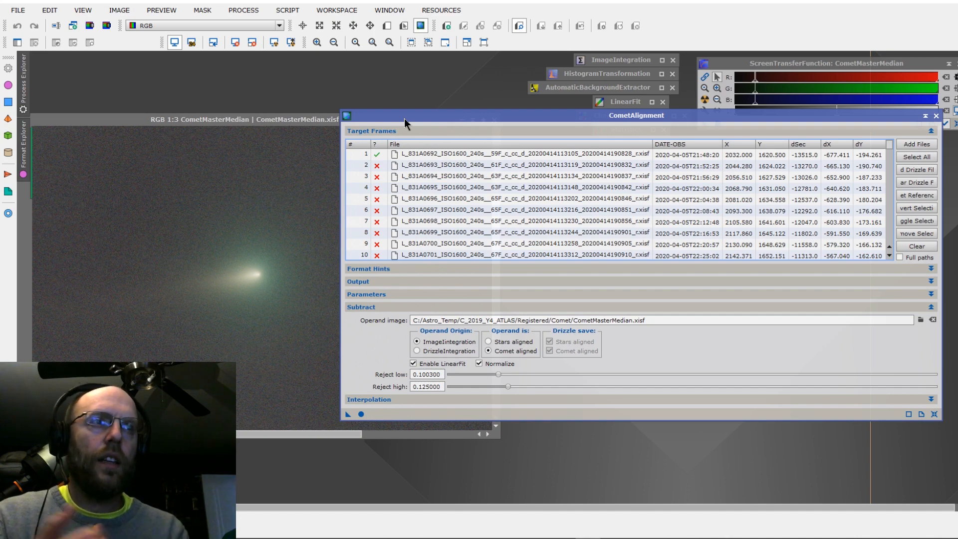
# - Show CometAlignment's parameters, and open the new L_831A0692 output from Registered/Star with an auto-stretched display
pyautogui.click(370, 294)
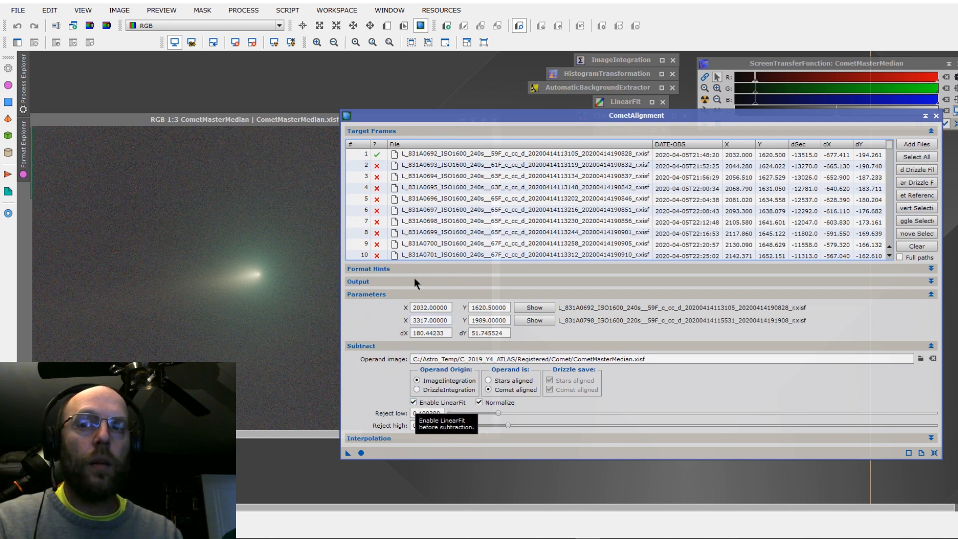
pyautogui.moveTo(415, 114); pyautogui.dragTo(457, 108)
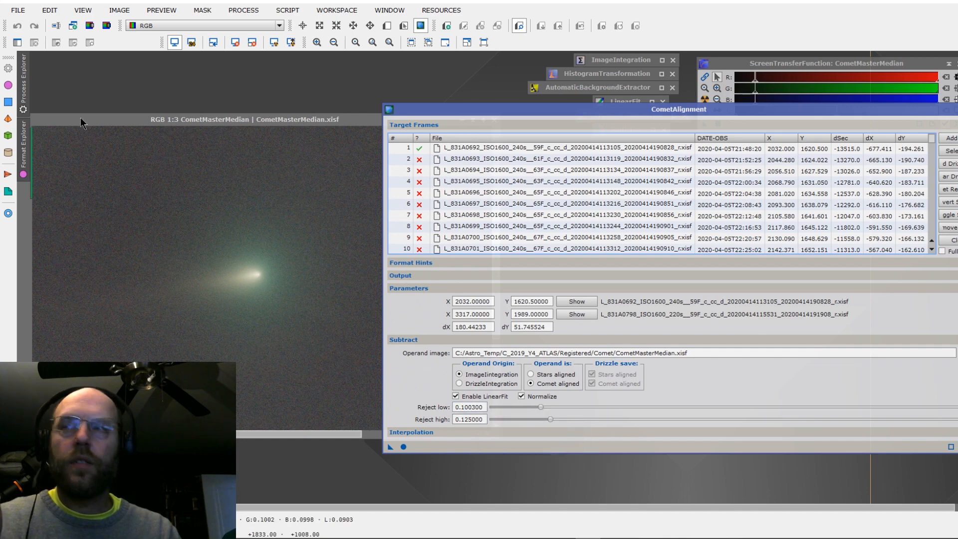
pyautogui.click(17, 11)
pyautogui.click(23, 26)
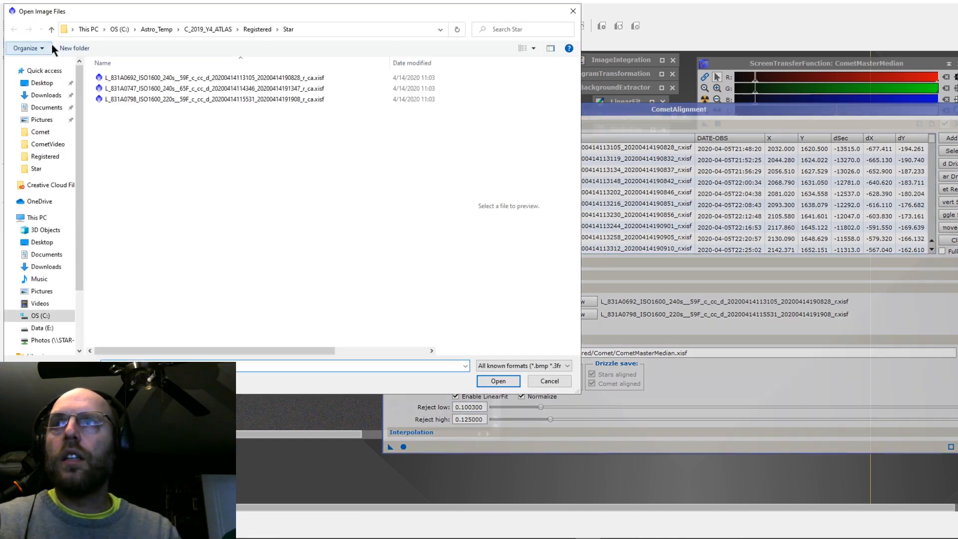
pyautogui.doubleClick(125, 82)
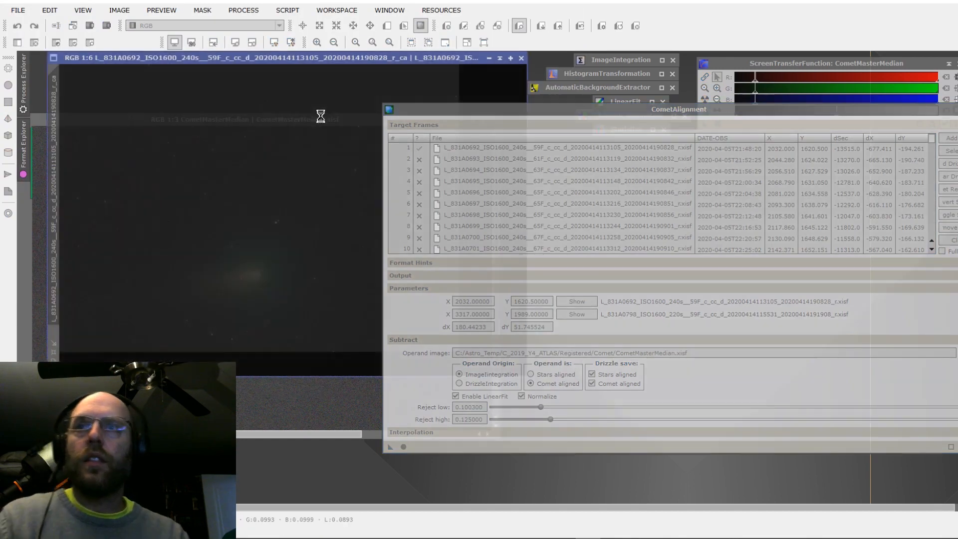
pyautogui.hotkey('ctrl', 'a')
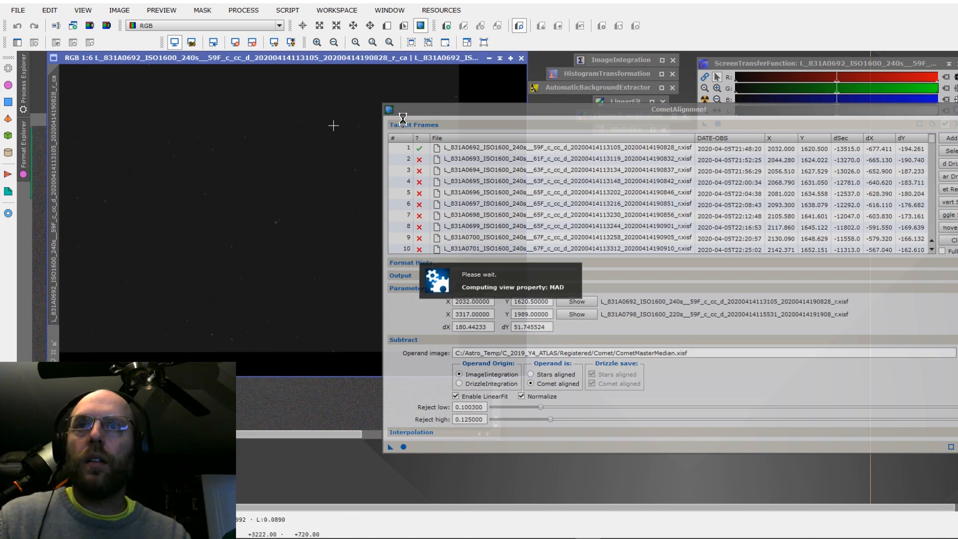
pyautogui.moveTo(418, 115); pyautogui.dragTo(499, 114)
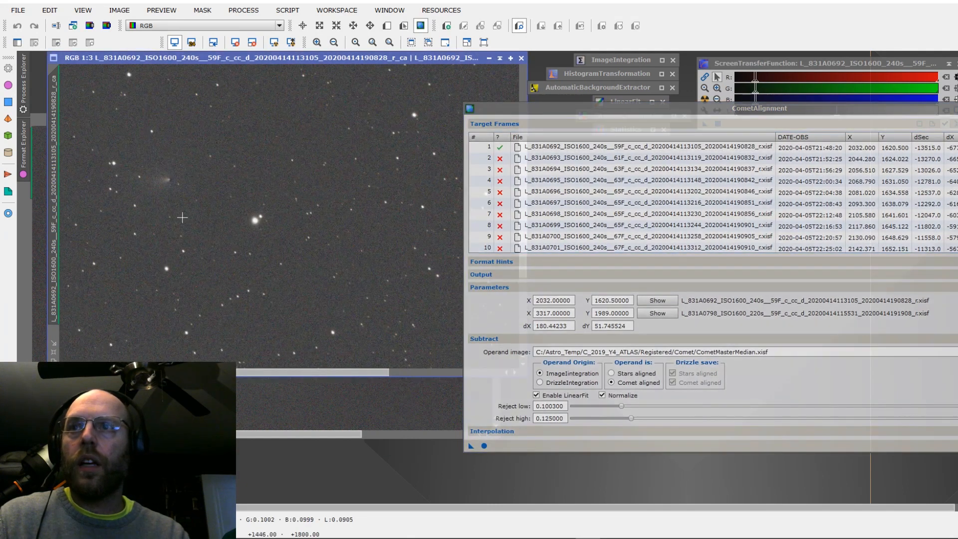
# - Examine the comet residue in the L_831A0692 frame at 1:1 and in wider views, and close the frame
pyautogui.scroll(4, 182, 217)
pyautogui.moveTo(264, 373); pyautogui.dragTo(212, 374)
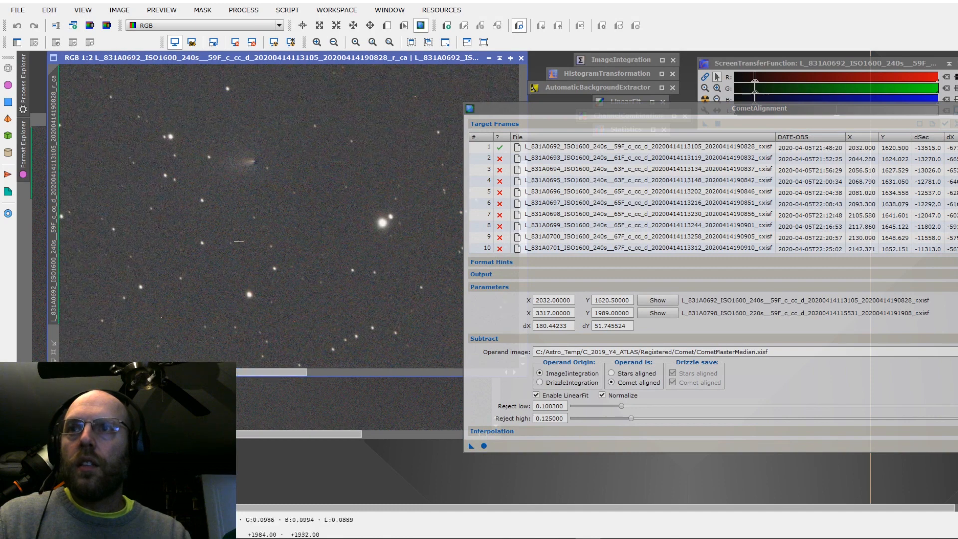
pyautogui.scroll(1, 244, 231)
pyautogui.moveTo(311, 58); pyautogui.dragTo(312, 161)
pyautogui.moveTo(472, 108); pyautogui.dragTo(562, 138)
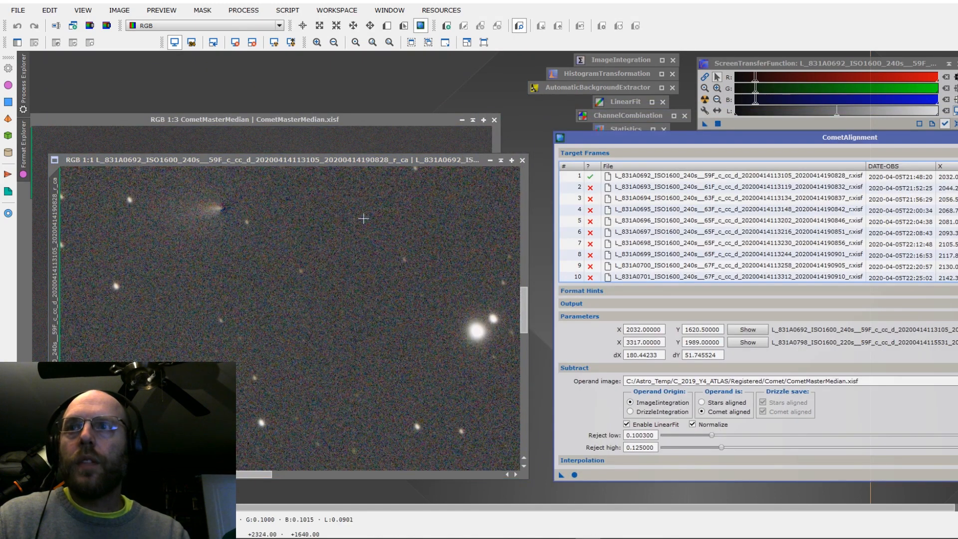
pyautogui.moveTo(524, 298); pyautogui.dragTo(524, 283)
pyautogui.scroll(1, 267, 286)
pyautogui.scroll(-3, 258, 285)
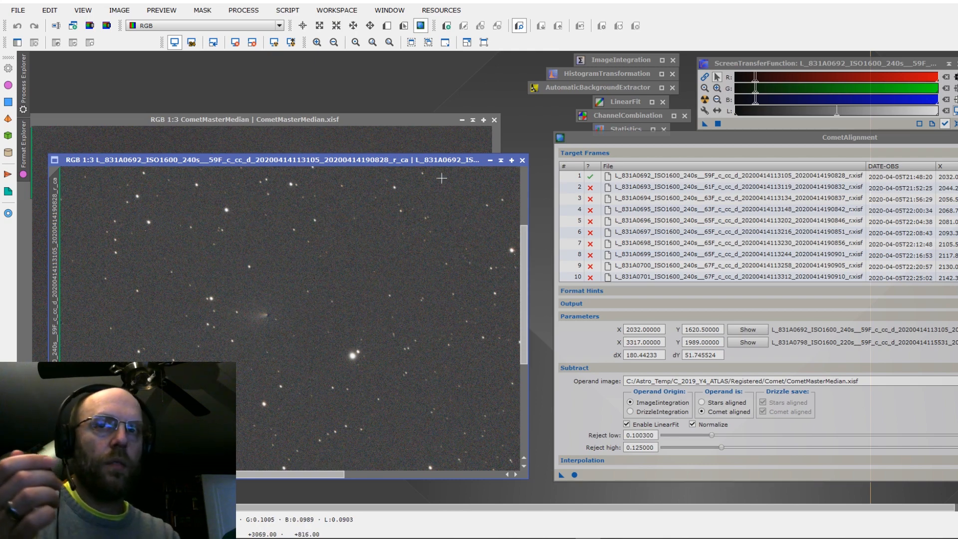
pyautogui.click(522, 160)
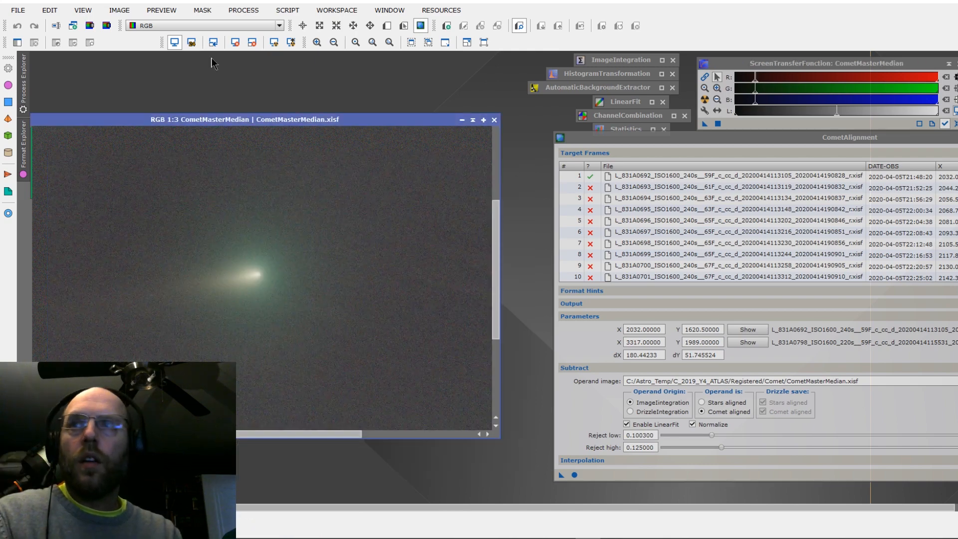
# - Open the L_831A0747 output, auto-stretch it and examine the subtracted comet area at several zoom levels
pyautogui.click(22, 14)
pyautogui.click(38, 26)
pyautogui.doubleClick(116, 91)
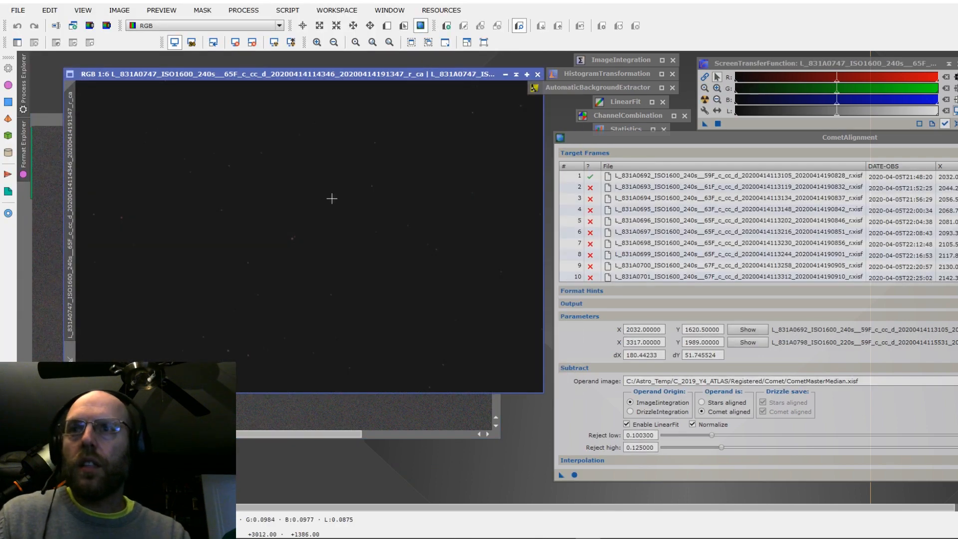
pyautogui.hotkey('ctrl', 'a')
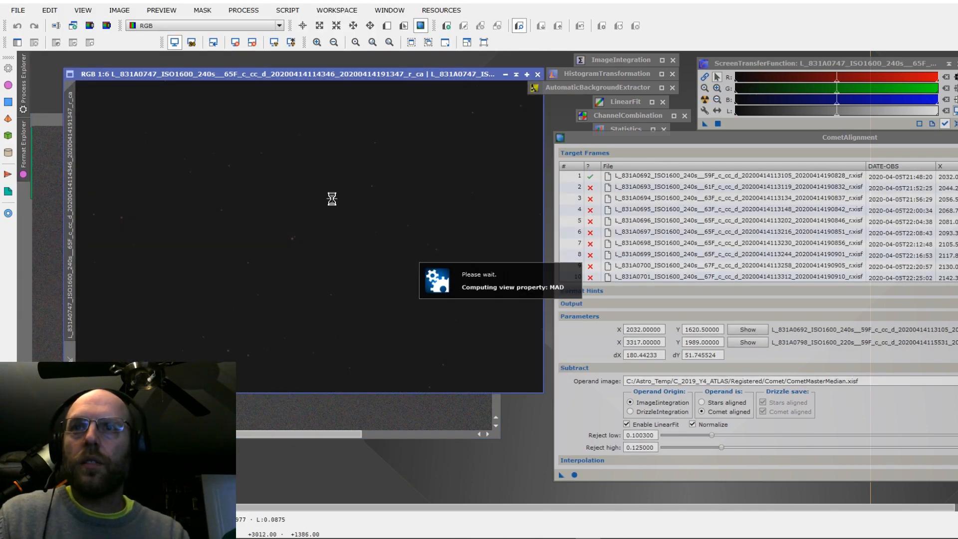
pyautogui.scroll(5, 319, 214)
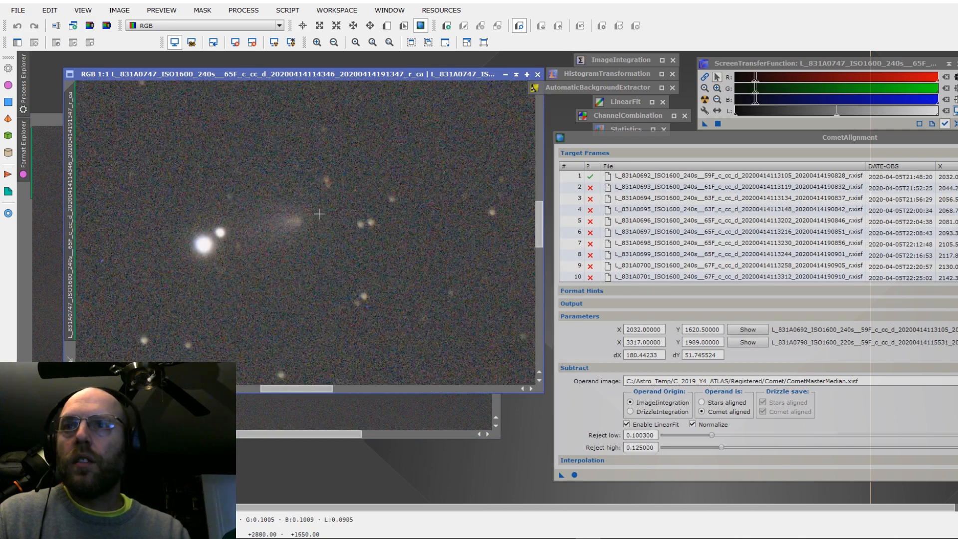
pyautogui.scroll(-3, 319, 214)
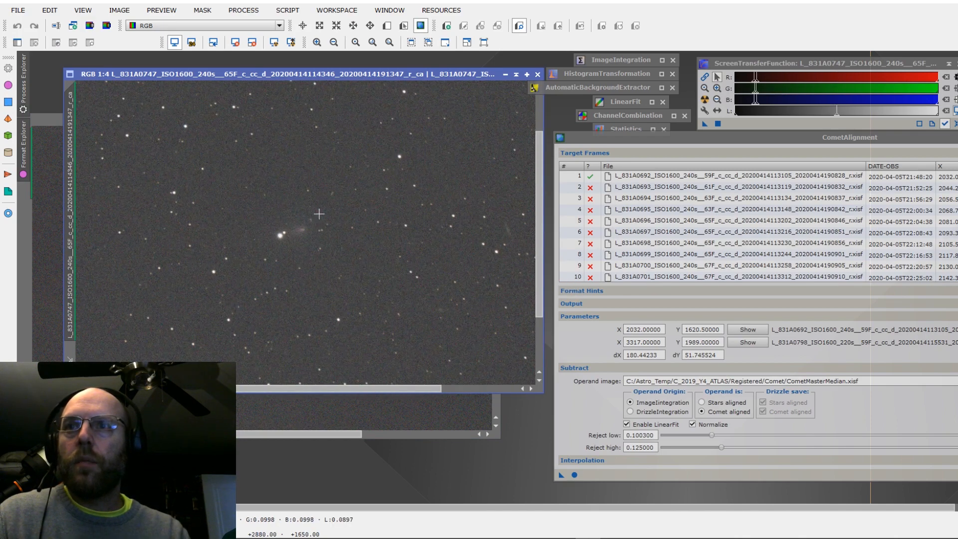
pyautogui.scroll(4, 300, 230)
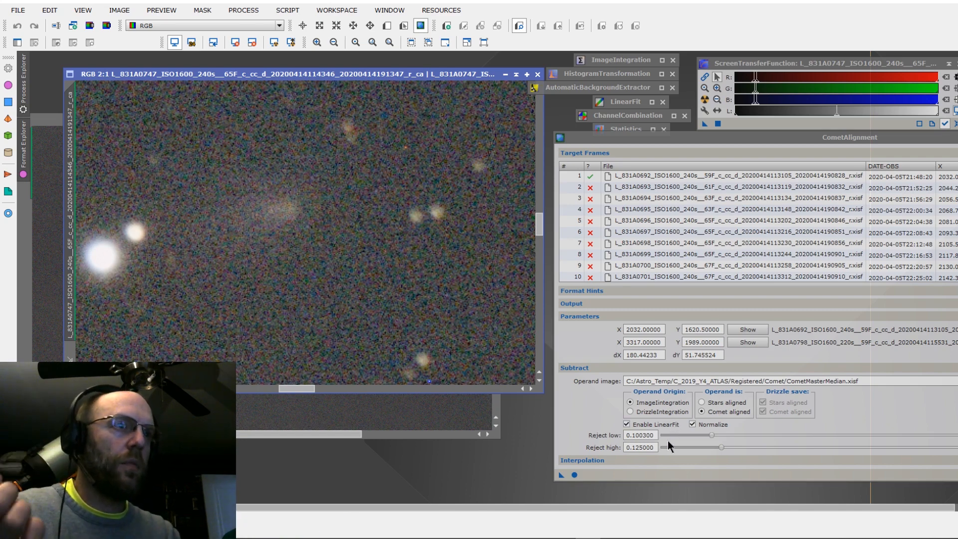
pyautogui.scroll(-3, 328, 243)
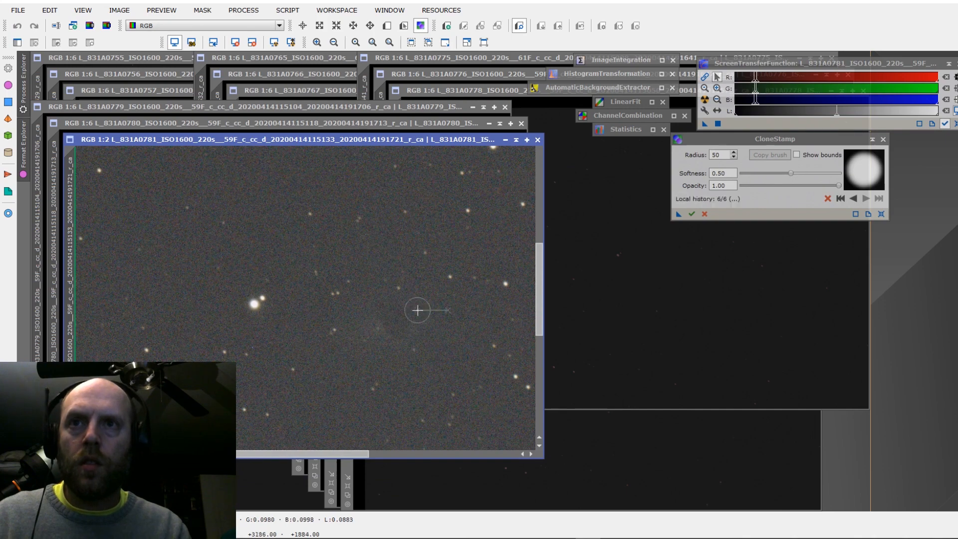
# - Close the L_831A0781, L_831A0780 and L_831A0767 star frames
pyautogui.click(537, 140)
pyautogui.click(521, 123)
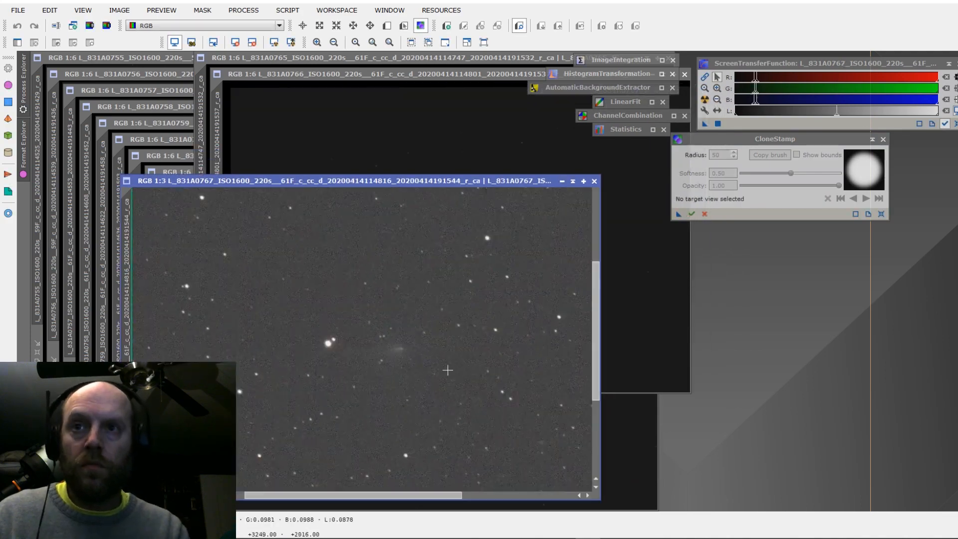
pyautogui.click(594, 181)
# - Auto-stretch the L_831A0766 and L_831A0765 frames, retouch their comet residue with CloneStamp, and close both
pyautogui.moveTo(499, 74); pyautogui.dragTo(434, 140)
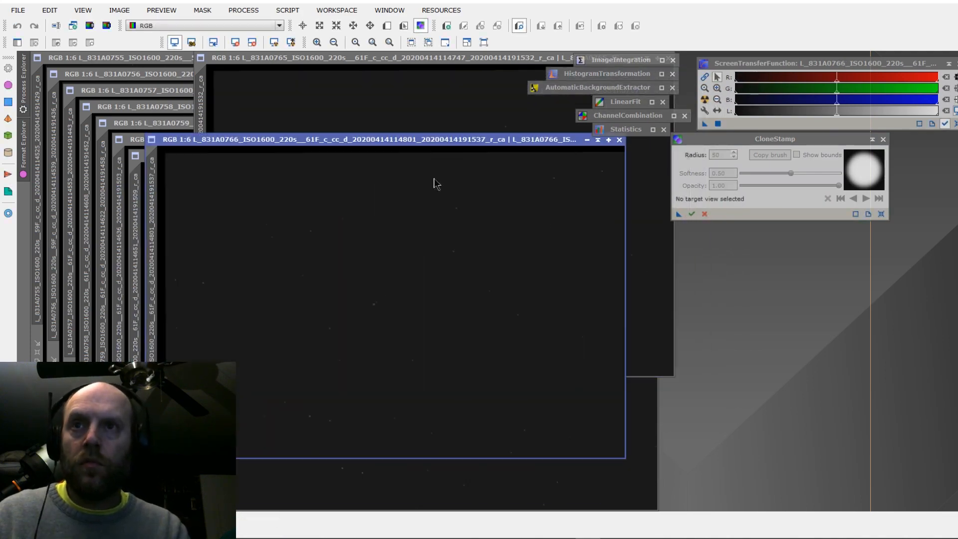
pyautogui.click(705, 100)
pyautogui.scroll(3, 399, 309)
pyautogui.click(618, 140)
pyautogui.moveTo(500, 58); pyautogui.dragTo(432, 139)
pyautogui.click(704, 99)
pyautogui.click(692, 214)
pyautogui.click(600, 140)
# - Clone out the comet residue in the next two star frames, apply the CloneStamp edits and close each frame
pyautogui.click(705, 99)
pyautogui.moveTo(500, 192)
pyautogui.mouseDown()
pyautogui.moveTo(459, 124)
pyautogui.moveTo(475, 156)
pyautogui.mouseUp()
pyautogui.click(692, 215)
pyautogui.click(611, 125)
pyautogui.scroll(4, 385, 295)
pyautogui.click(692, 214)
pyautogui.click(618, 159)
# - Auto-stretch the following two star frames, zoom in on the area with the comet residue, and close each one
pyautogui.hotkey('ctrl', 'a')
pyautogui.scroll(4, 383, 294)
pyautogui.click(603, 156)
pyautogui.hotkey('ctrl', 'a')
pyautogui.scroll(4, 383, 279)
pyautogui.click(587, 140)
# - Auto-stretch the L_831A0759 and L_831A0758 frames, apply CloneStamp retouching to their comet residue, and close both
pyautogui.hotkey('ctrl', 'a')
pyautogui.scroll(4, 383, 280)
pyautogui.click(692, 214)
pyautogui.click(571, 124)
pyautogui.hotkey('ctrl', 'a')
pyautogui.scroll(4, 329, 263)
pyautogui.click(692, 214)
pyautogui.click(554, 107)
# - Auto-stretch the L_831A0757 frame, clone clean sky over its comet residue, apply the edit and close the frame
pyautogui.hotkey('ctrl', 'a')
pyautogui.scroll(4, 318, 246)
pyautogui.keyDown('ctrl'); pyautogui.click(479, 264); pyautogui.keyUp('ctrl')
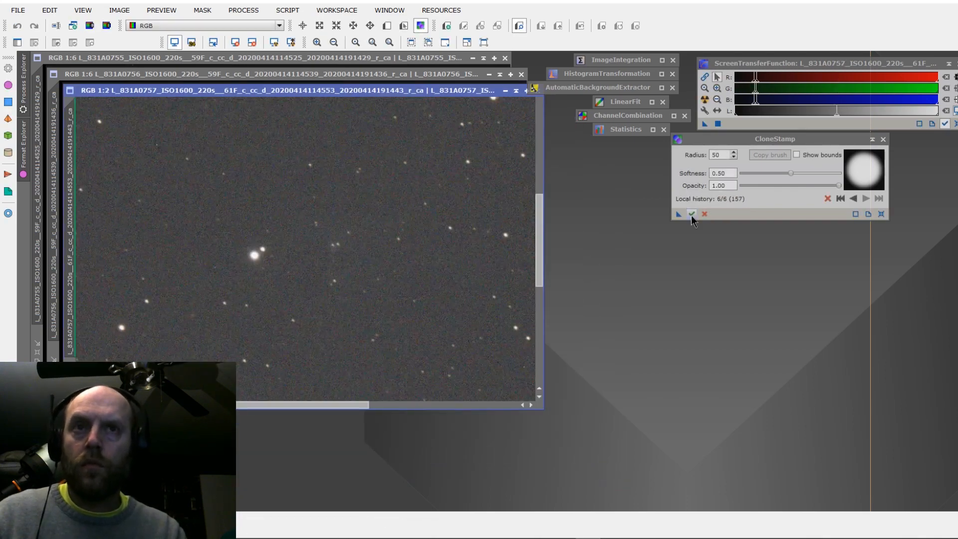
pyautogui.click(692, 215)
pyautogui.click(537, 91)
# - Clone out the comet residue in the L_831A0756 and L_831A0755 frames, apply the edits and close both
pyautogui.hotkey('ctrl', 'a')
pyautogui.click(692, 214)
pyautogui.click(522, 74)
pyautogui.keyDown('ctrl'); pyautogui.click(243, 161); pyautogui.keyUp('ctrl')
pyautogui.click(292, 221)
pyautogui.click(692, 215)
pyautogui.click(505, 57)
# - Bring up ImageIntegration, and open the L_831A0798 star frame to check it for comet residue before closing it
pyautogui.doubleClick(621, 60)
pyautogui.click(769, 49)
pyautogui.click(550, 381)
pyautogui.scroll(-10, 313, 231)
pyautogui.hotkey('ctrl', 'o')
pyautogui.doubleClick(195, 270)
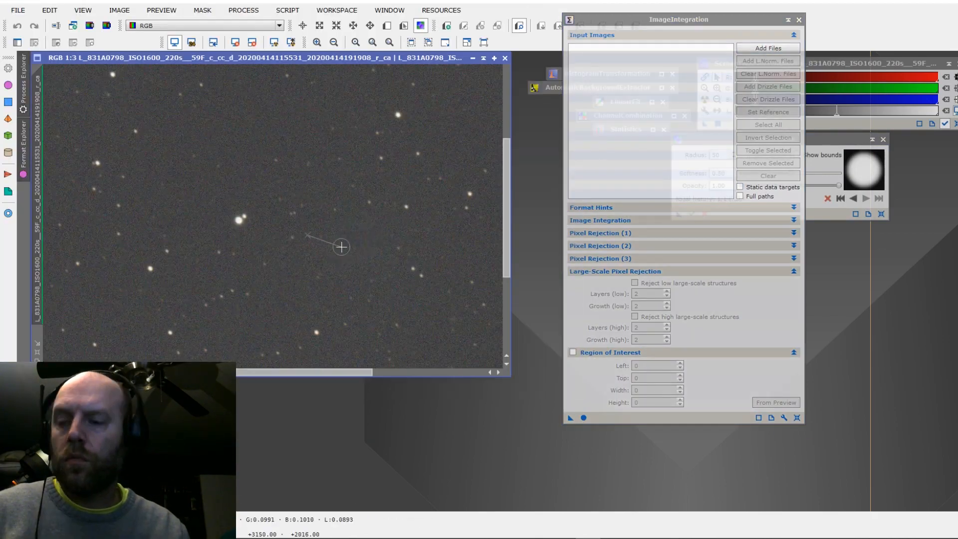
pyautogui.click(505, 58)
# - Add the cleaned star frames to ImageIntegration and show its image integration settings
pyautogui.moveTo(678, 19); pyautogui.dragTo(596, 15)
pyautogui.click(687, 44)
pyautogui.click(282, 160)
pyautogui.click(498, 381)
pyautogui.click(665, 215)
pyautogui.click(589, 253)
pyautogui.click(573, 285)
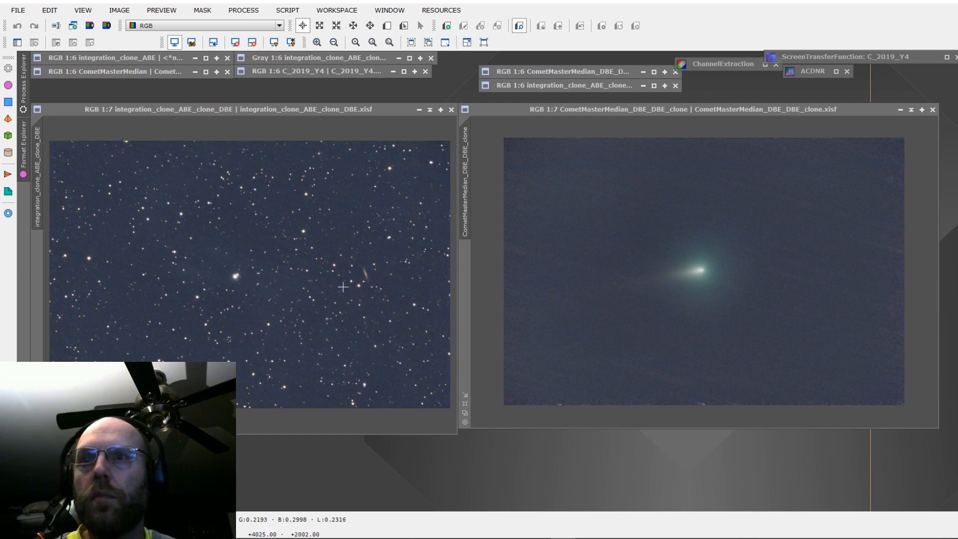
# - Examine the processed star-only image integration_clone_ABE_clone_DBE for leftover comet traces, both close up and in full view
pyautogui.scroll(5, 343, 286)
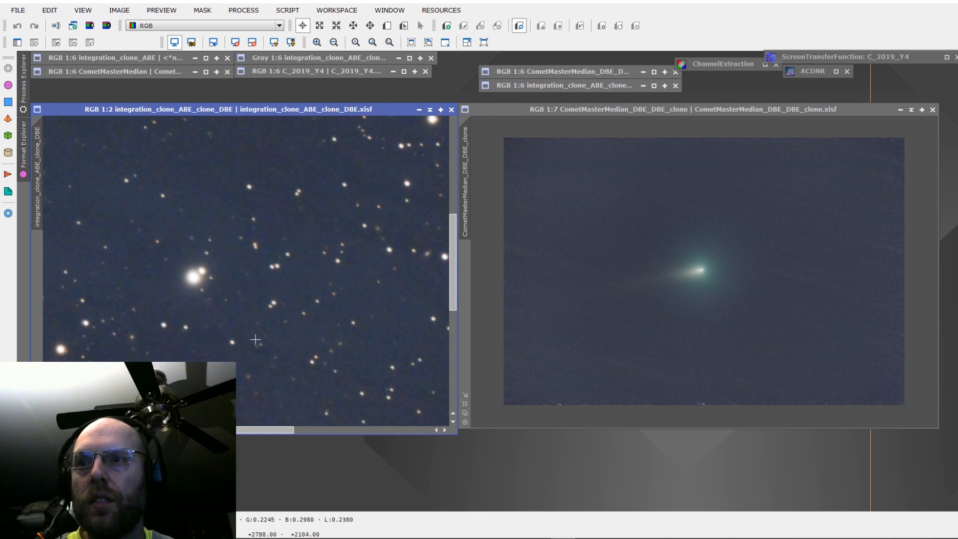
pyautogui.scroll(-5, 255, 340)
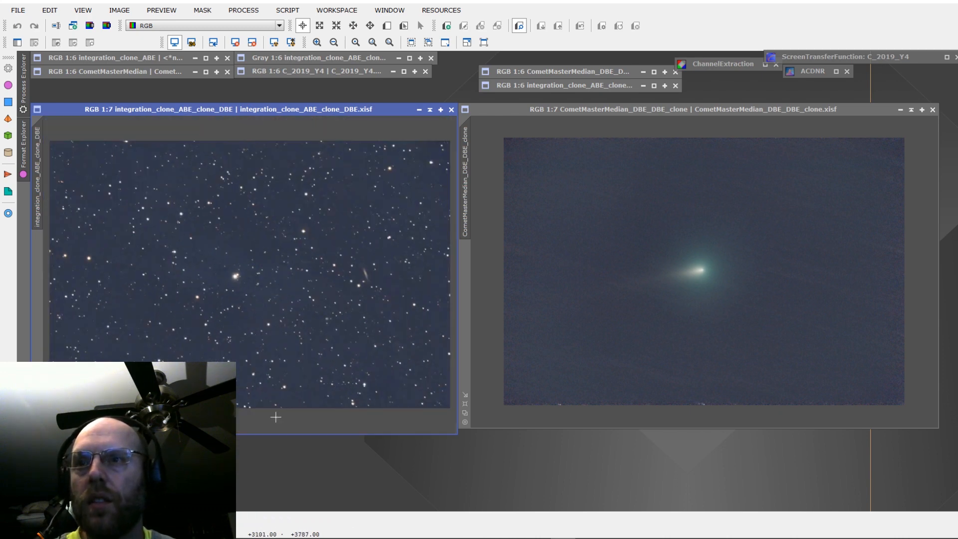
pyautogui.scroll(5, 274, 376)
pyautogui.moveTo(266, 432)
pyautogui.mouseDown()
pyautogui.moveTo(397, 433)
pyautogui.moveTo(274, 428)
pyautogui.mouseUp()
pyautogui.scroll(-5, 283, 305)
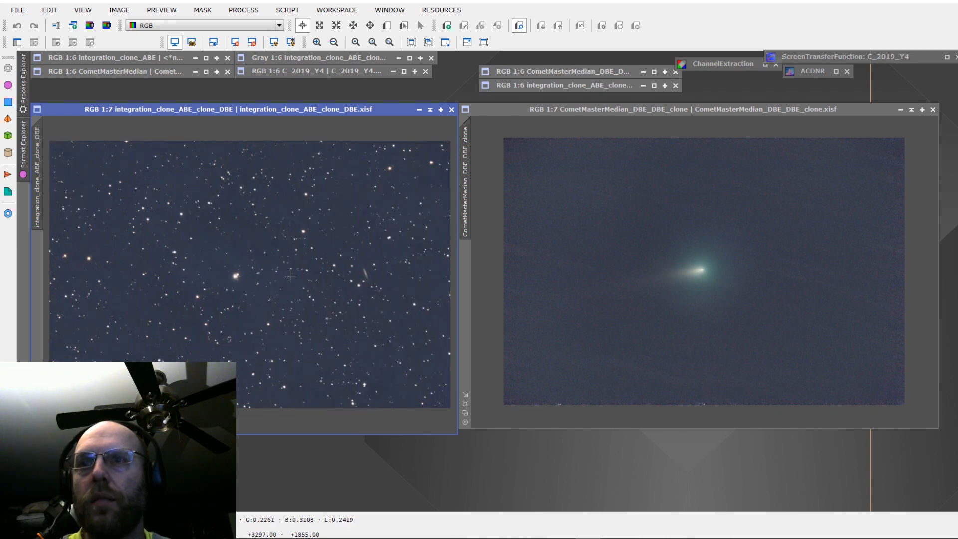
pyautogui.scroll(1, 290, 276)
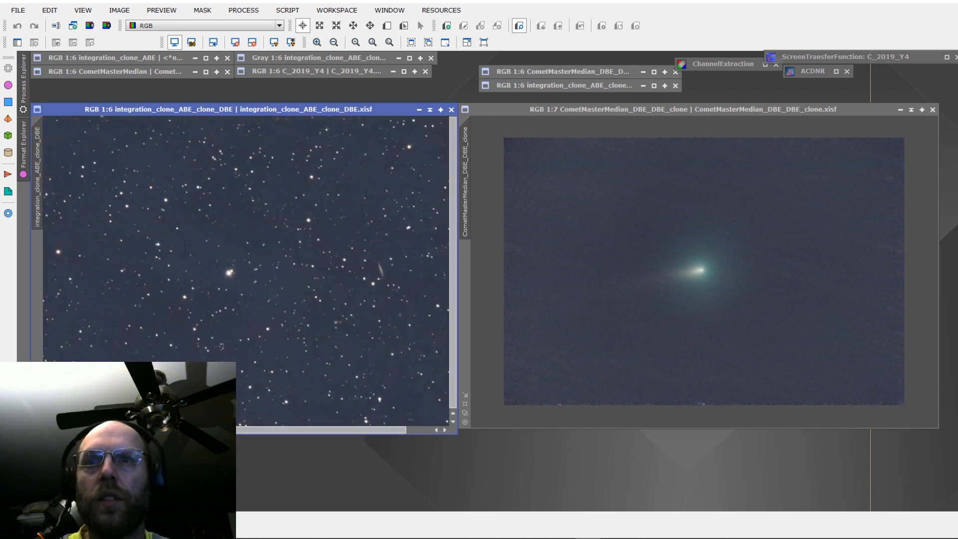
pyautogui.scroll(-1, 370, 264)
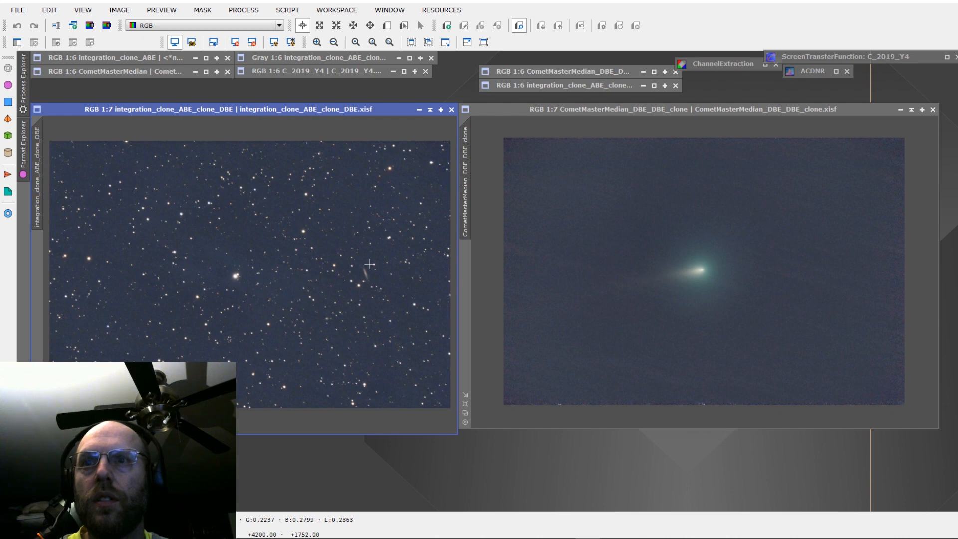
pyautogui.scroll(-1, 370, 264)
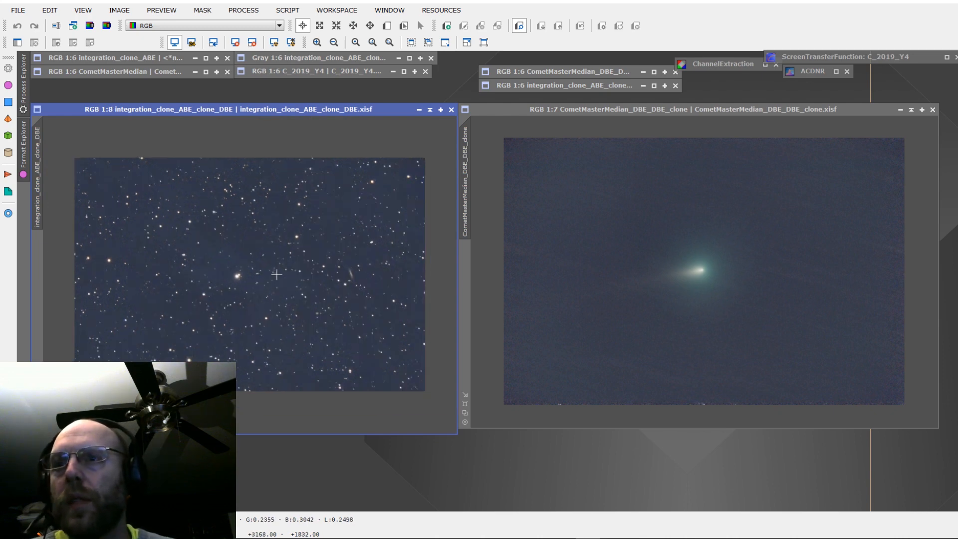
pyautogui.scroll(1, 278, 275)
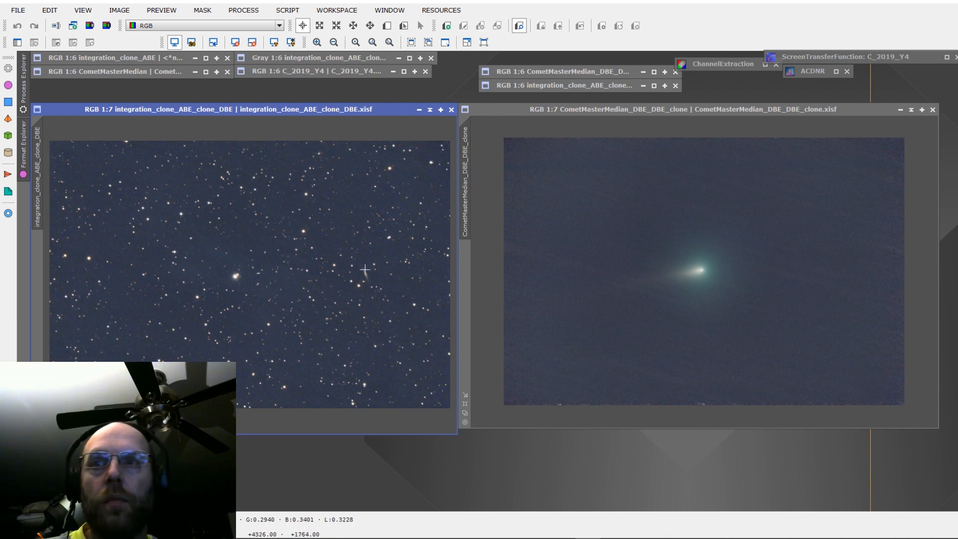
pyautogui.scroll(2, 358, 269)
pyautogui.scroll(-2, 358, 270)
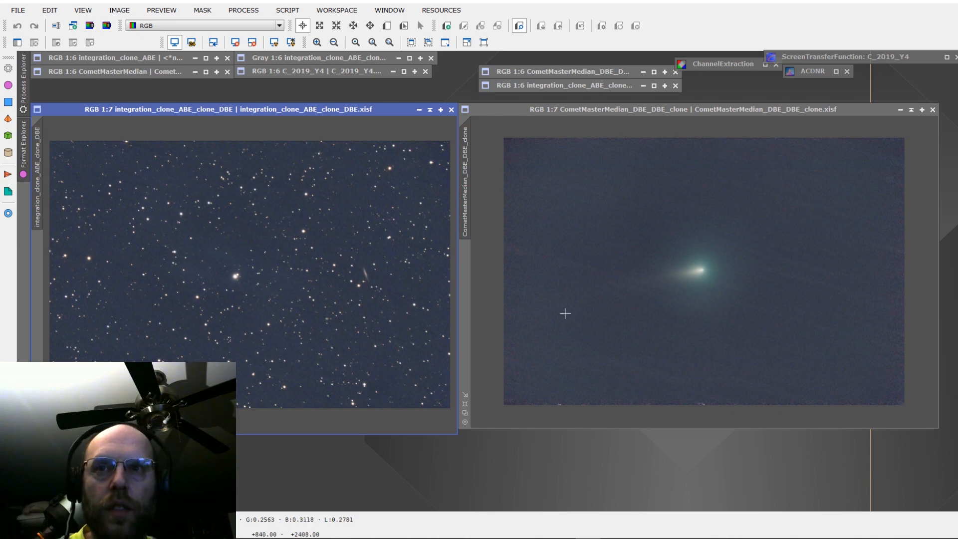
# - Restore the finished C_2019_Y4 image, examine the combined comet and stars up close, and close it
pyautogui.doubleClick(370, 73)
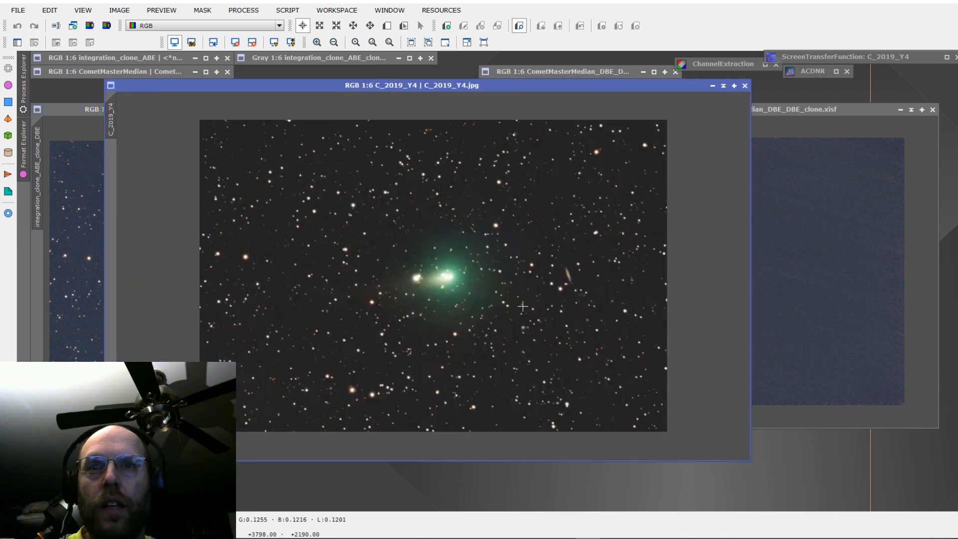
pyautogui.scroll(4, 534, 305)
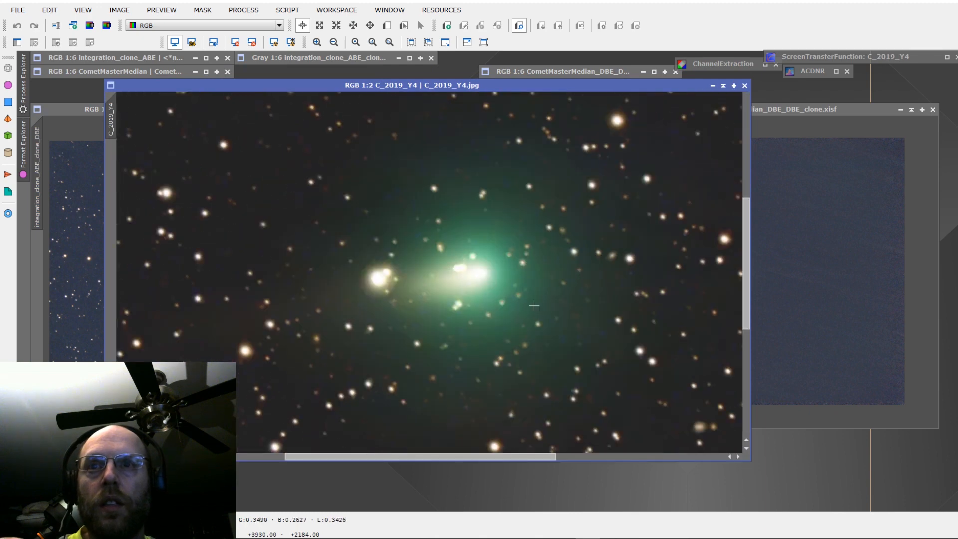
pyautogui.moveTo(457, 456); pyautogui.dragTo(476, 456)
pyautogui.scroll(1, 502, 339)
pyautogui.scroll(-4, 502, 340)
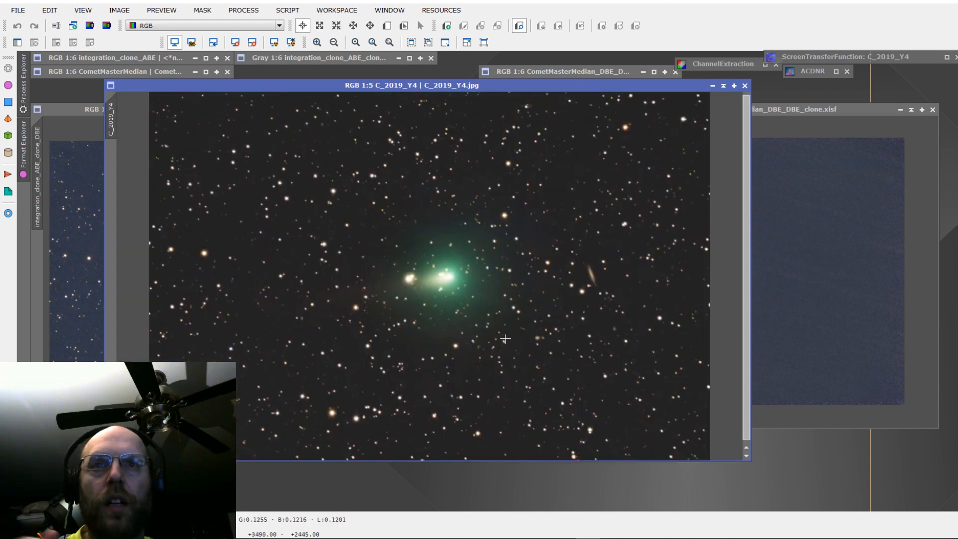
pyautogui.moveTo(629, 84); pyautogui.dragTo(625, 106)
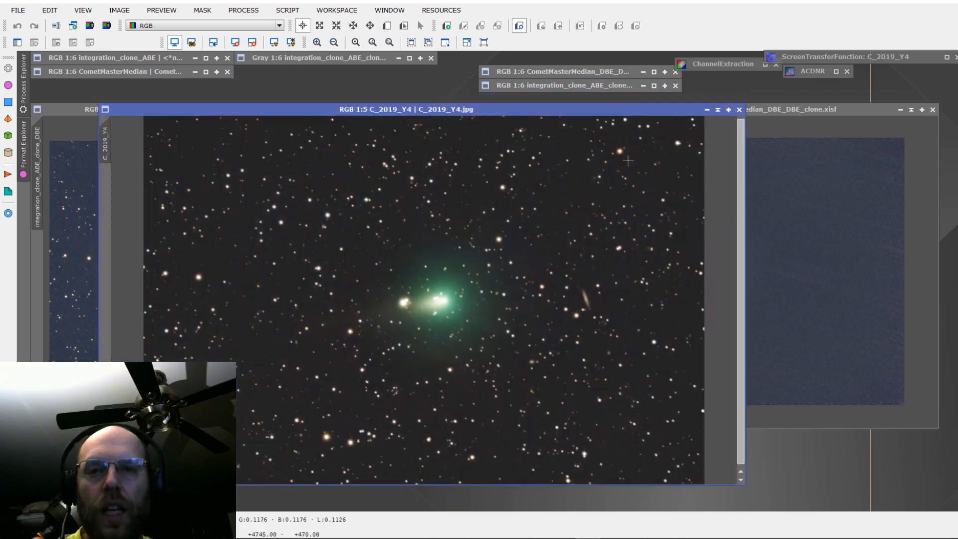
pyautogui.click(739, 110)
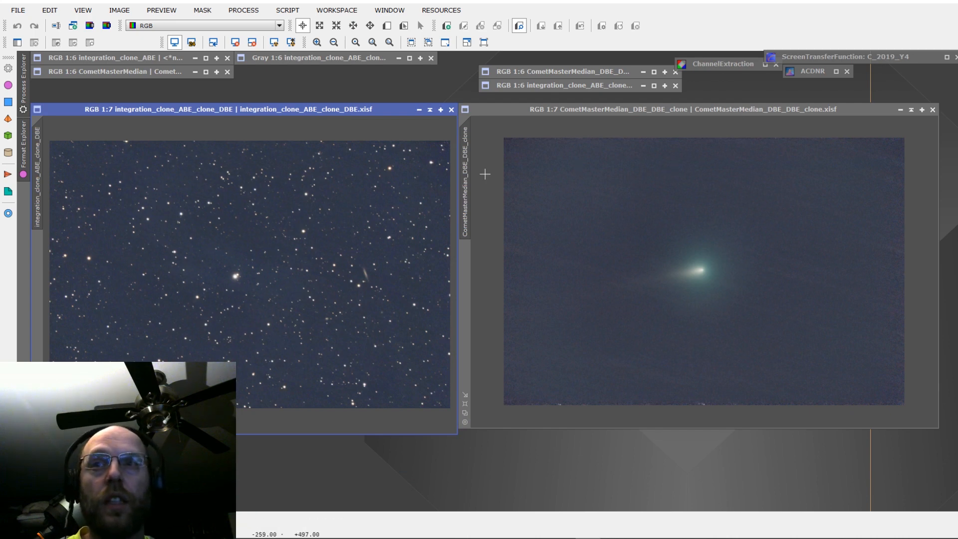